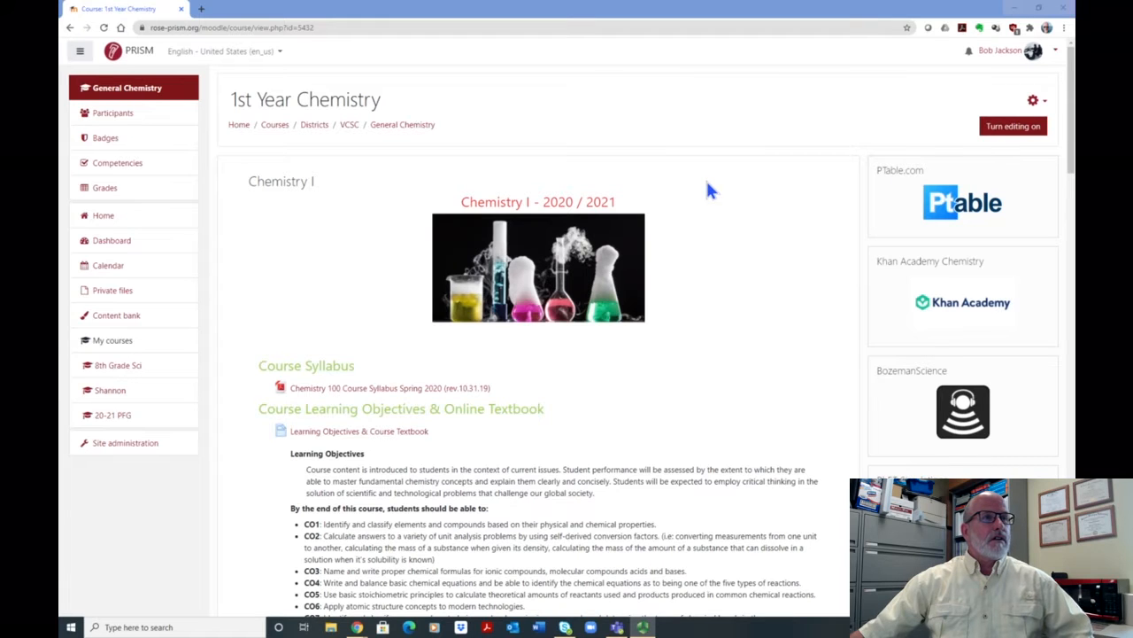
- Go to the PRISM home page and browse the Videos & Tutorials page for the Moodle videos and tutorials
{"action": "left_click", "coordinate": [127, 62]}
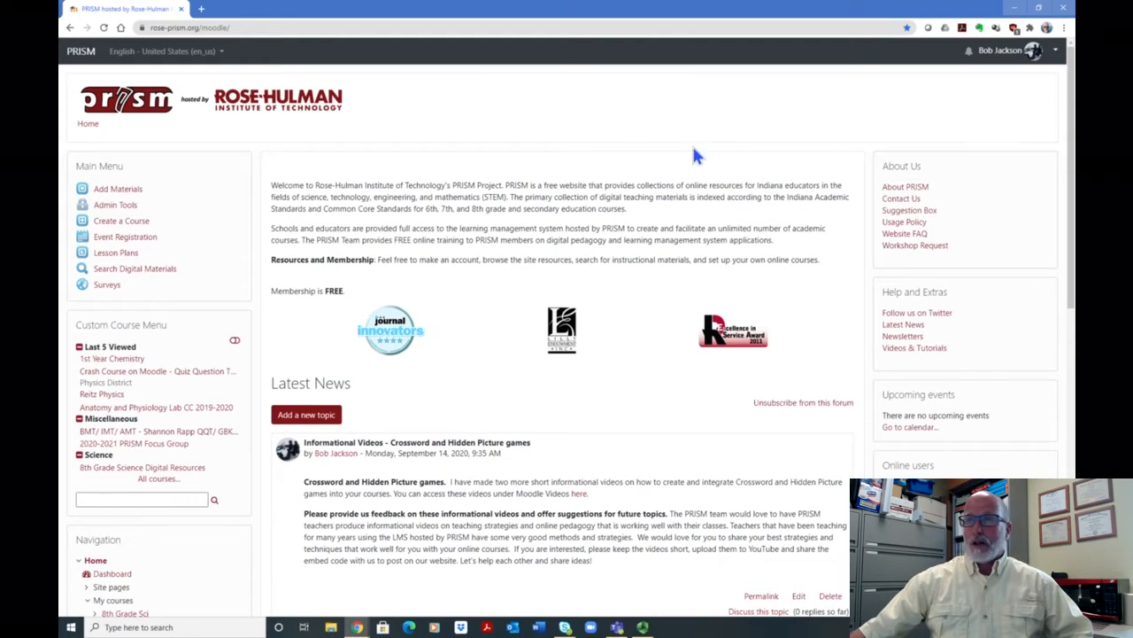
{"action": "scroll", "coordinate": [940, 257], "scroll_direction": "down", "scroll_amount": 1}
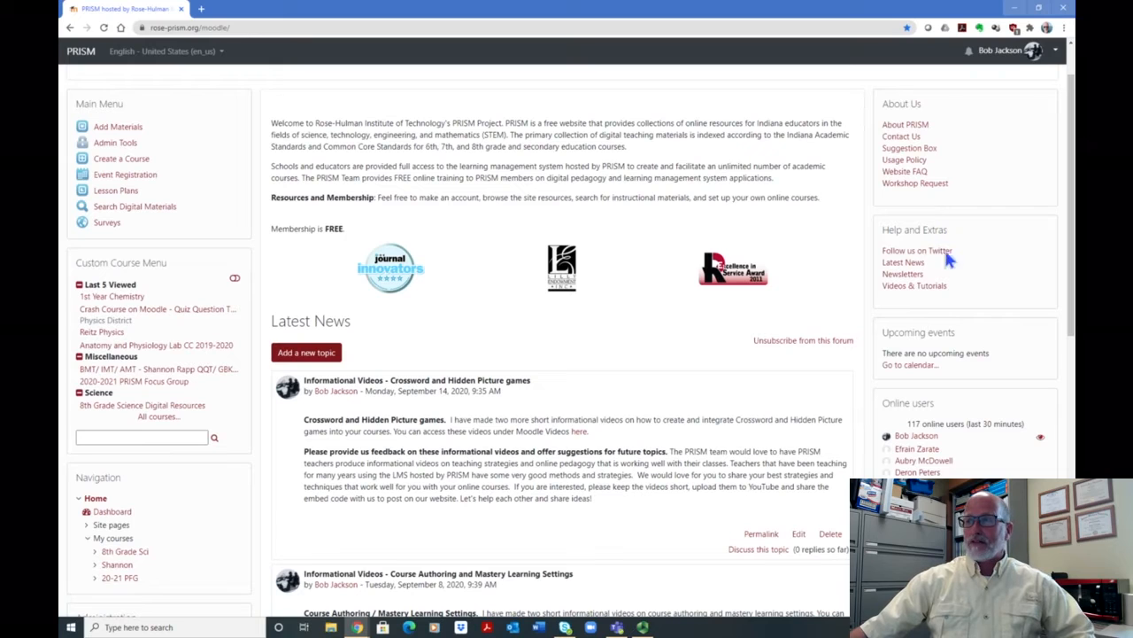
{"action": "left_click", "coordinate": [913, 289]}
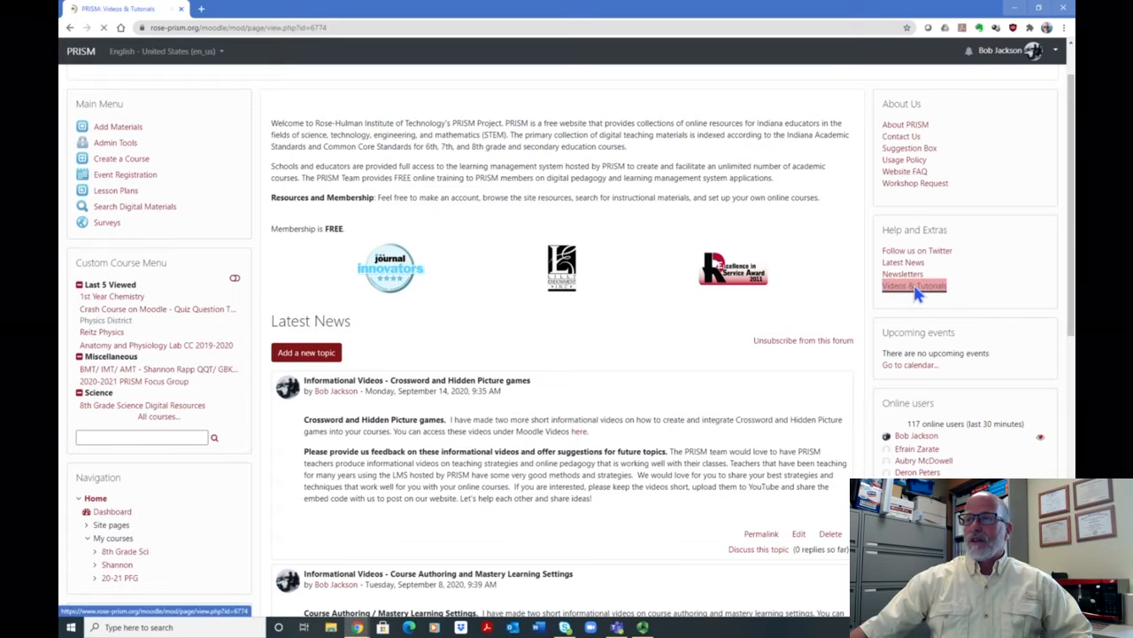
{"action": "scroll", "coordinate": [592, 301], "scroll_direction": "down", "scroll_amount": 1}
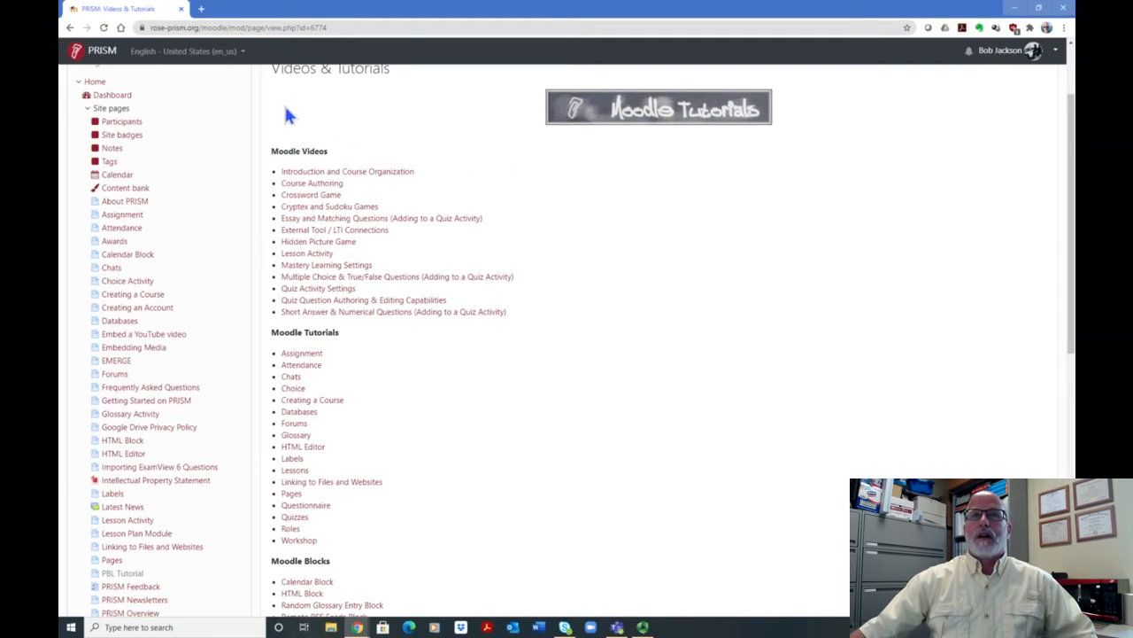
- Return to the PRISM home page and open the 1st Year Chemistry course from the recently viewed courses
{"action": "left_click", "coordinate": [102, 55]}
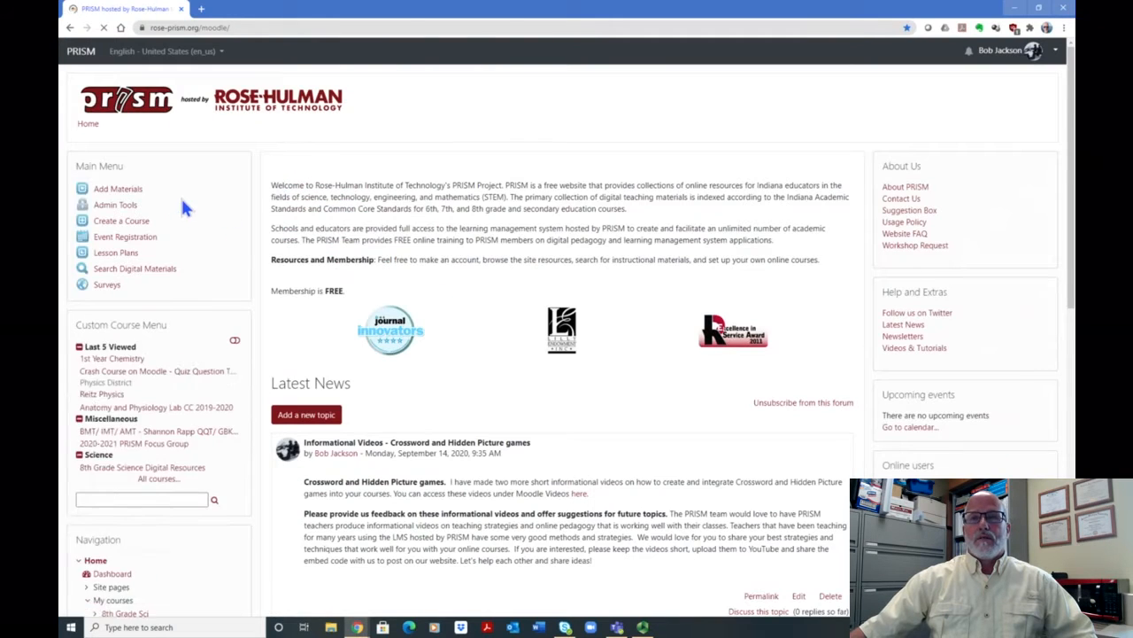
{"action": "scroll", "coordinate": [184, 208], "scroll_direction": "down", "scroll_amount": 3}
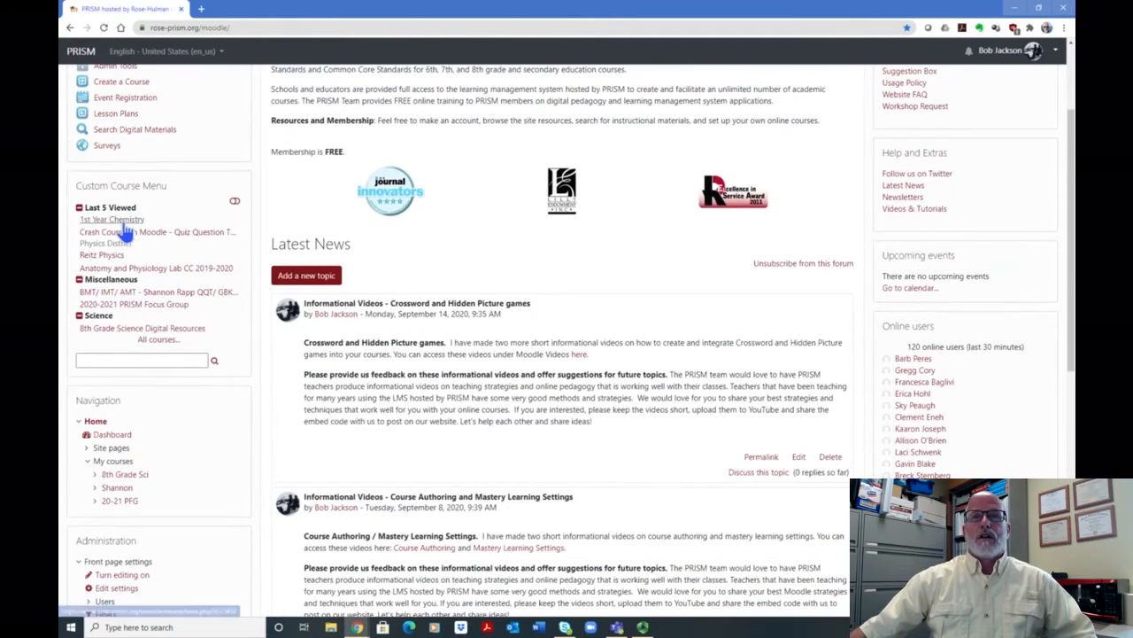
{"action": "left_click", "coordinate": [125, 221]}
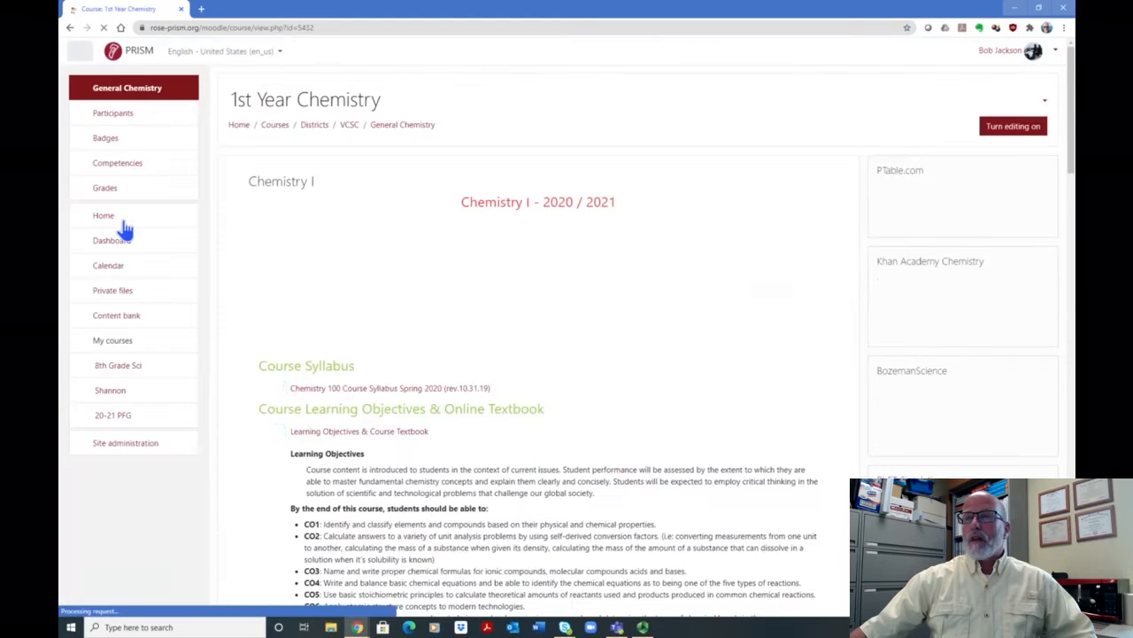
- Look through the course page, examining the syllabus, learning objectives, study resources and the Unit 1 activities and quizzes
{"action": "scroll", "coordinate": [683, 298], "scroll_direction": "down", "scroll_amount": 2}
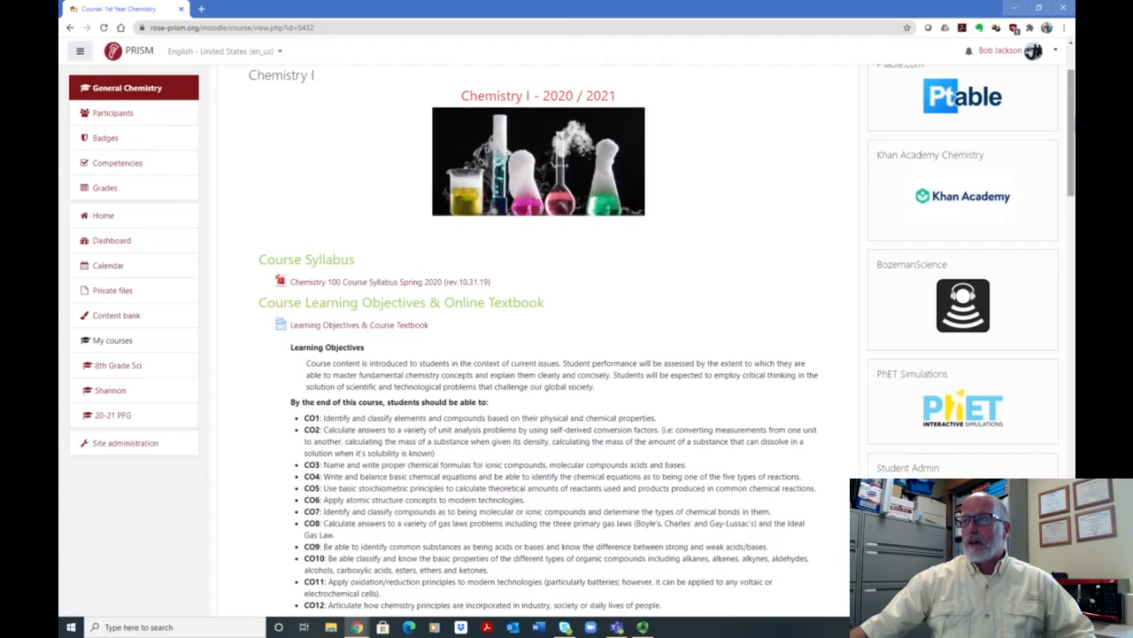
{"action": "scroll", "coordinate": [1070, 107], "scroll_direction": "up", "scroll_amount": 2}
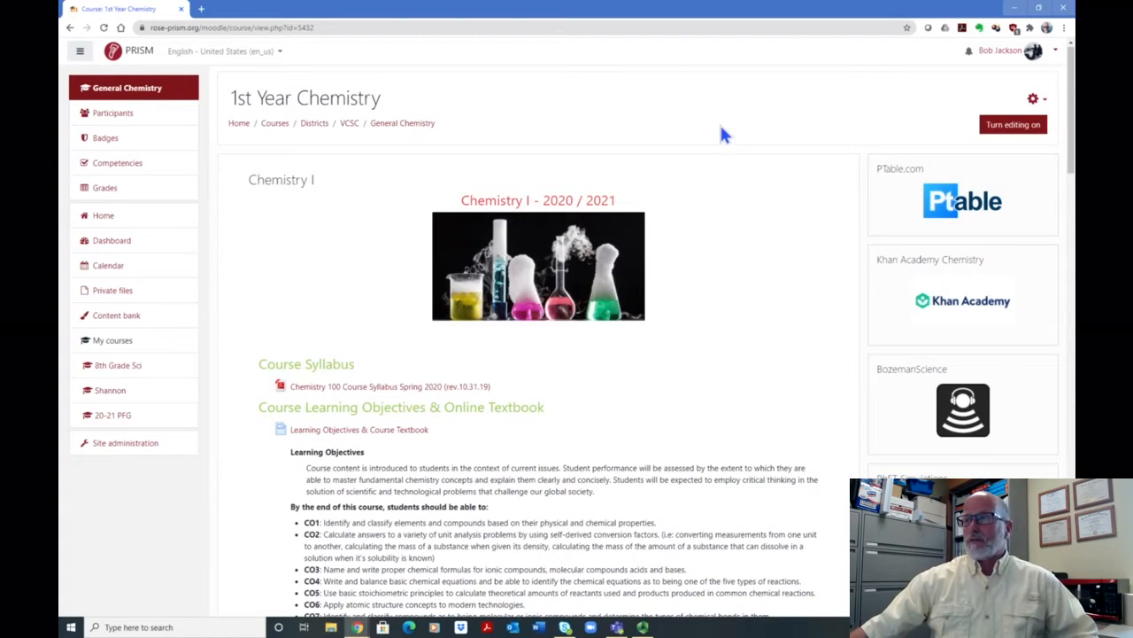
{"action": "scroll", "coordinate": [715, 205], "scroll_direction": "down", "scroll_amount": 2}
{"action": "scroll", "coordinate": [699, 210], "scroll_direction": "down", "scroll_amount": 2}
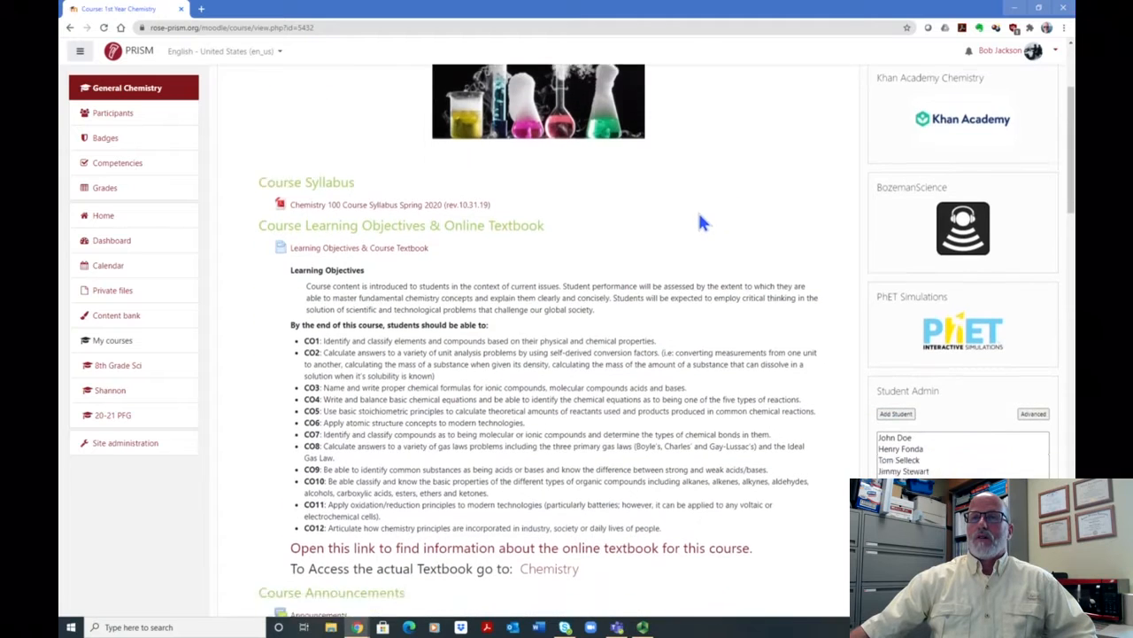
{"action": "scroll", "coordinate": [692, 197], "scroll_direction": "down", "scroll_amount": 7}
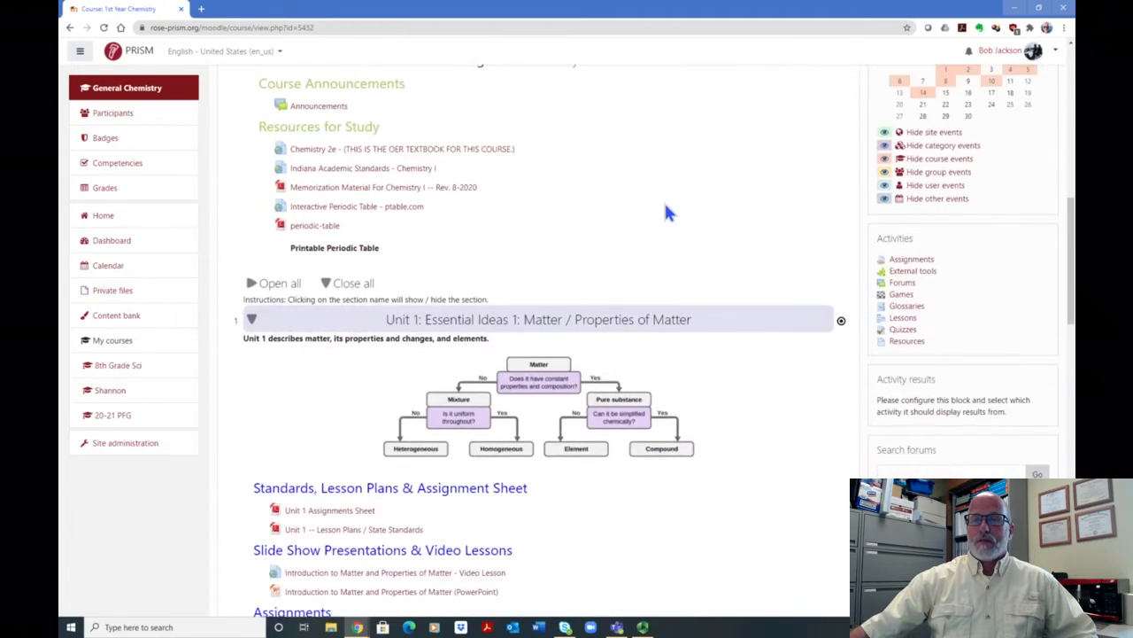
{"action": "scroll", "coordinate": [660, 213], "scroll_direction": "down", "scroll_amount": 8}
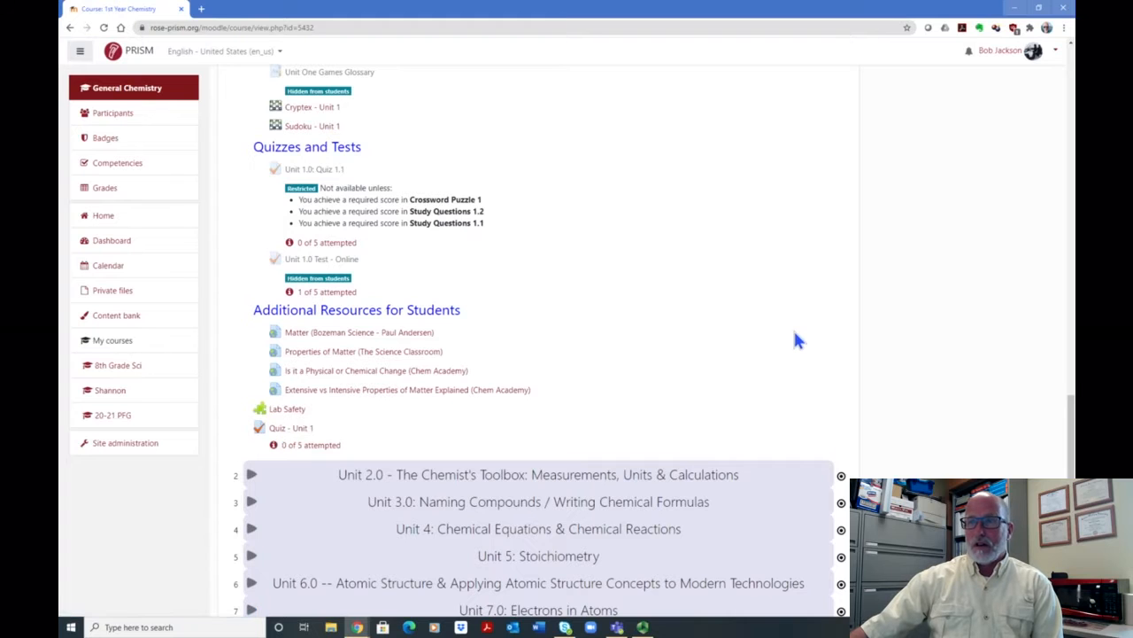
{"action": "scroll", "coordinate": [868, 276], "scroll_direction": "up", "scroll_amount": 15}
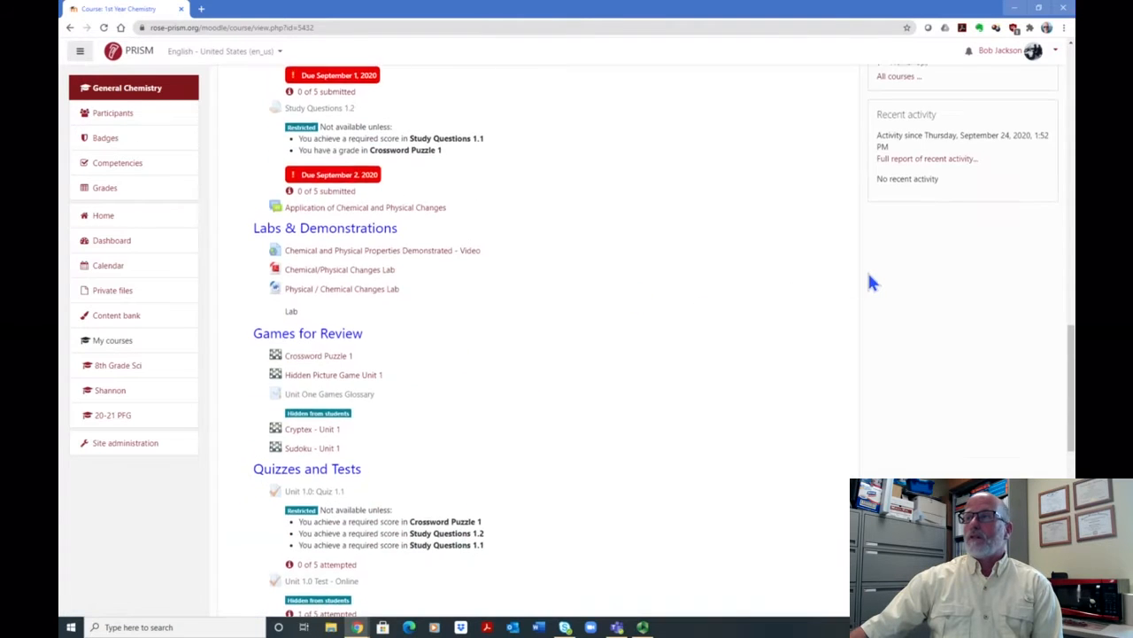
{"action": "scroll", "coordinate": [867, 270], "scroll_direction": "up", "scroll_amount": 2}
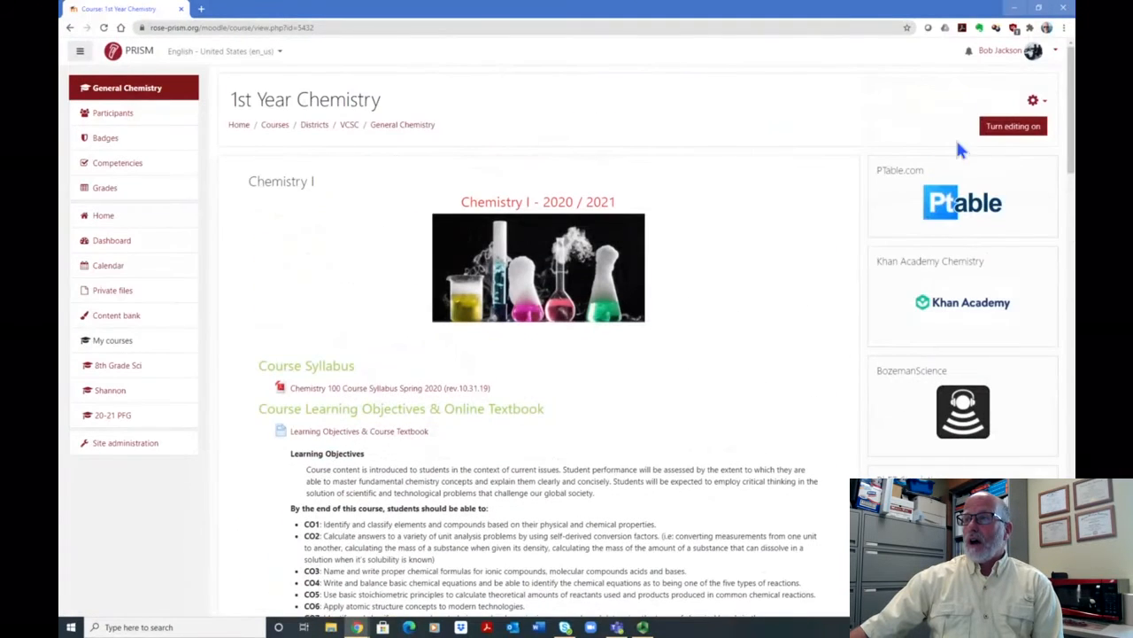
- Open the course's question bank from the full course administration page and view the questions in the Chemistry I ECA category
{"action": "left_click", "coordinate": [1034, 102]}
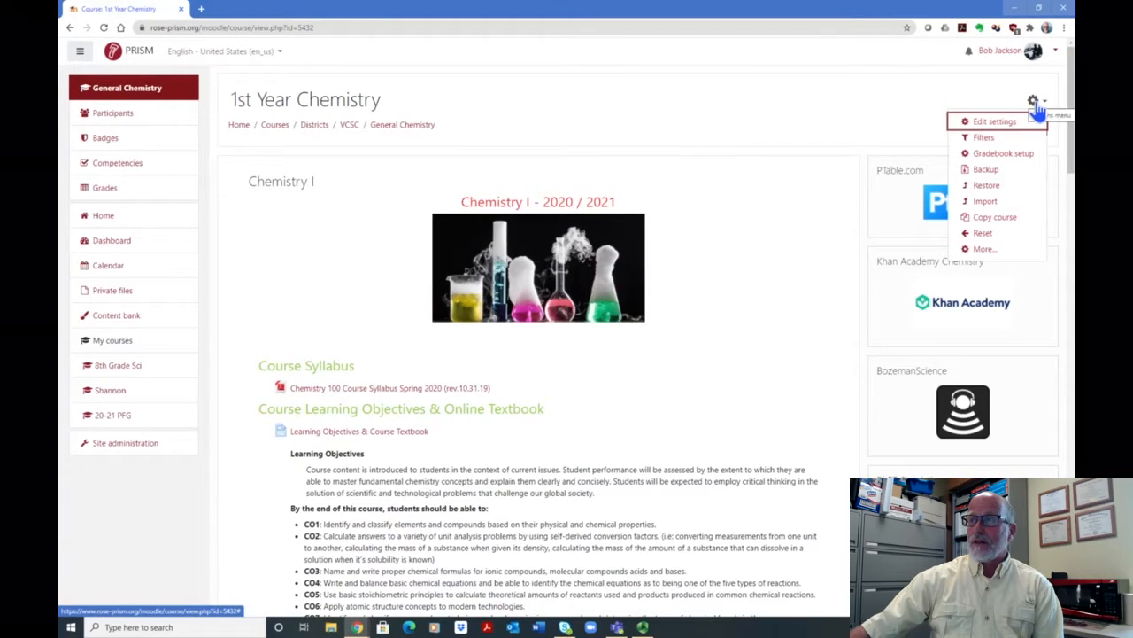
{"action": "left_click", "coordinate": [979, 249]}
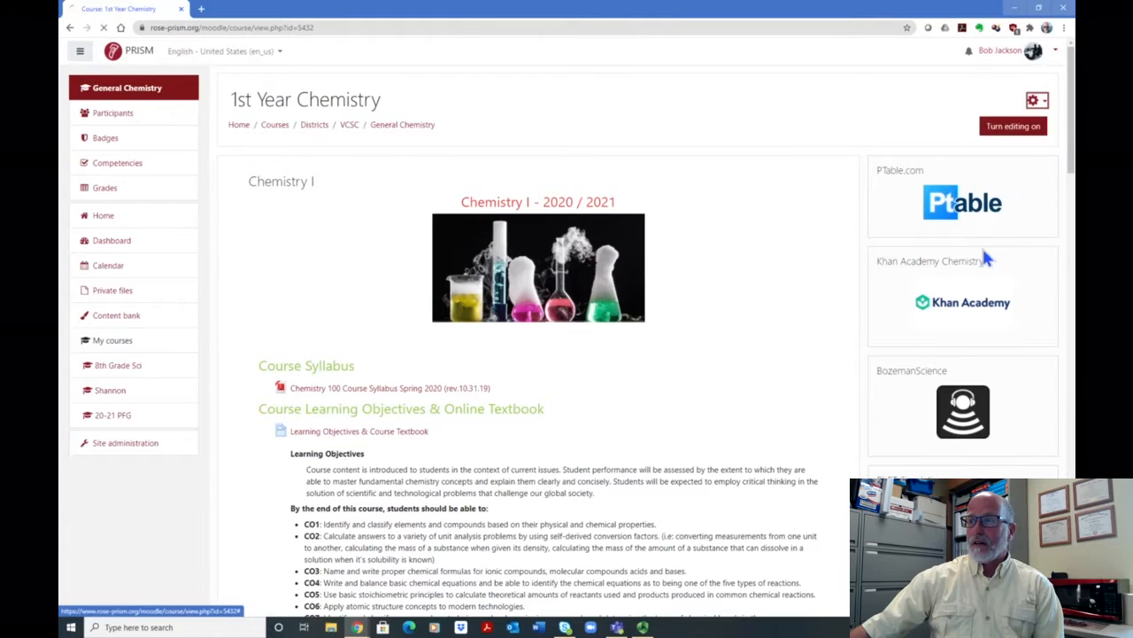
{"action": "scroll", "coordinate": [772, 265], "scroll_direction": "down", "scroll_amount": 1}
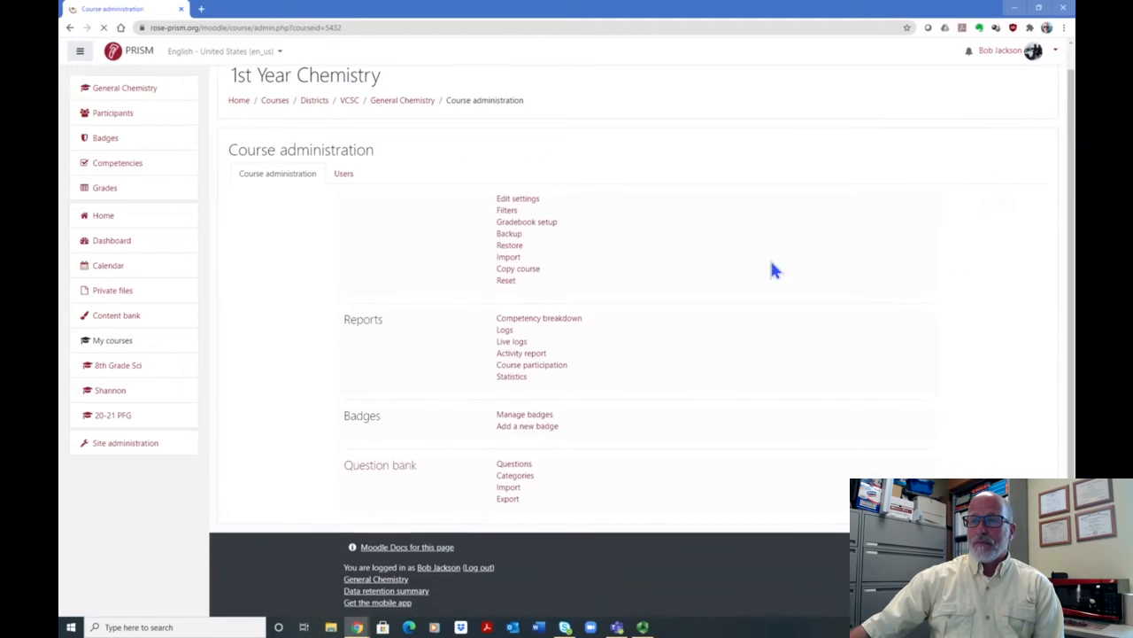
{"action": "left_click", "coordinate": [516, 464]}
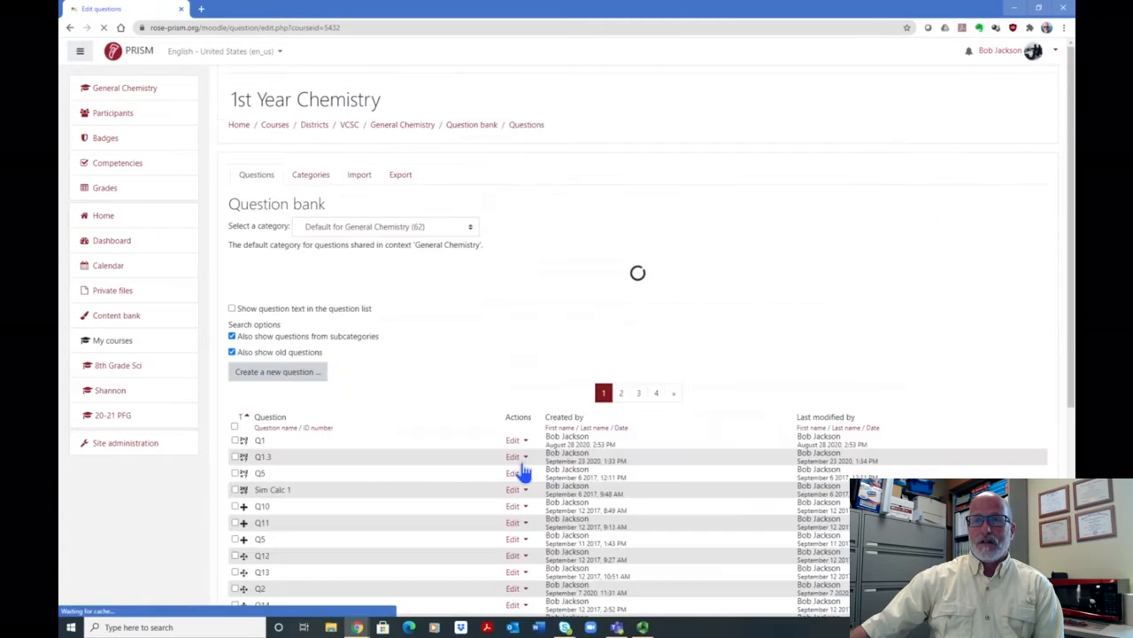
{"action": "left_click", "coordinate": [470, 228]}
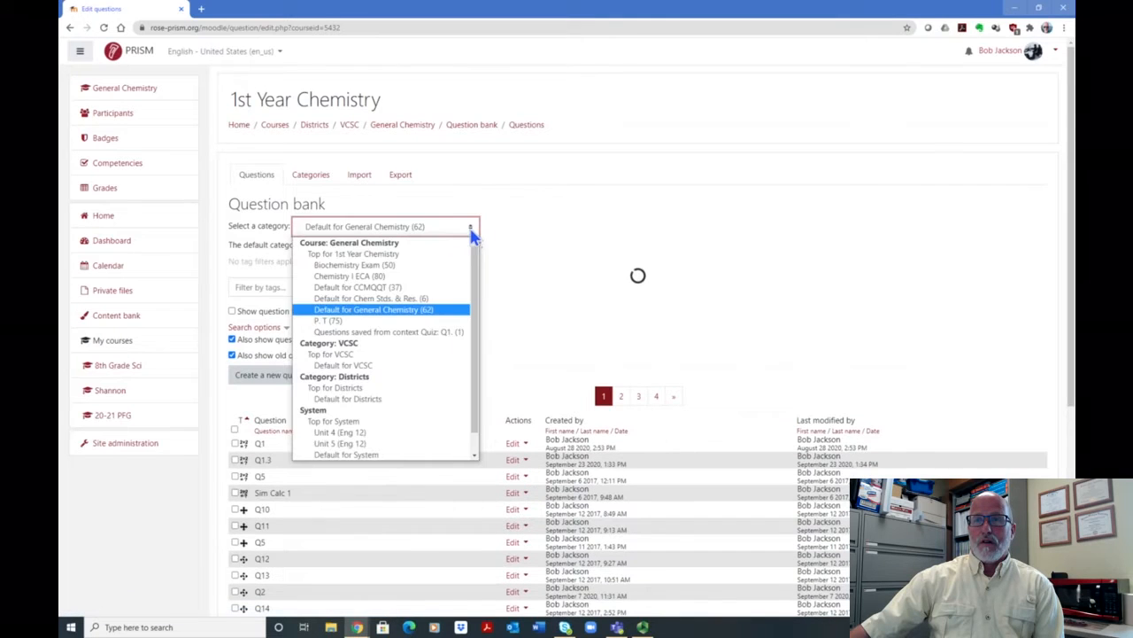
{"action": "left_click", "coordinate": [414, 277]}
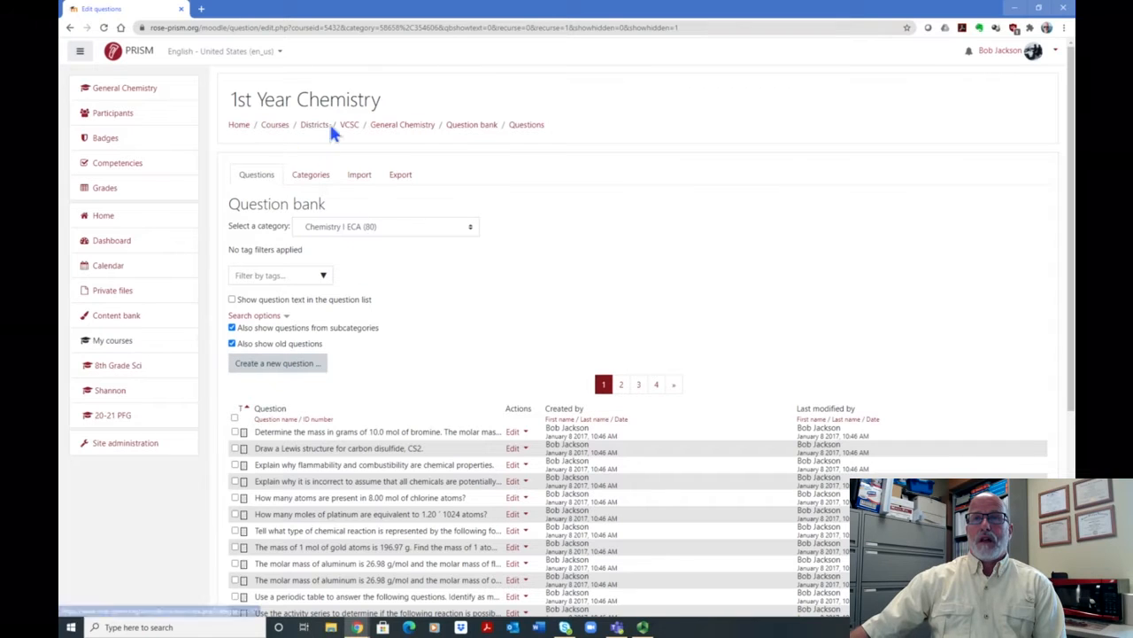
- Return to the General Chemistry course page and open the Unit 1 activity "Quiz - Unit 1" for editing its questions
{"action": "left_click", "coordinate": [386, 129]}
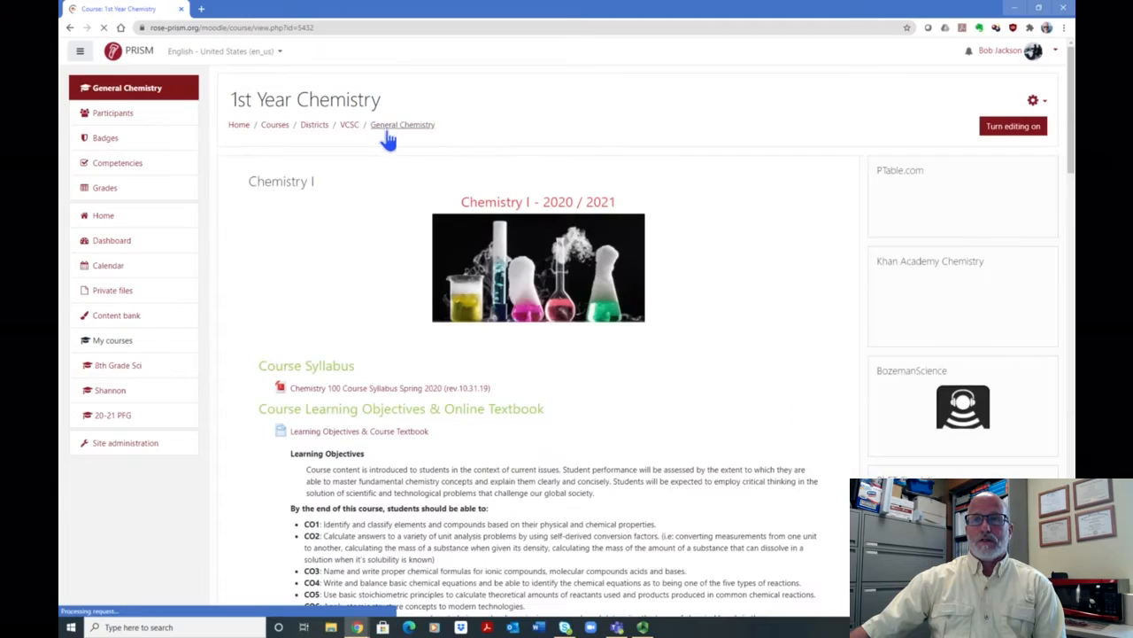
{"action": "scroll", "coordinate": [496, 323], "scroll_direction": "down", "scroll_amount": 4}
{"action": "scroll", "coordinate": [488, 320], "scroll_direction": "down", "scroll_amount": 10}
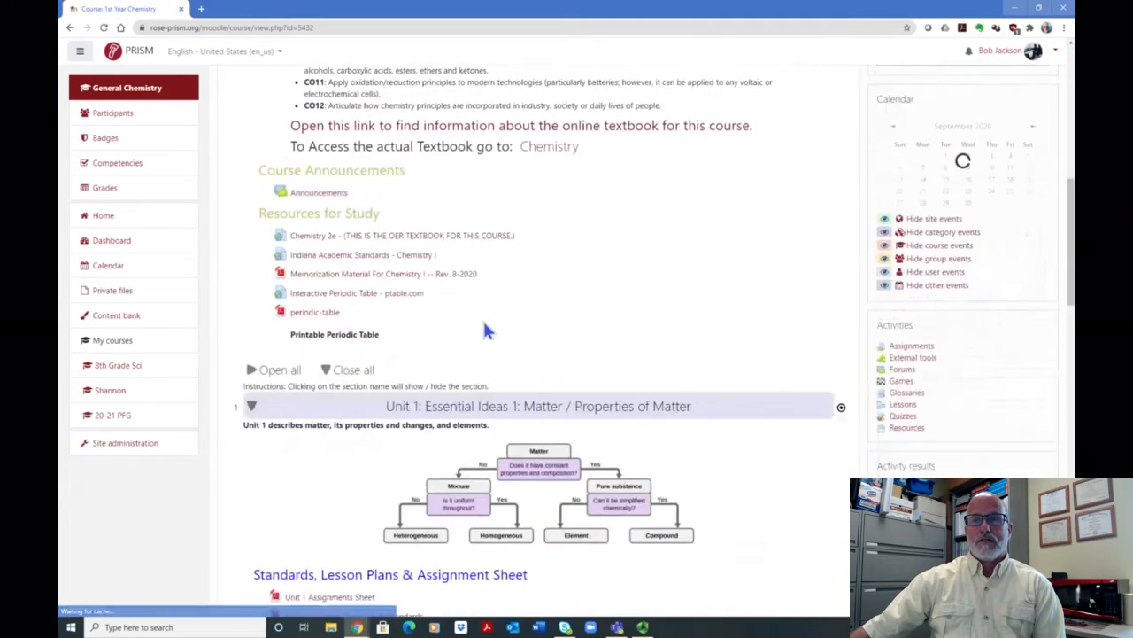
{"action": "scroll", "coordinate": [485, 330], "scroll_direction": "down", "scroll_amount": 5}
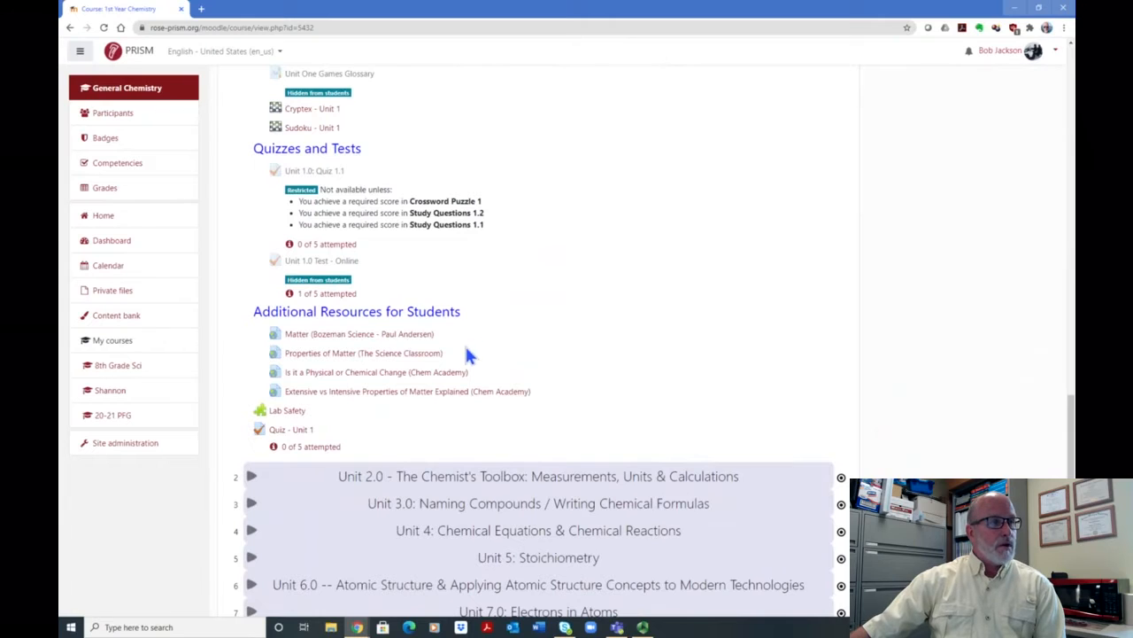
{"action": "left_click", "coordinate": [282, 430]}
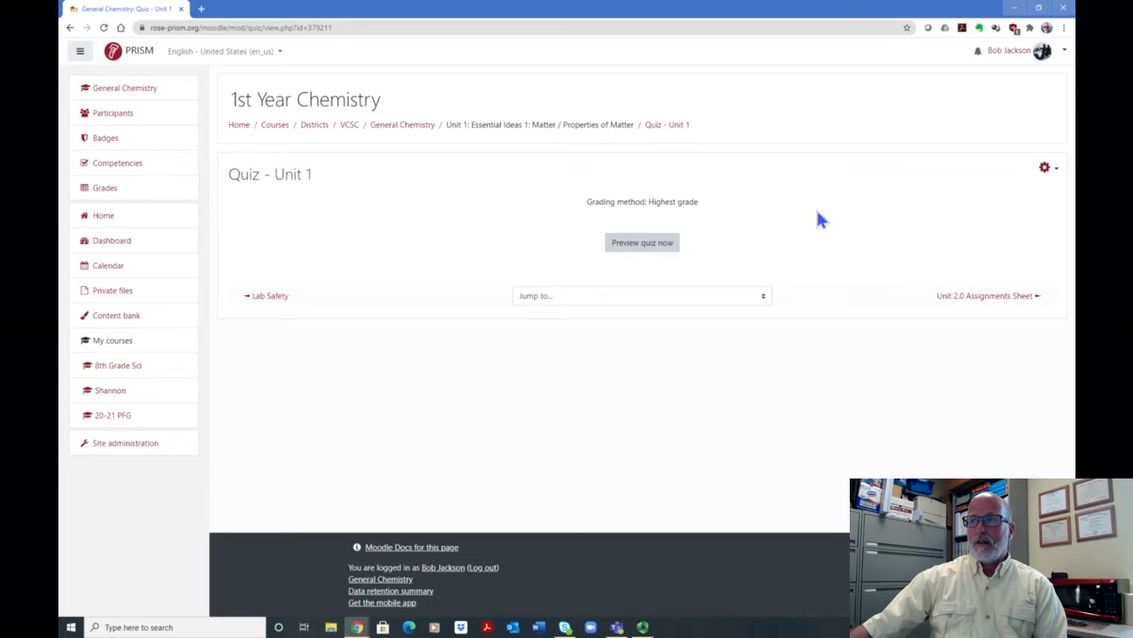
{"action": "left_click", "coordinate": [1047, 172]}
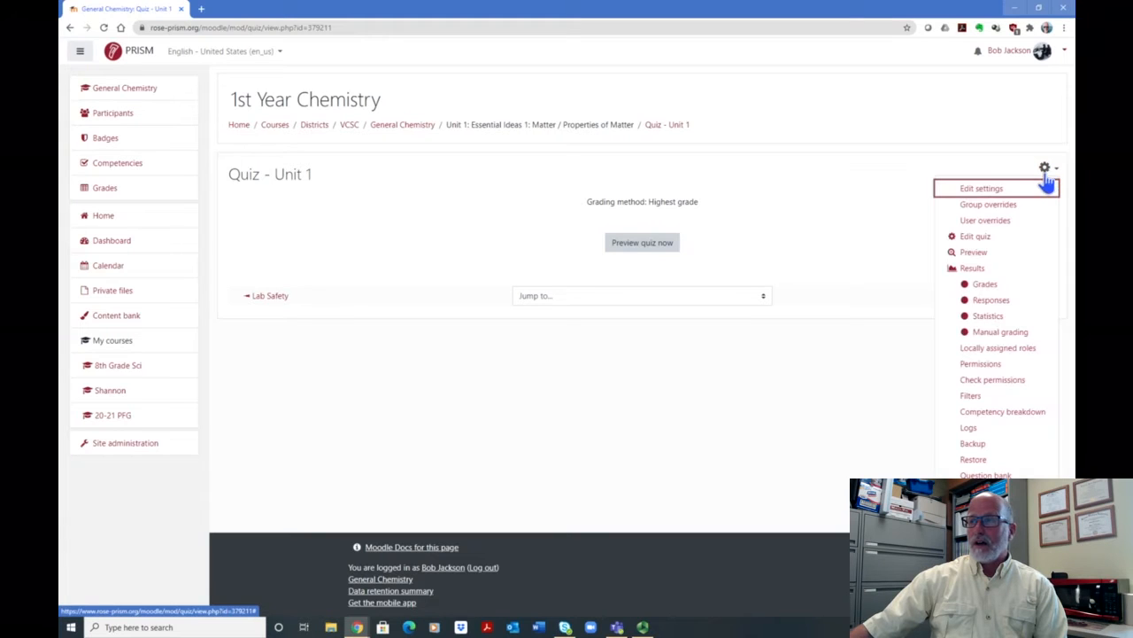
{"action": "left_click", "coordinate": [972, 237]}
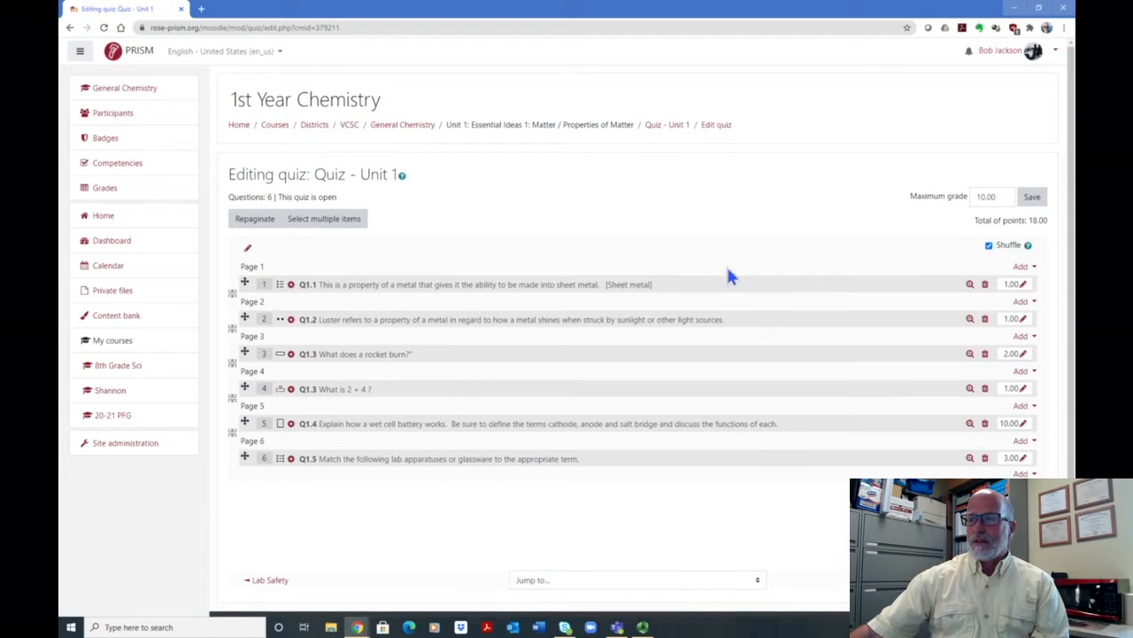
- Start adding a new question of the Calculated simple type after the last question of the quiz
{"action": "scroll", "coordinate": [728, 276], "scroll_direction": "down", "scroll_amount": 1}
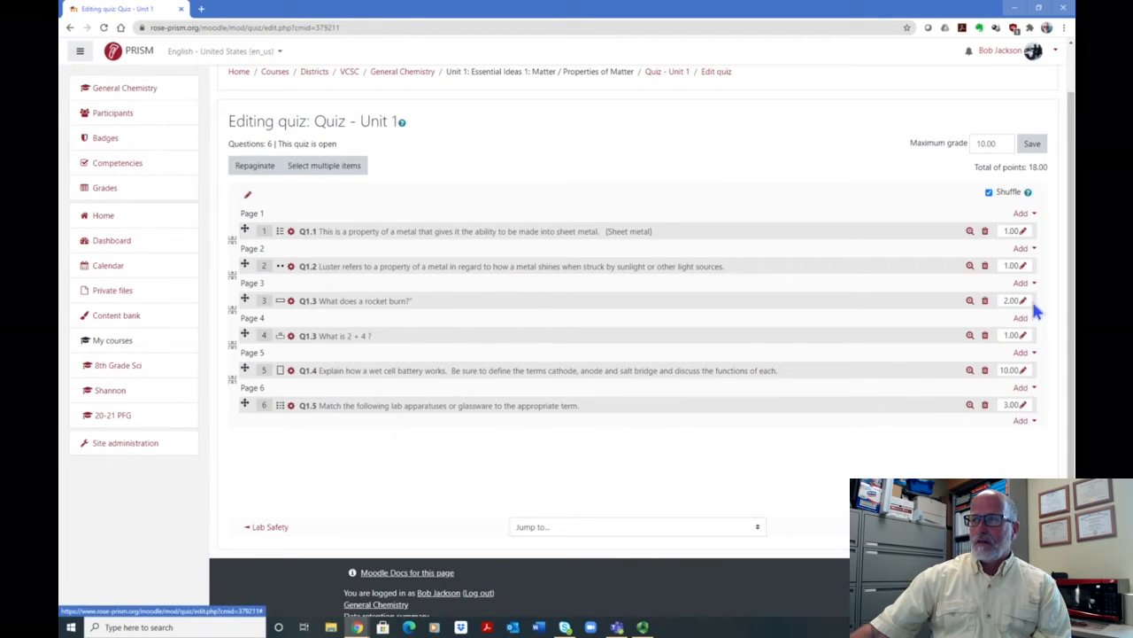
{"action": "left_click", "coordinate": [1024, 425]}
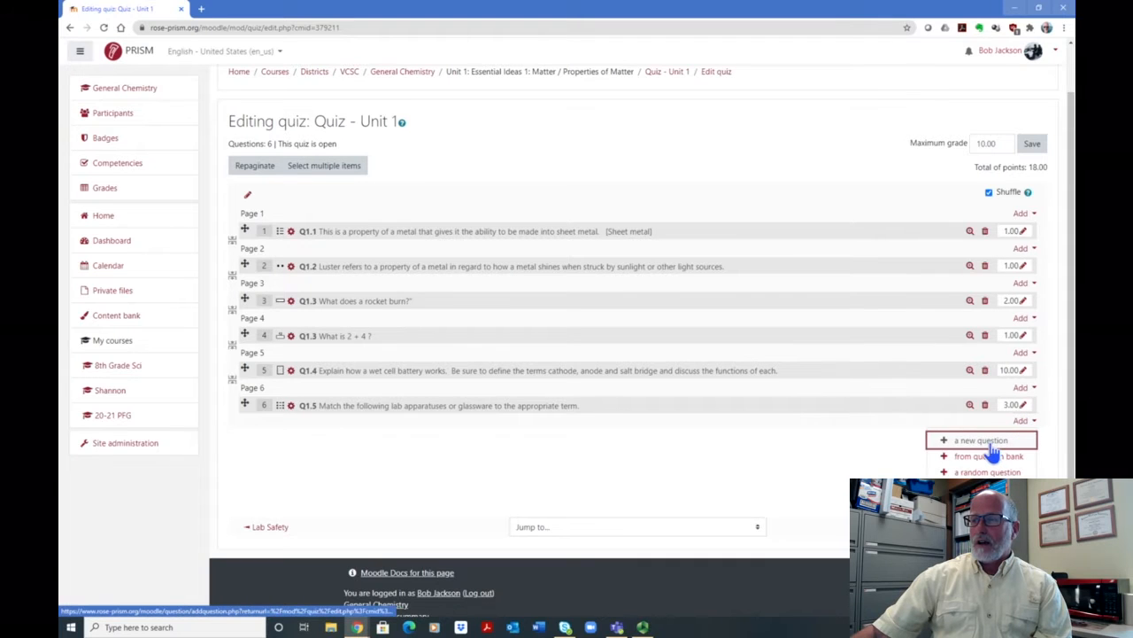
{"action": "left_click", "coordinate": [992, 442]}
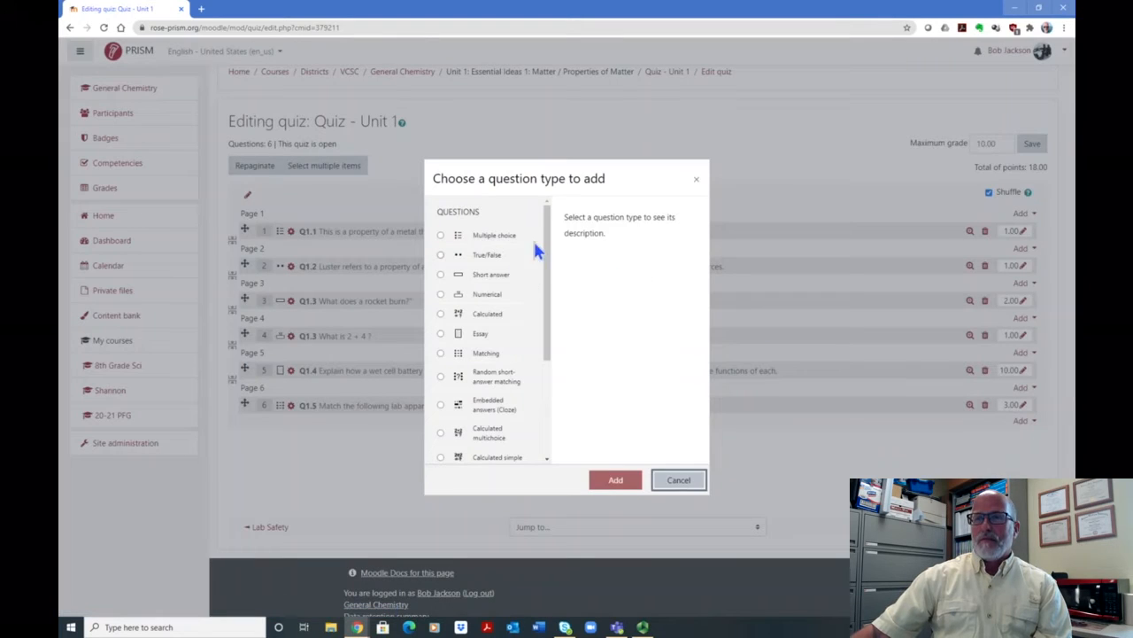
{"action": "left_click_drag", "start_coordinate": [551, 228], "coordinate": [549, 254]}
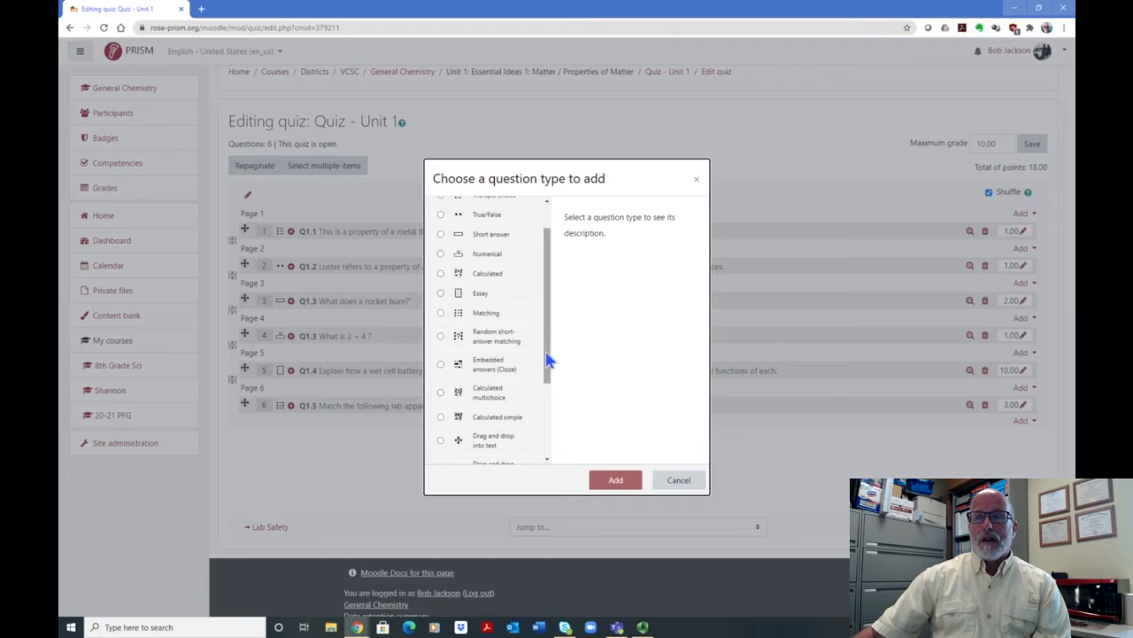
{"action": "left_click_drag", "start_coordinate": [548, 347], "coordinate": [549, 354]}
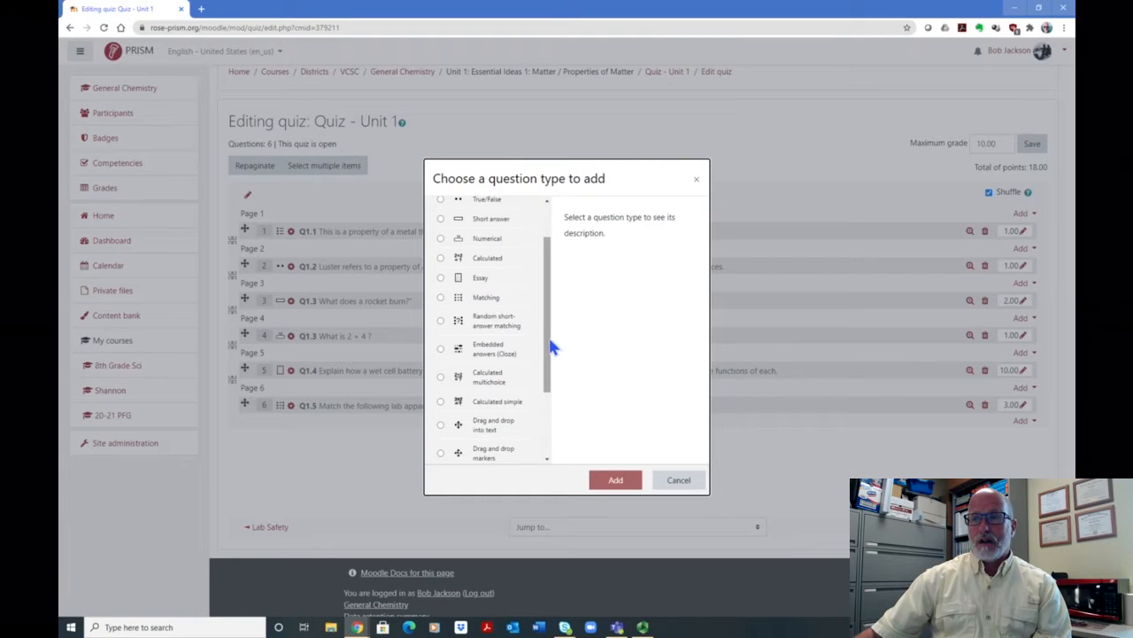
{"action": "left_click", "coordinate": [440, 401]}
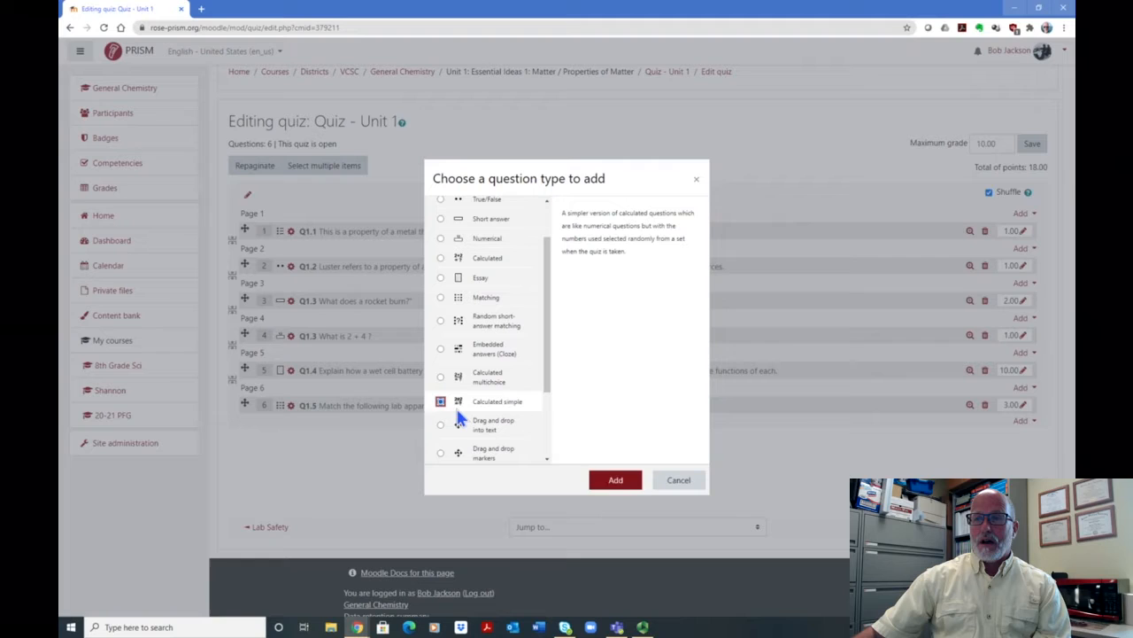
{"action": "left_click", "coordinate": [620, 485]}
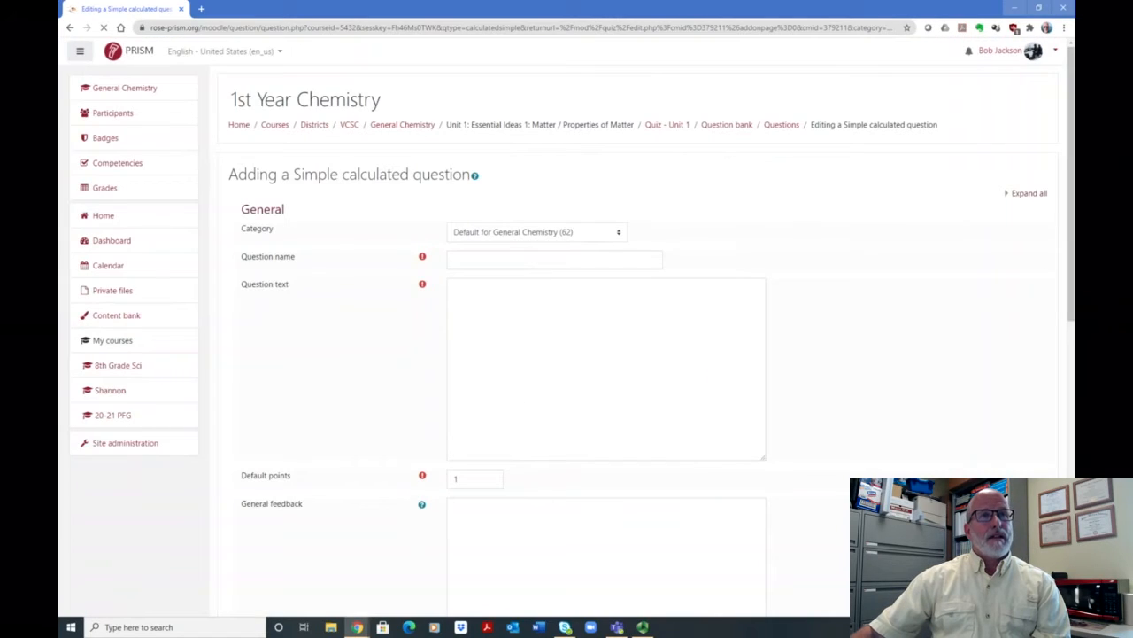
{"action": "scroll", "coordinate": [890, 204], "scroll_direction": "down", "scroll_amount": 1}
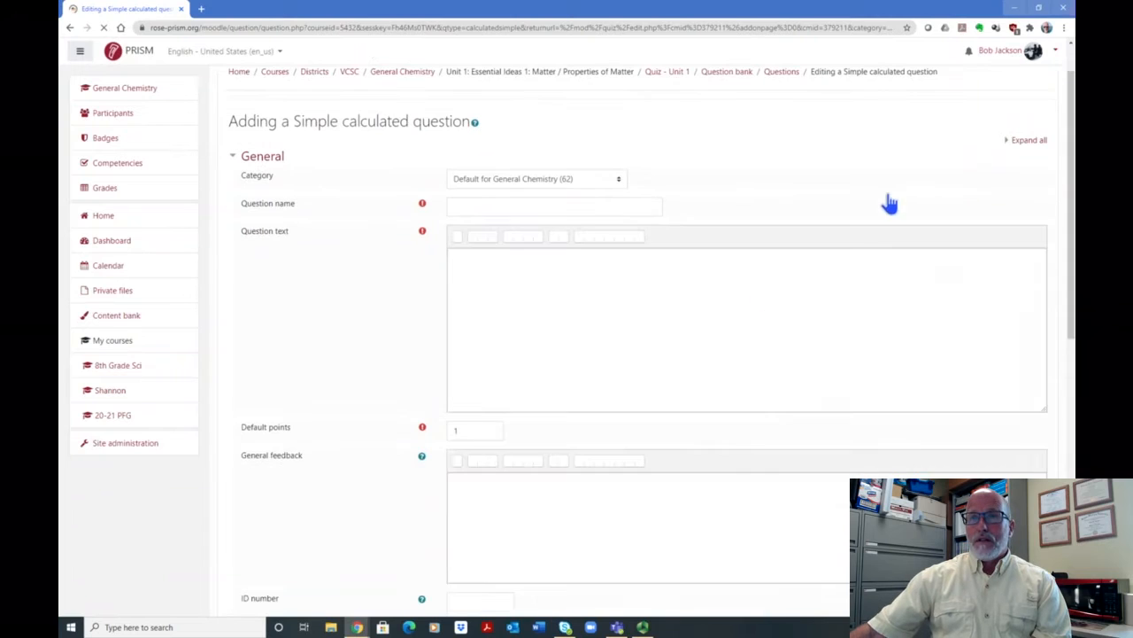
{"action": "scroll", "coordinate": [857, 239], "scroll_direction": "up", "scroll_amount": 1}
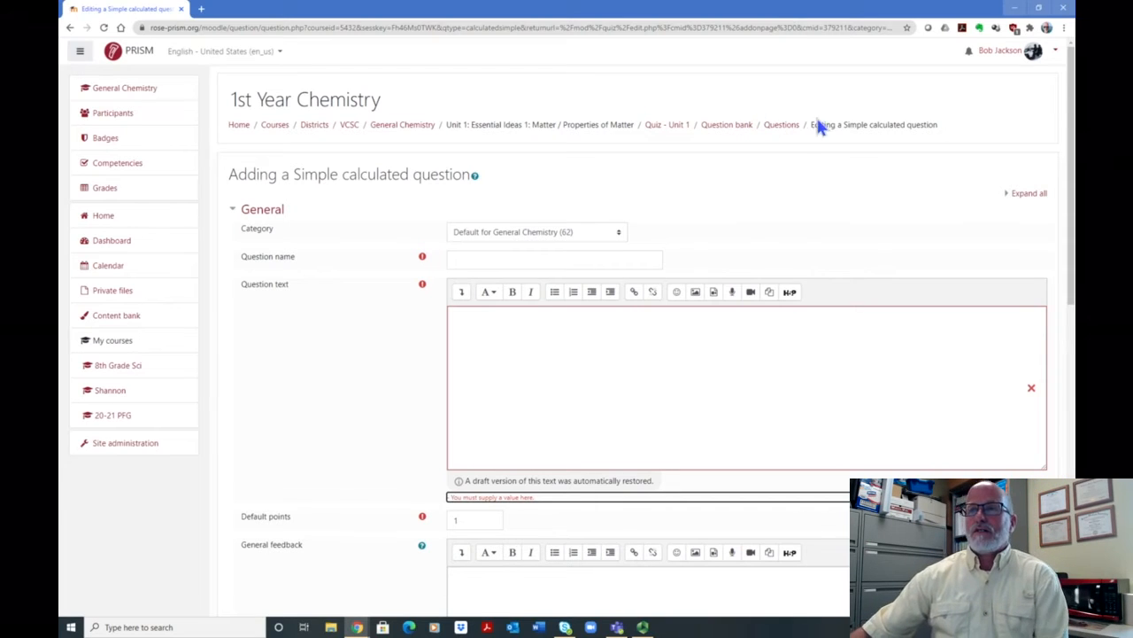
- Review the question categories available for the new question, keeping Default for General Chemistry
{"action": "left_click", "coordinate": [619, 235]}
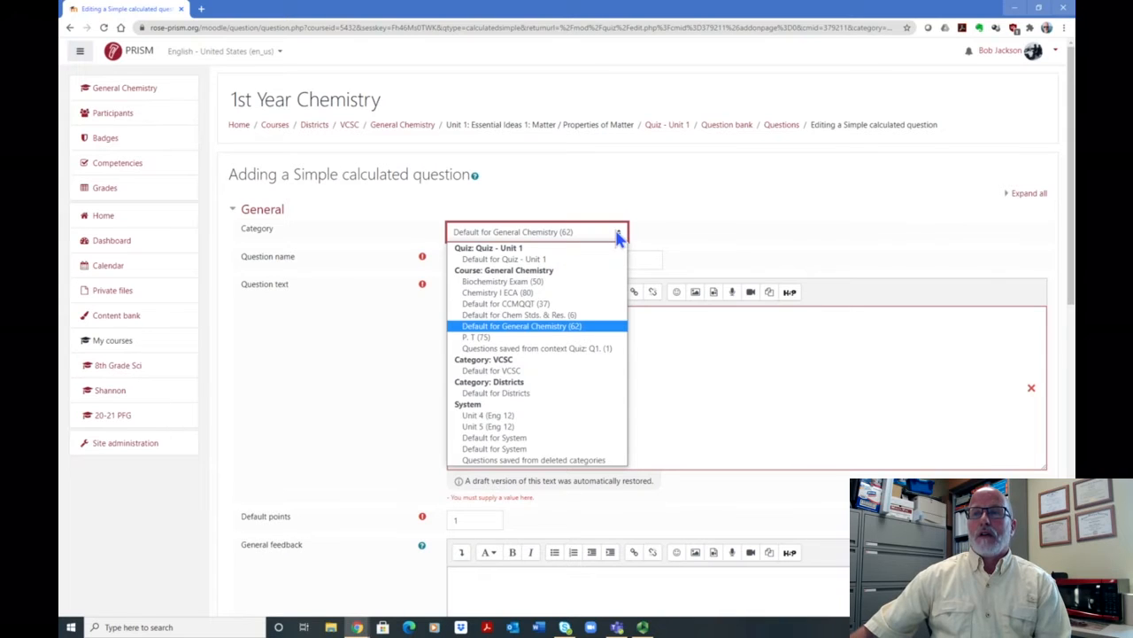
{"action": "left_click", "coordinate": [619, 234]}
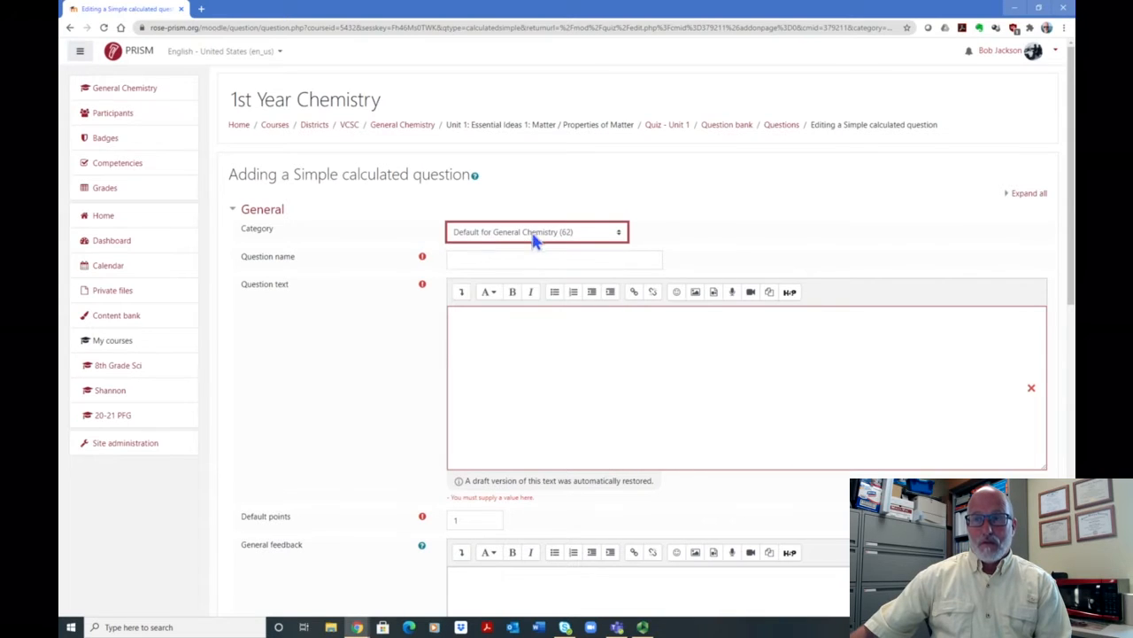
{"action": "left_click", "coordinate": [619, 233]}
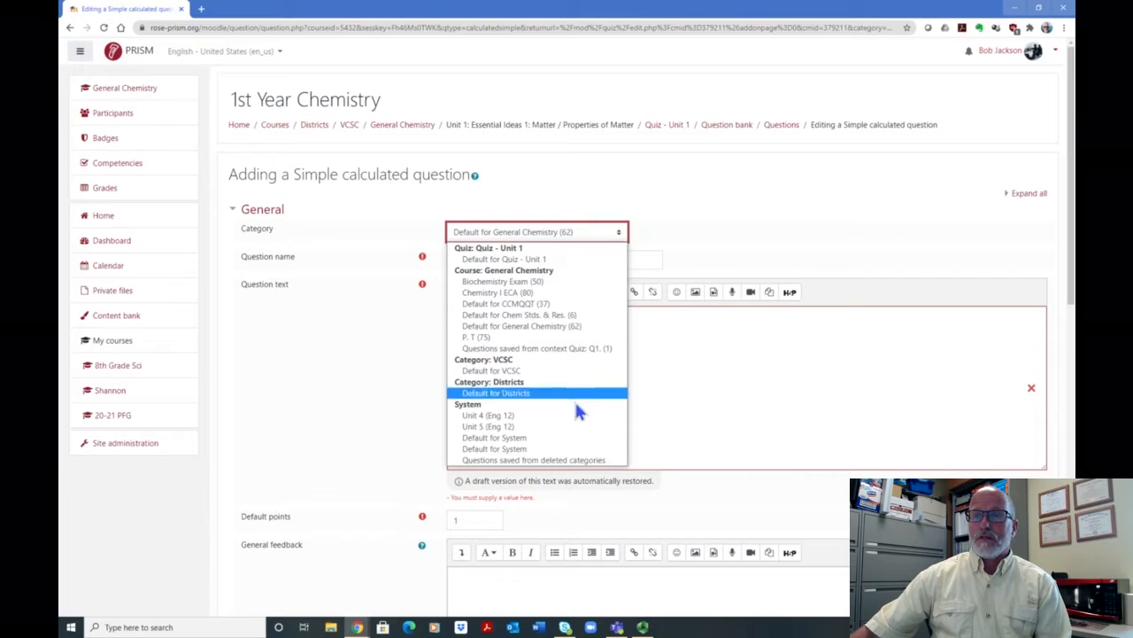
{"action": "left_click", "coordinate": [596, 233]}
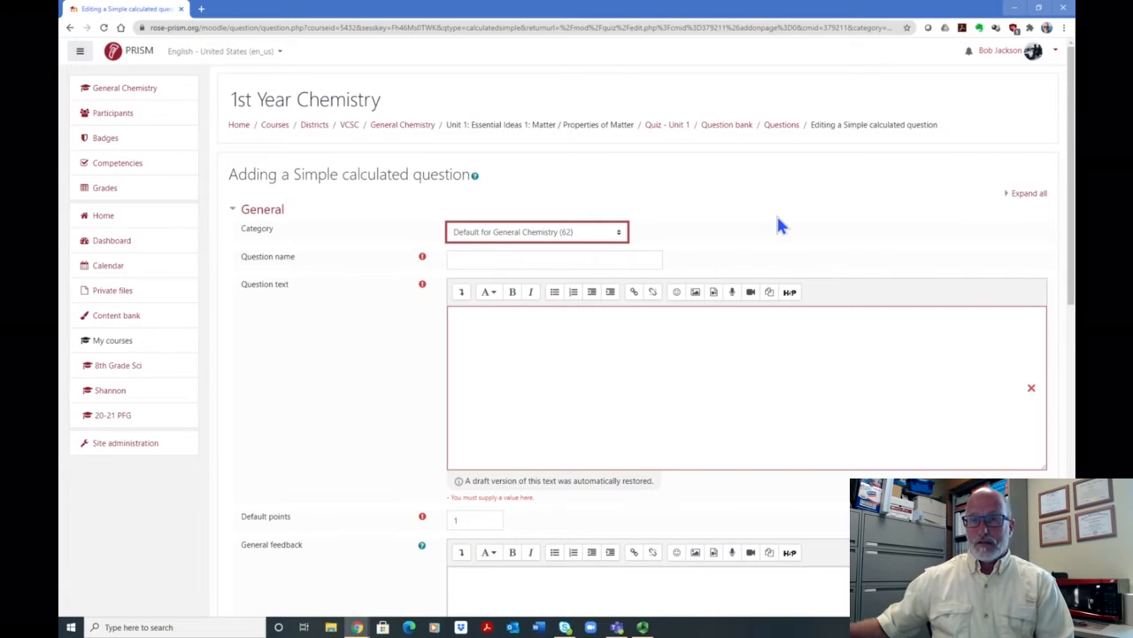
- Name the question Q1.5 and paste the question text asking for the volume of {g} grams of aluminum with a density of 2.70 g/cm³
{"action": "left_click", "coordinate": [515, 258]}
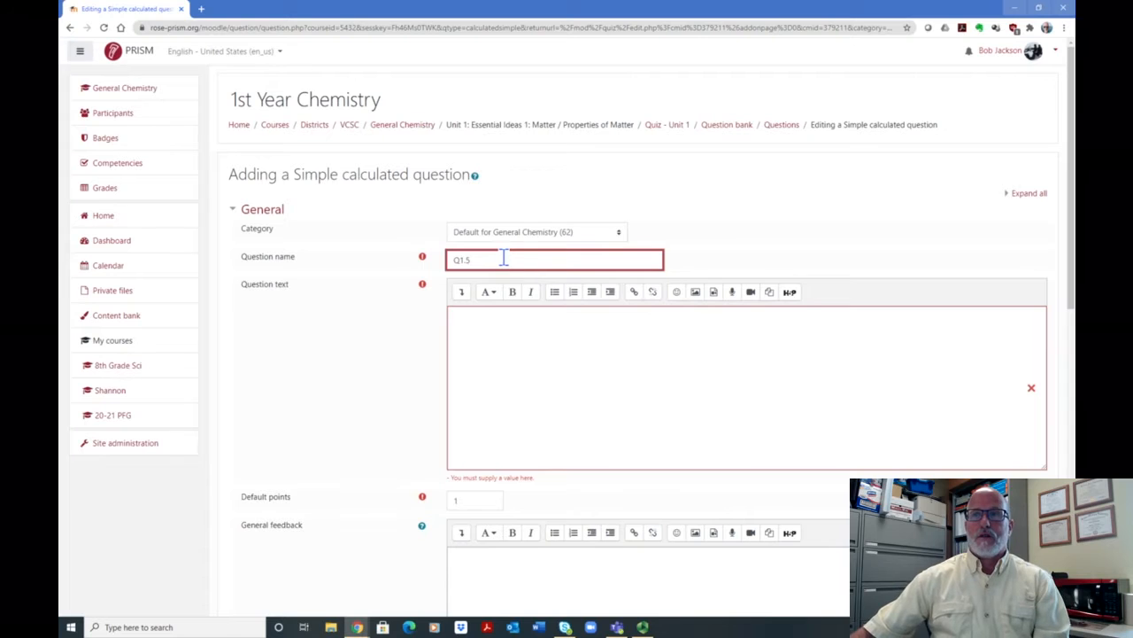
{"action": "scroll", "coordinate": [496, 319], "scroll_direction": "down", "scroll_amount": 1}
{"action": "left_click", "coordinate": [469, 262]}
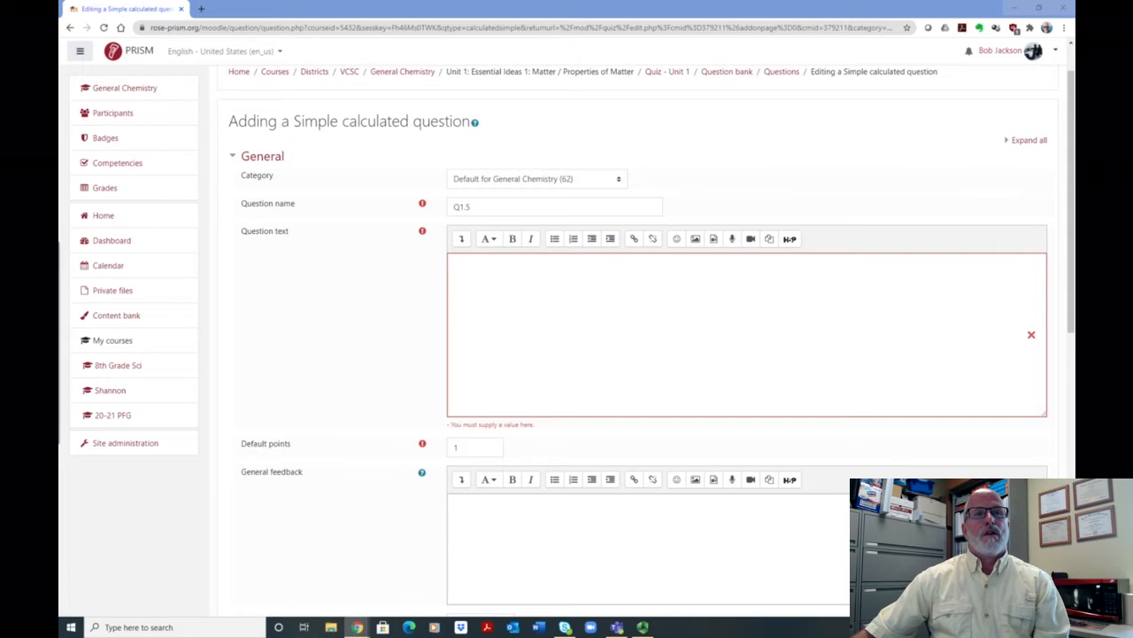
{"action": "right_click", "coordinate": [470, 273]}
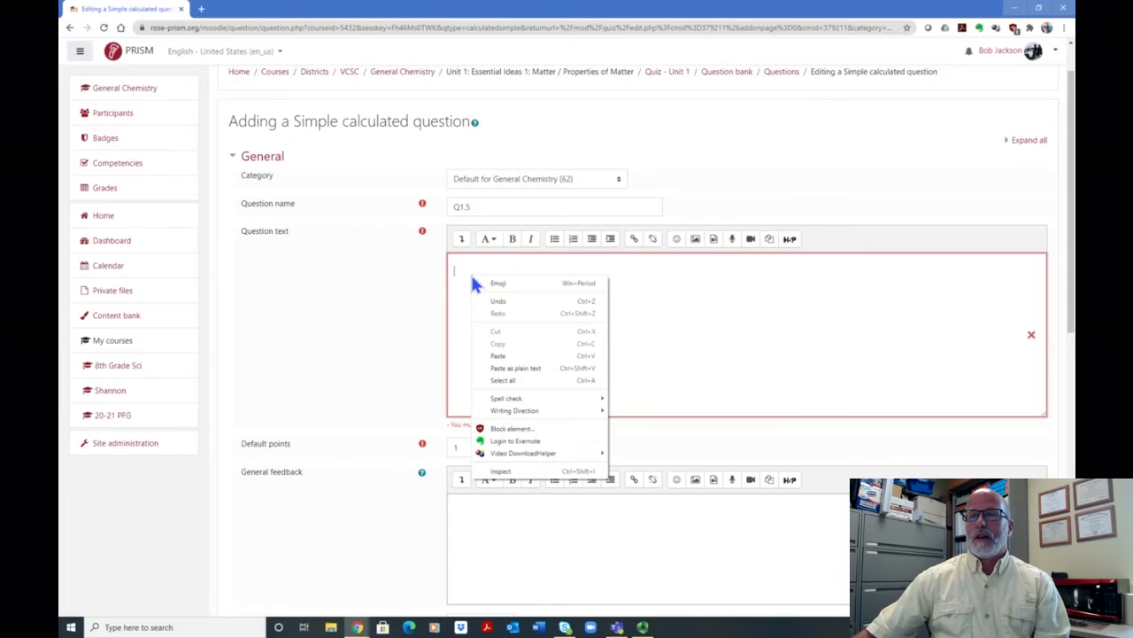
{"action": "left_click", "coordinate": [510, 357]}
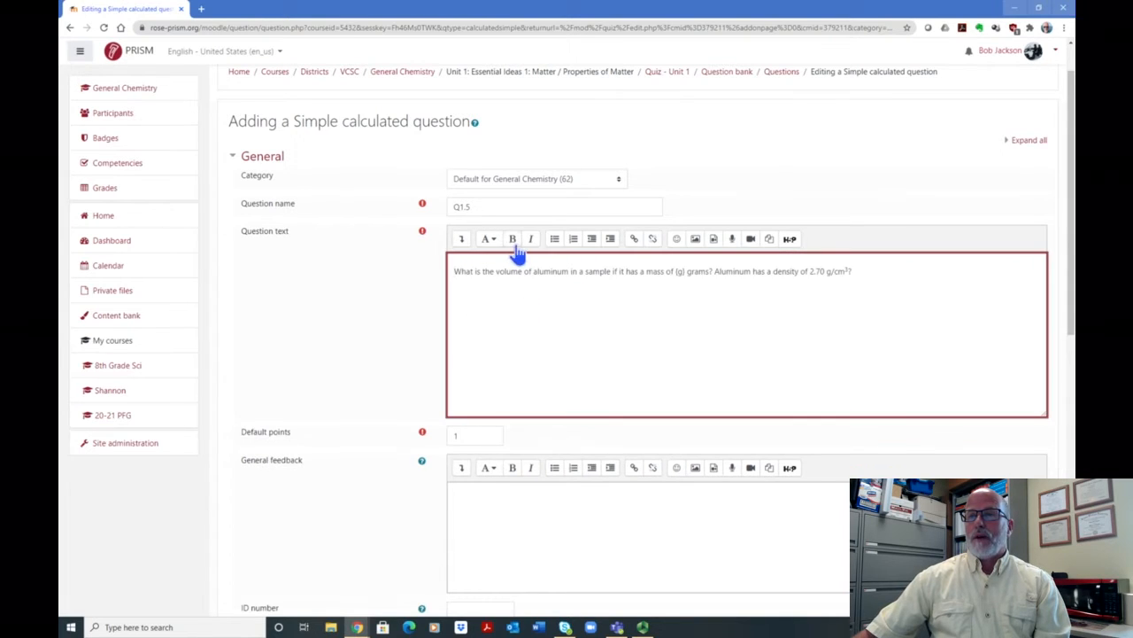
{"action": "left_click", "coordinate": [497, 271]}
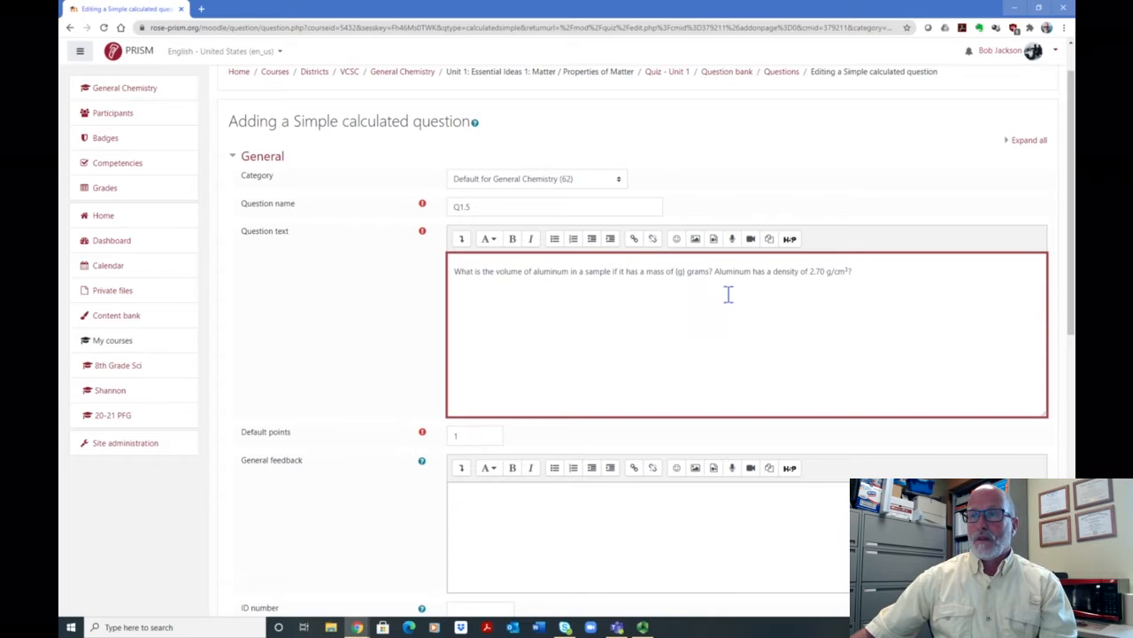
- Paste the picture of the metal pellets and glass vial on a new line below the question text
{"action": "left_click", "coordinate": [864, 269]}
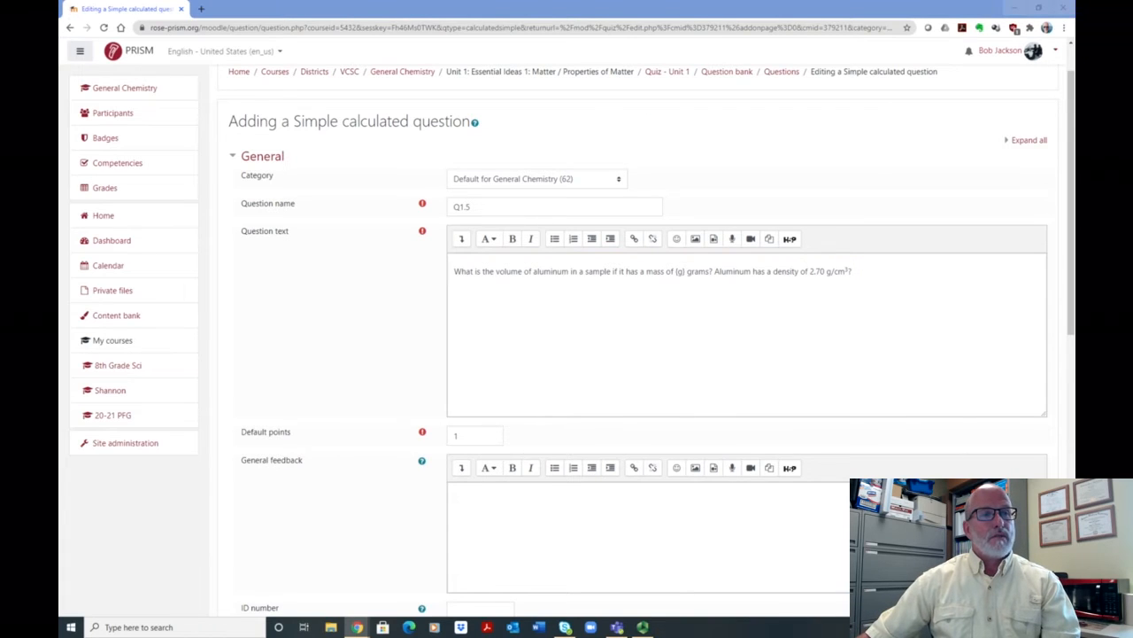
{"action": "left_click", "coordinate": [458, 290]}
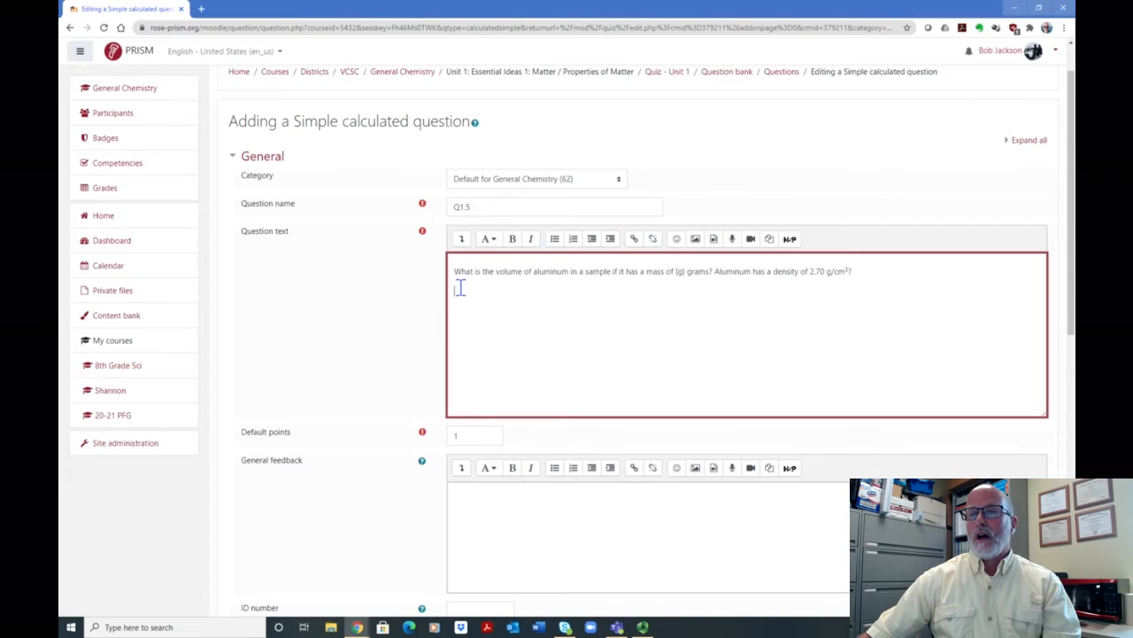
{"action": "key", "text": "ctrl+v"}
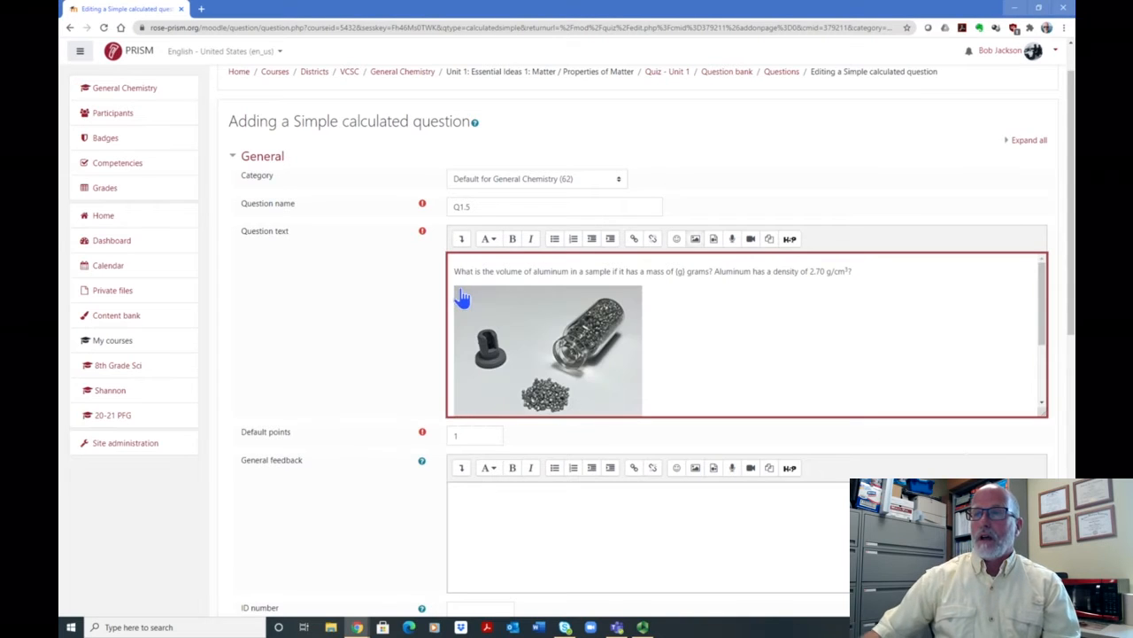
- Check the pasted picture's image properties and save it with auto size and Bottom alignment
{"action": "left_click", "coordinate": [698, 248]}
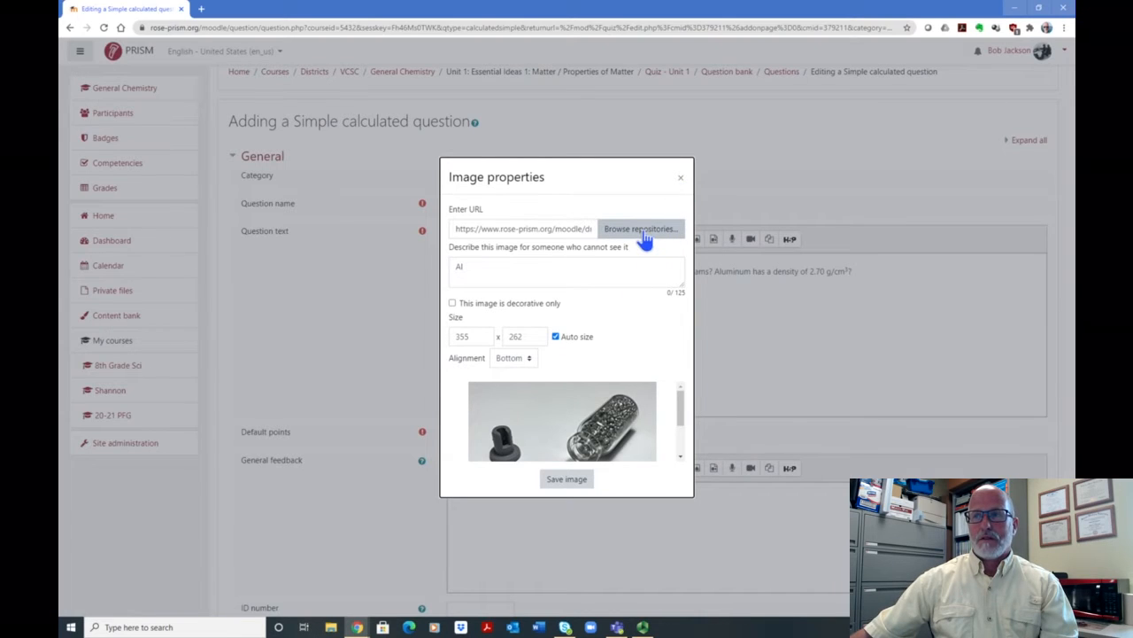
{"action": "left_click", "coordinate": [680, 179]}
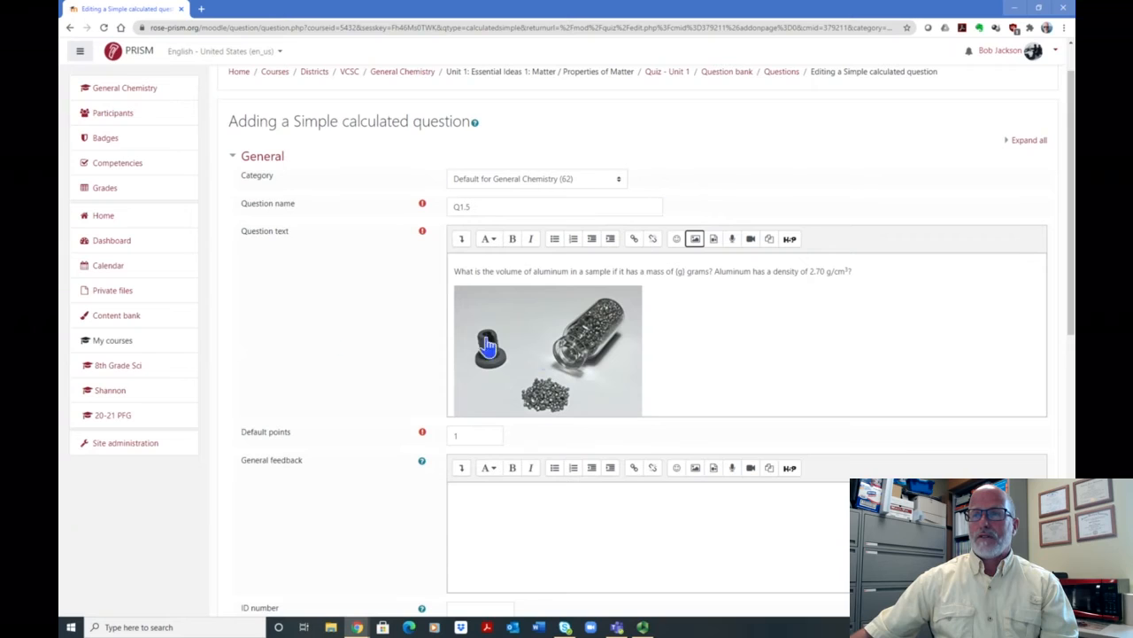
{"action": "left_click", "coordinate": [595, 361]}
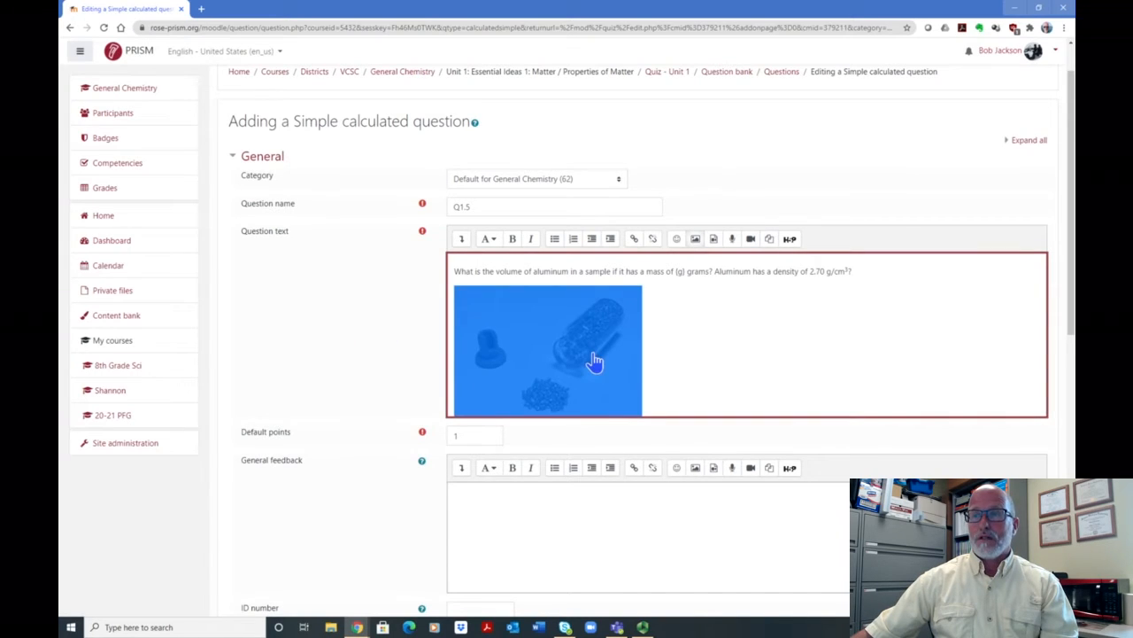
{"action": "double_click", "coordinate": [595, 358]}
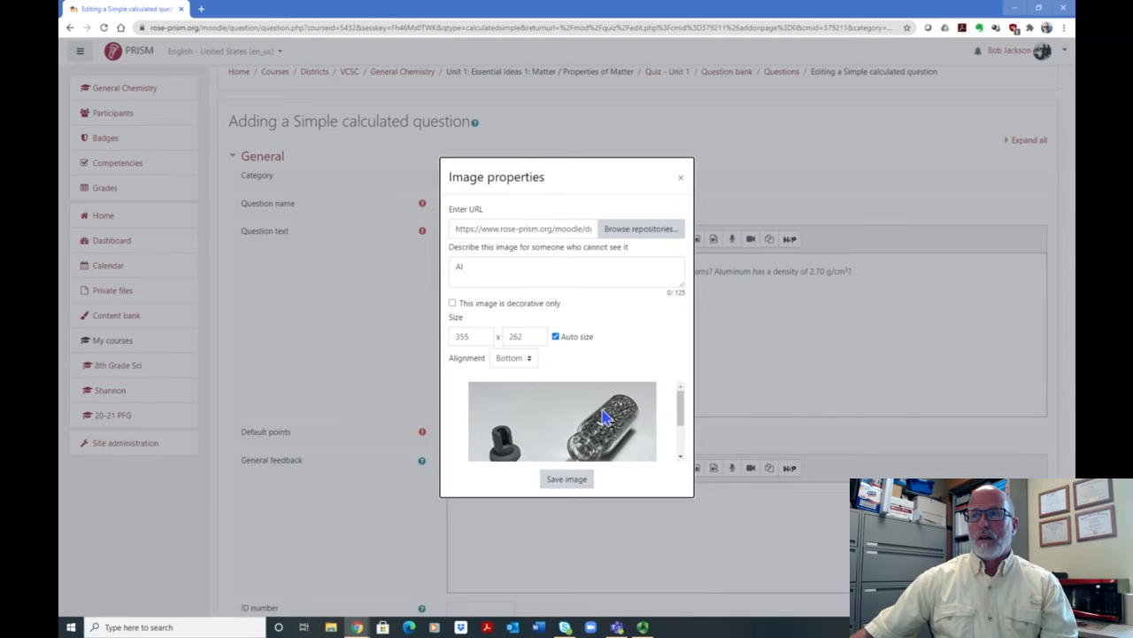
{"action": "left_click", "coordinate": [573, 479]}
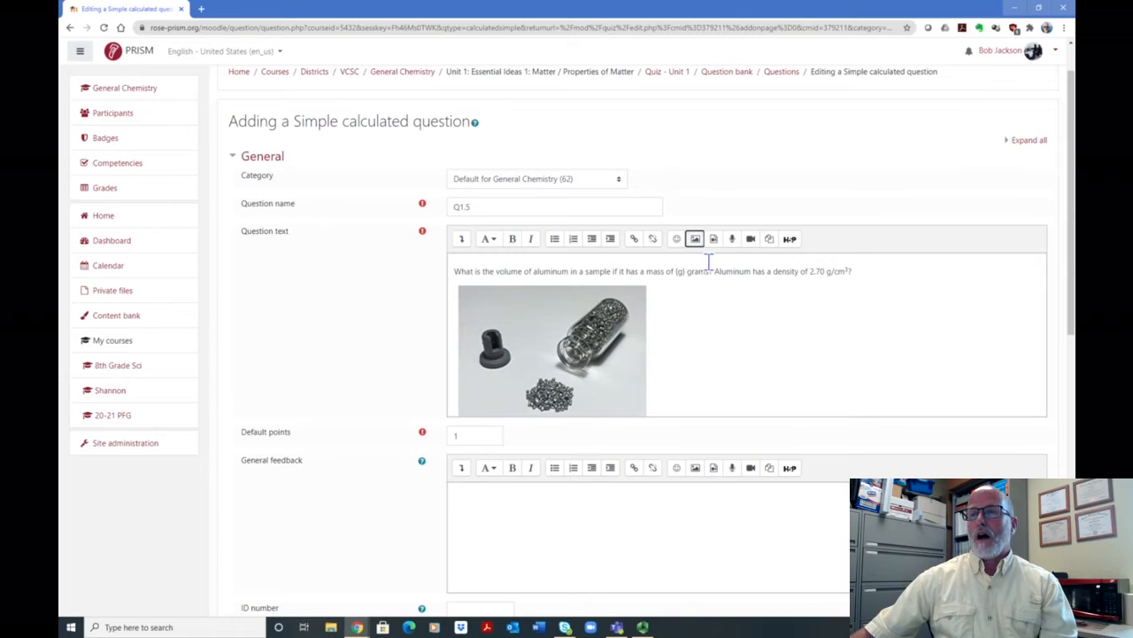
- Examine the General feedback editor and its emoji picker, leaving the feedback empty
{"action": "left_click_drag", "start_coordinate": [1069, 107], "coordinate": [1047, 235]}
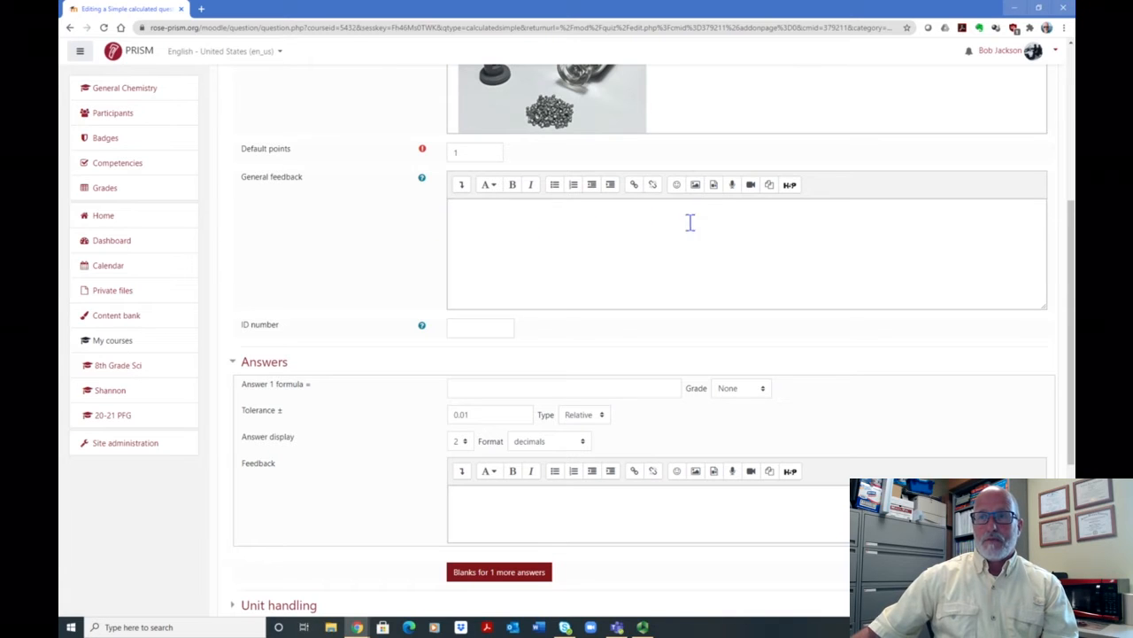
{"action": "scroll", "coordinate": [602, 240], "scroll_direction": "down", "scroll_amount": 1}
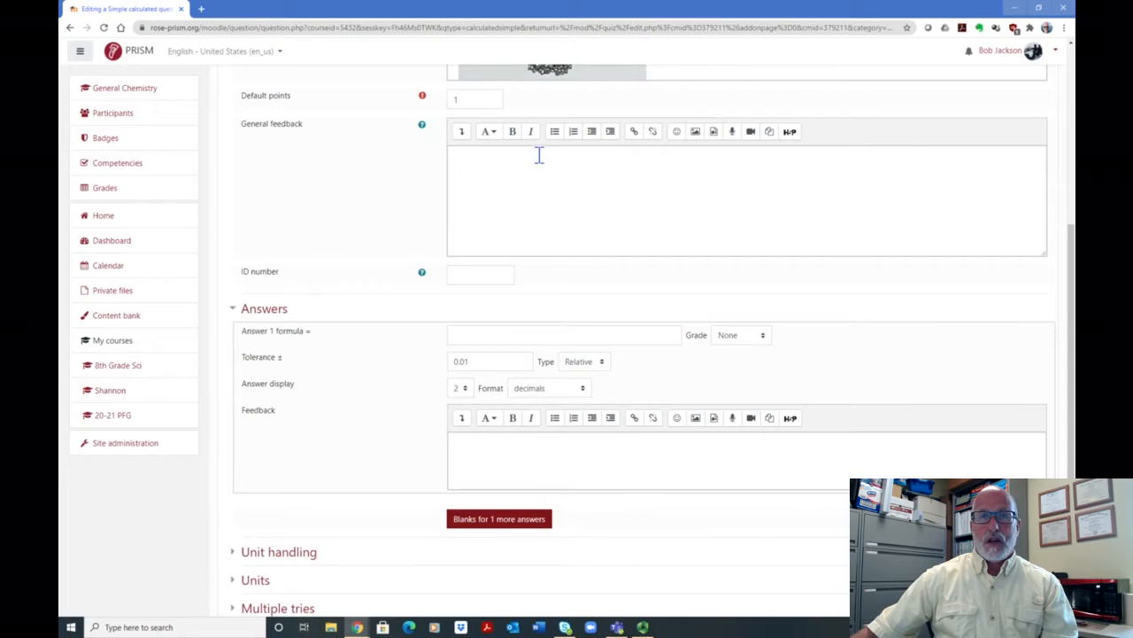
{"action": "left_click", "coordinate": [678, 135]}
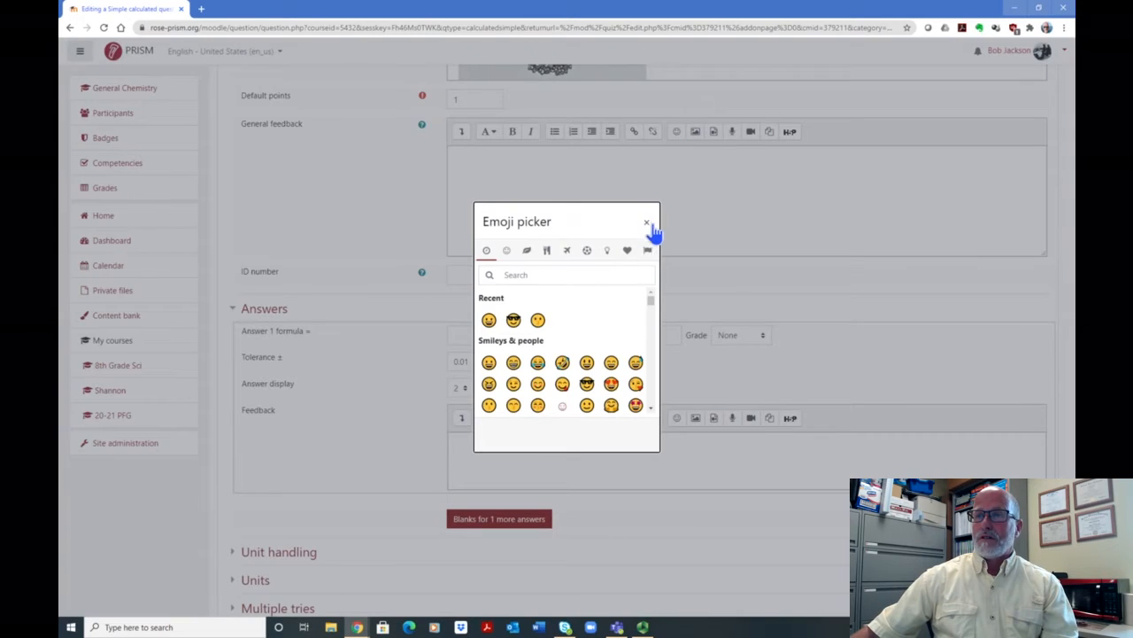
{"action": "left_click", "coordinate": [649, 223]}
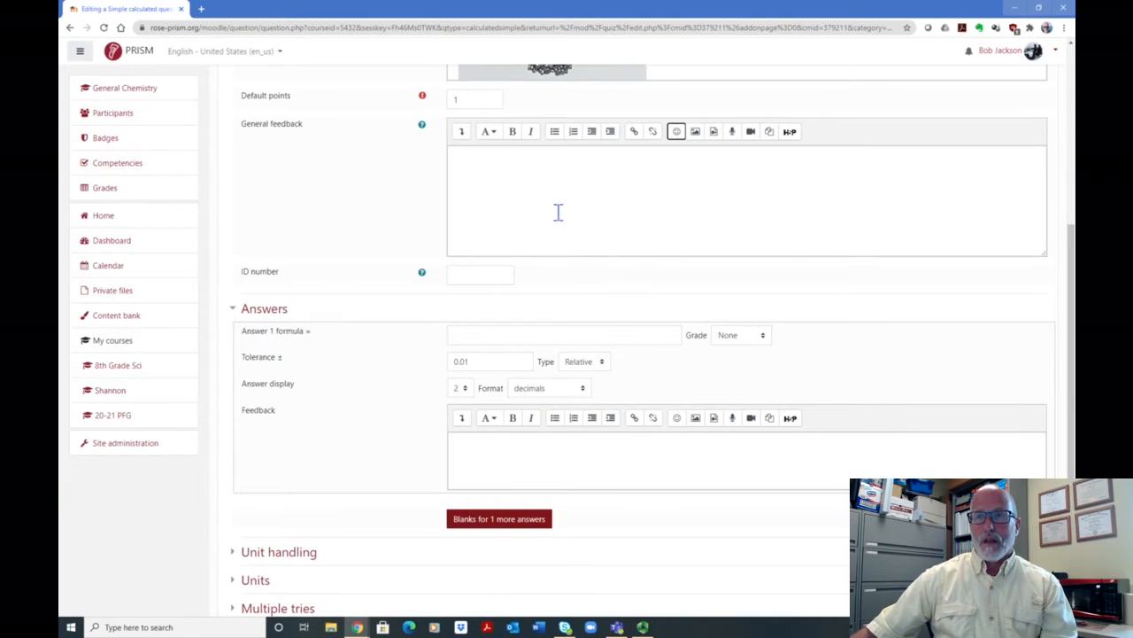
- Enter the wild card {g} from the question text at the start of the Answer 1 formula
{"action": "scroll", "coordinate": [558, 212], "scroll_direction": "down", "scroll_amount": 1}
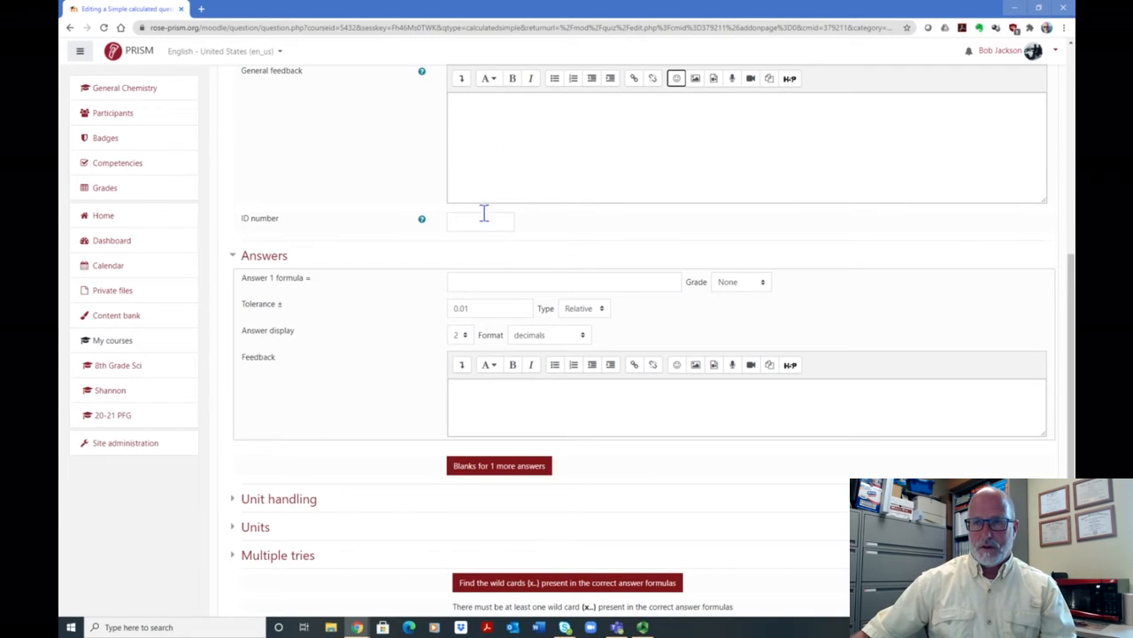
{"action": "scroll", "coordinate": [624, 222], "scroll_direction": "down", "scroll_amount": 1}
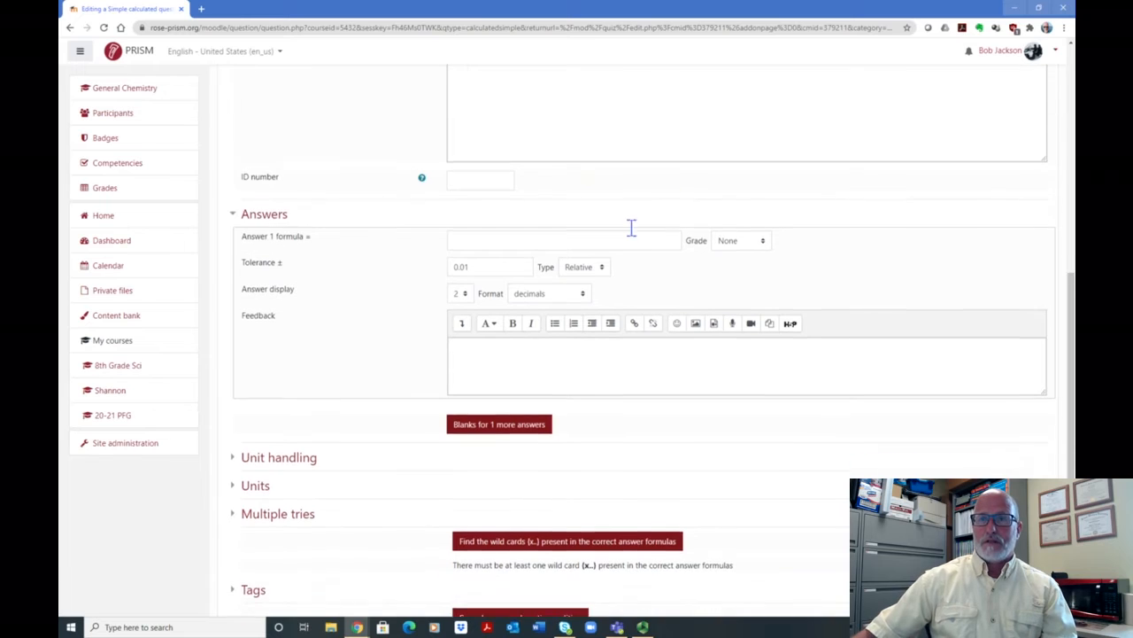
{"action": "left_click", "coordinate": [487, 230]}
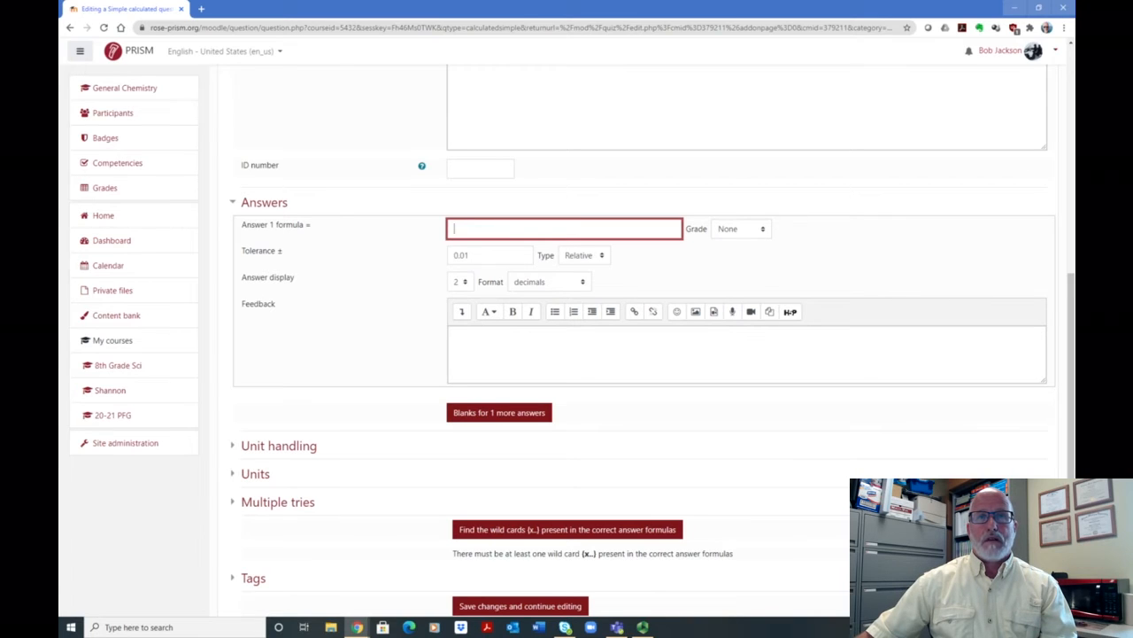
{"action": "key", "text": "alt+Tab"}
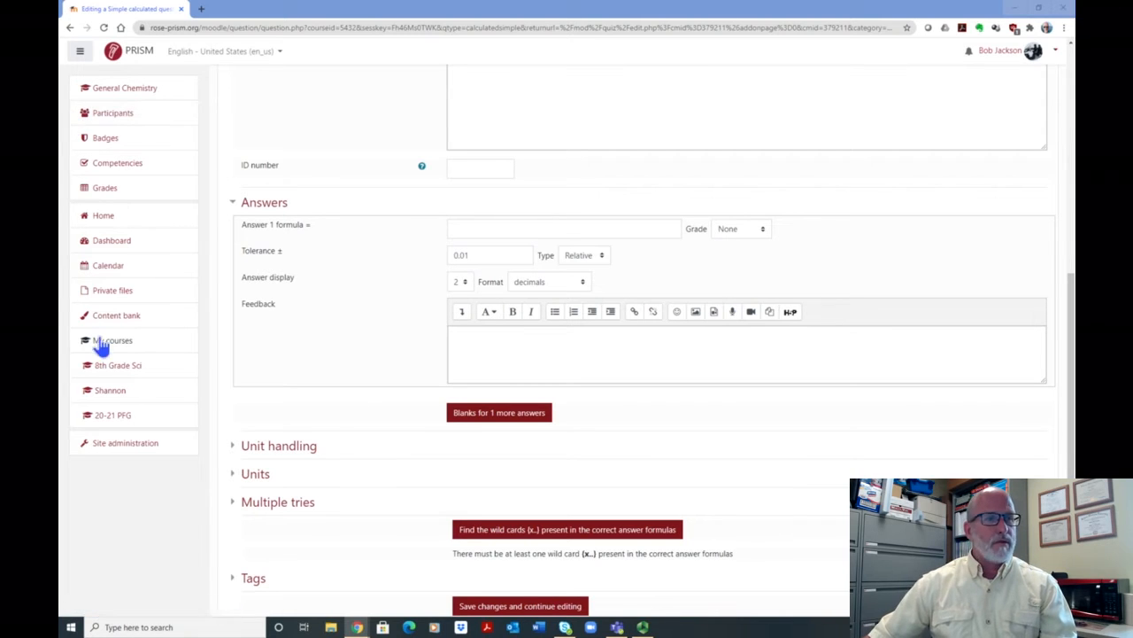
{"action": "left_click", "coordinate": [466, 228]}
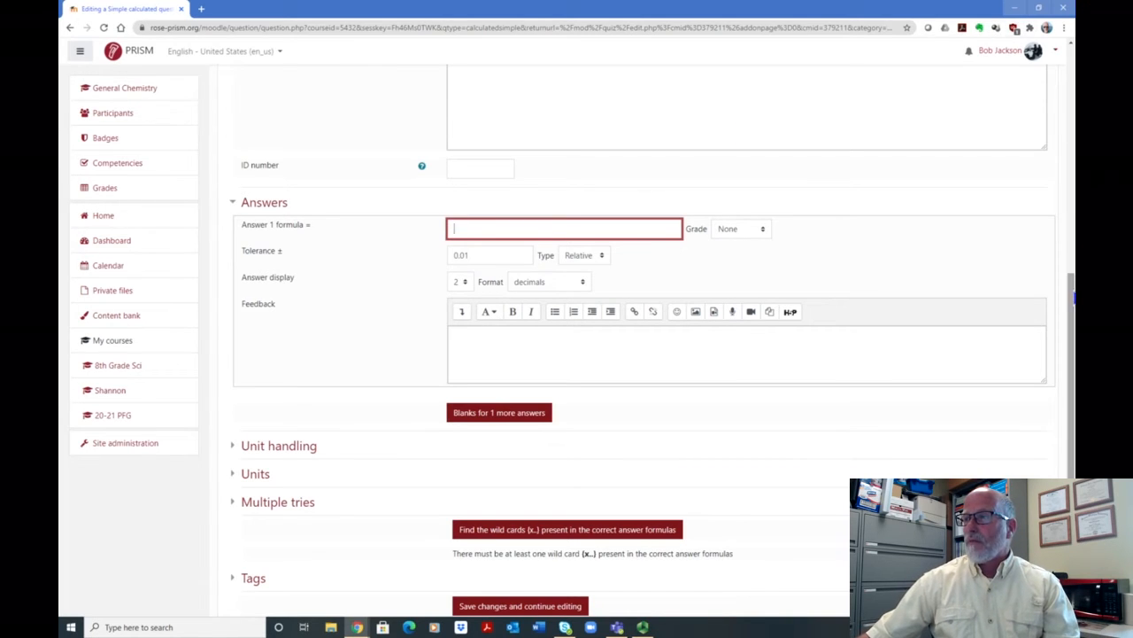
{"action": "left_click_drag", "start_coordinate": [1072, 298], "coordinate": [1072, 145]}
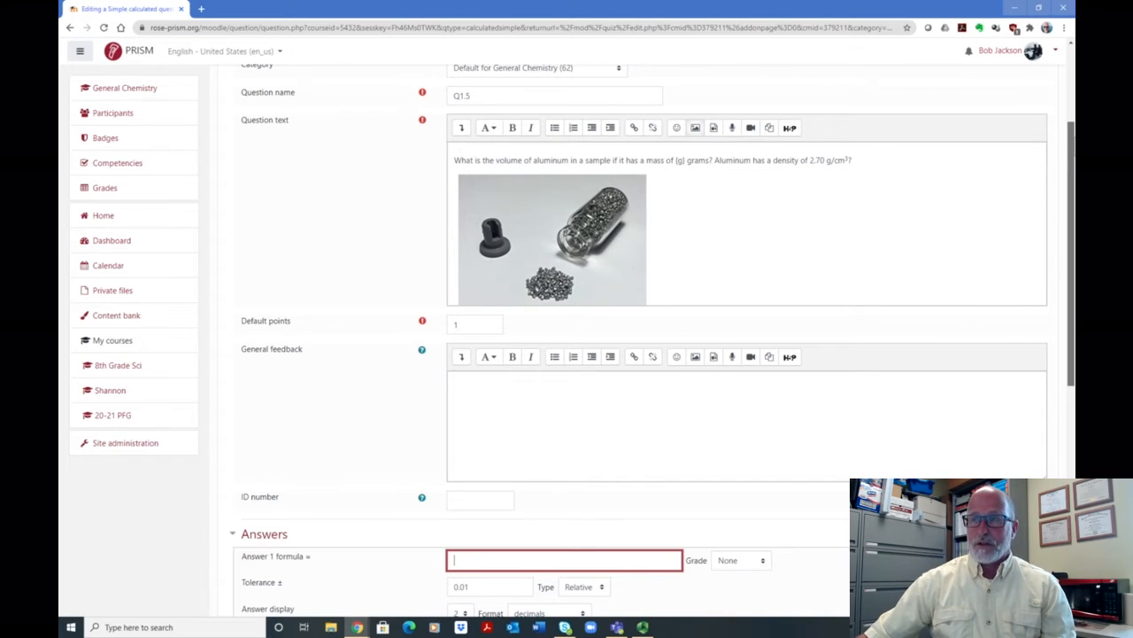
{"action": "left_click_drag", "start_coordinate": [1073, 147], "coordinate": [1068, 197]}
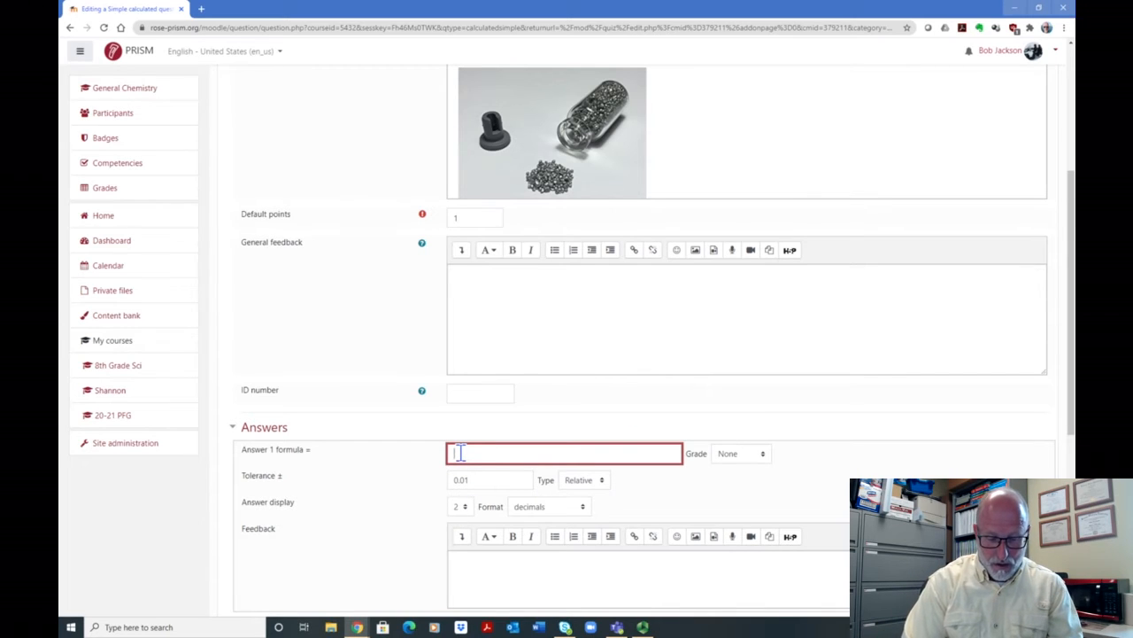
{"action": "type", "text": "{"}
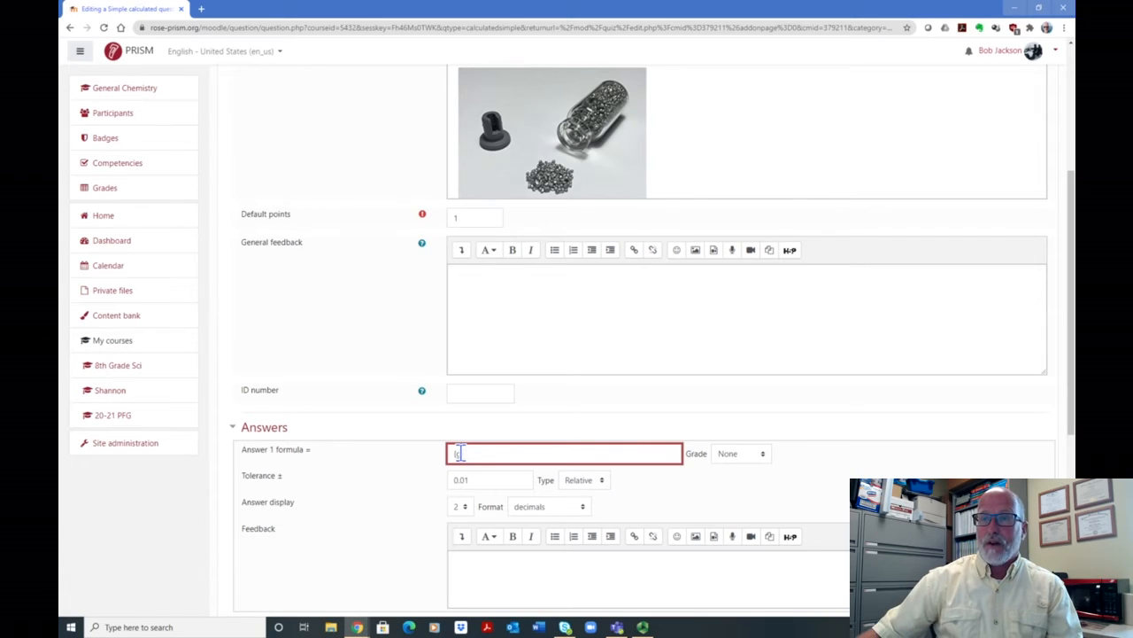
{"action": "type", "text": "g}"}
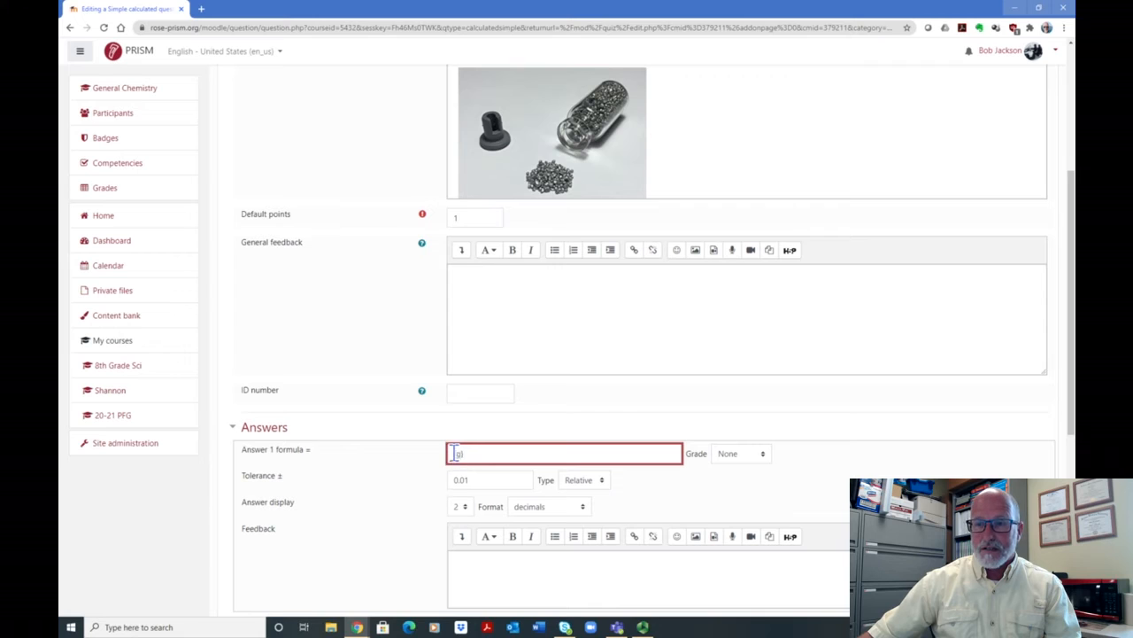
- Complete the Answer 1 formula as {g}/2.70, dividing the mass wild card by aluminum's density
{"action": "scroll", "coordinate": [697, 385], "scroll_direction": "up", "scroll_amount": 3}
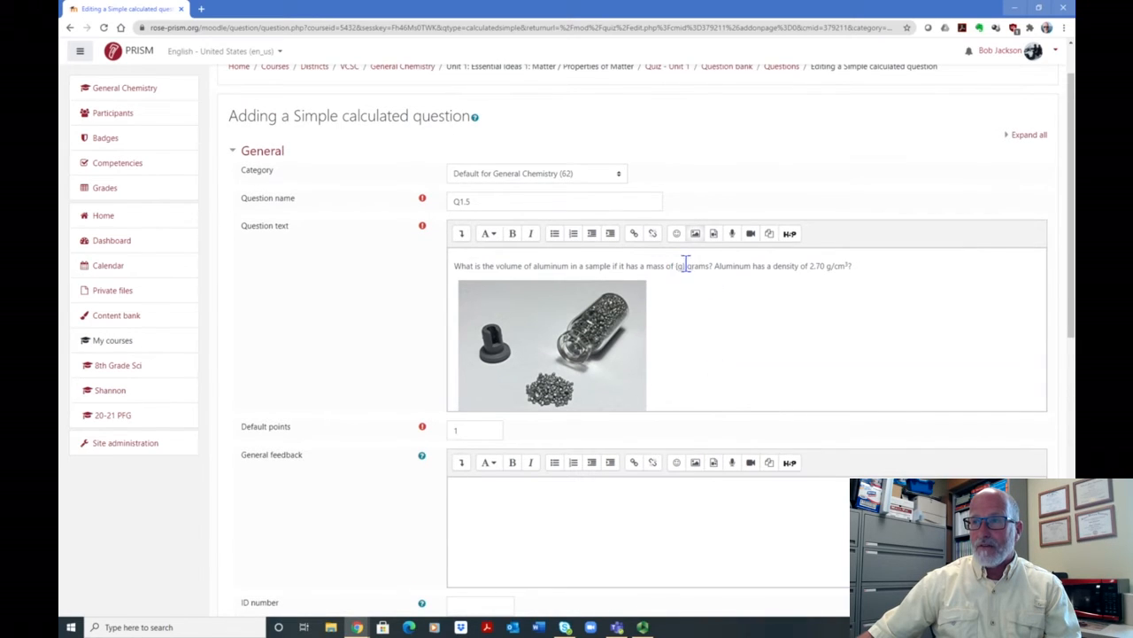
{"action": "scroll", "coordinate": [708, 405], "scroll_direction": "down", "scroll_amount": 3}
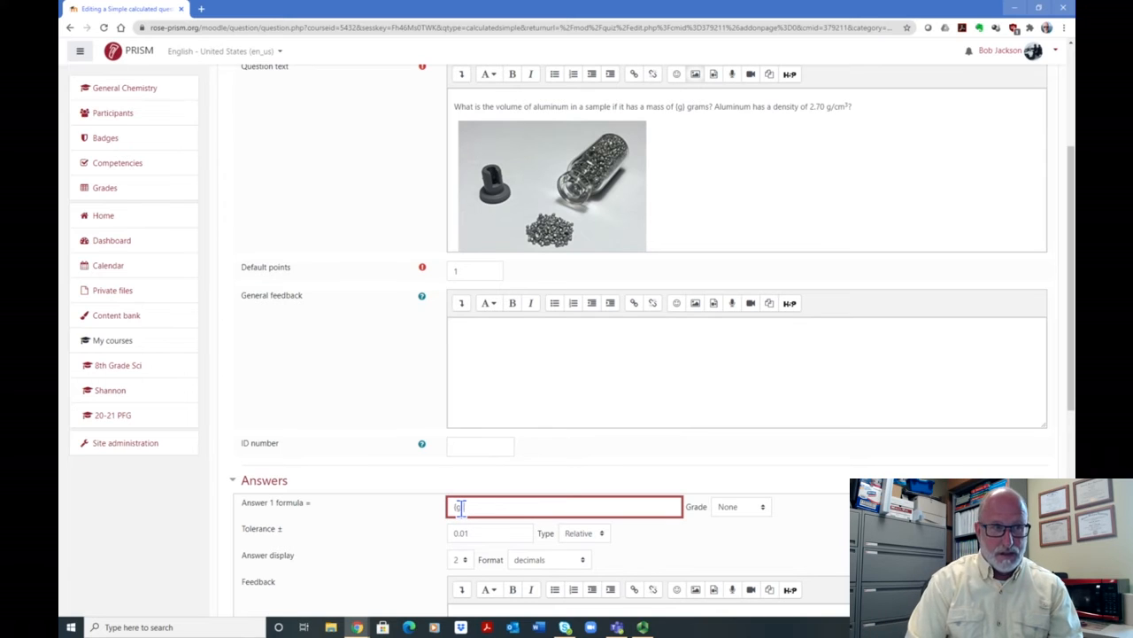
{"action": "type", "text": "/2."}
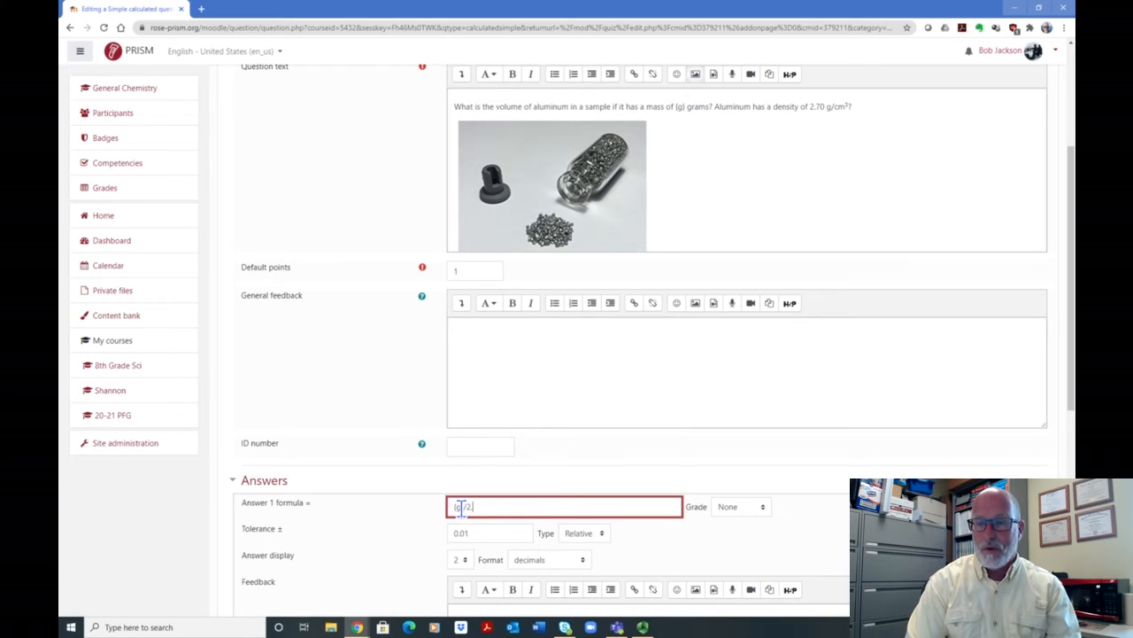
{"action": "type", "text": "70"}
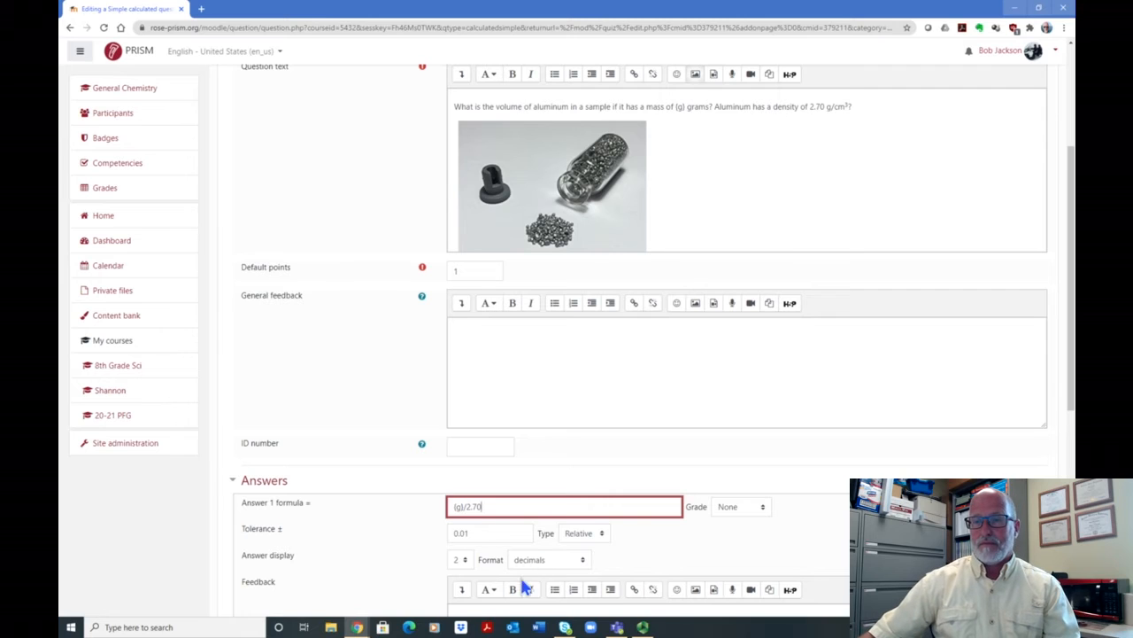
- Set the Answer 1 grade to 100% and its tolerance to 0.05
{"action": "left_click", "coordinate": [767, 507]}
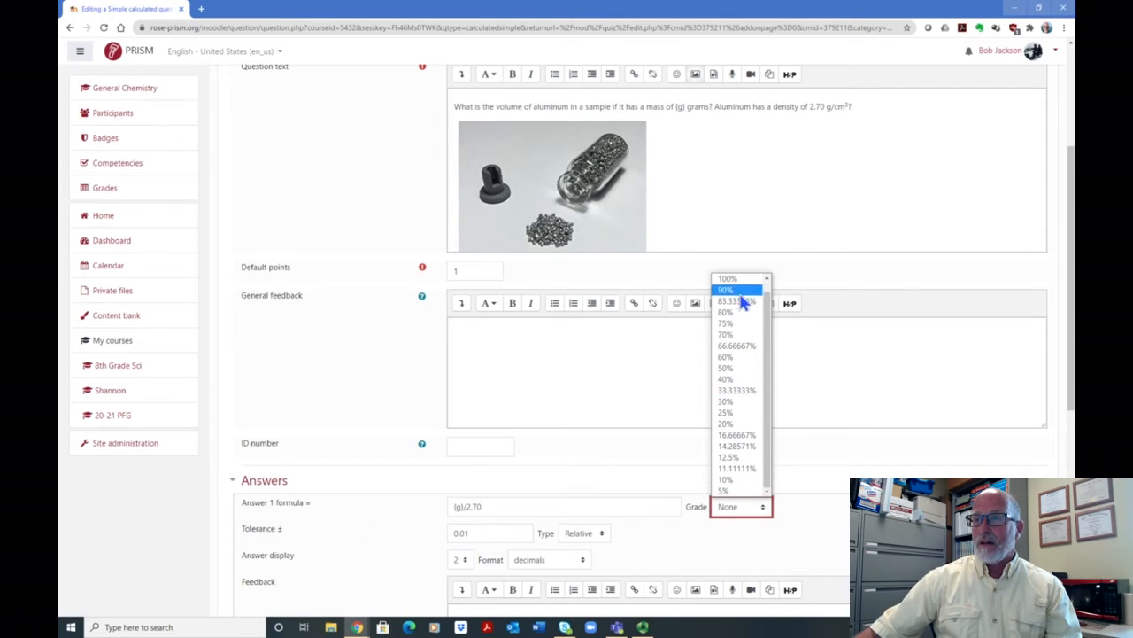
{"action": "left_click", "coordinate": [731, 279]}
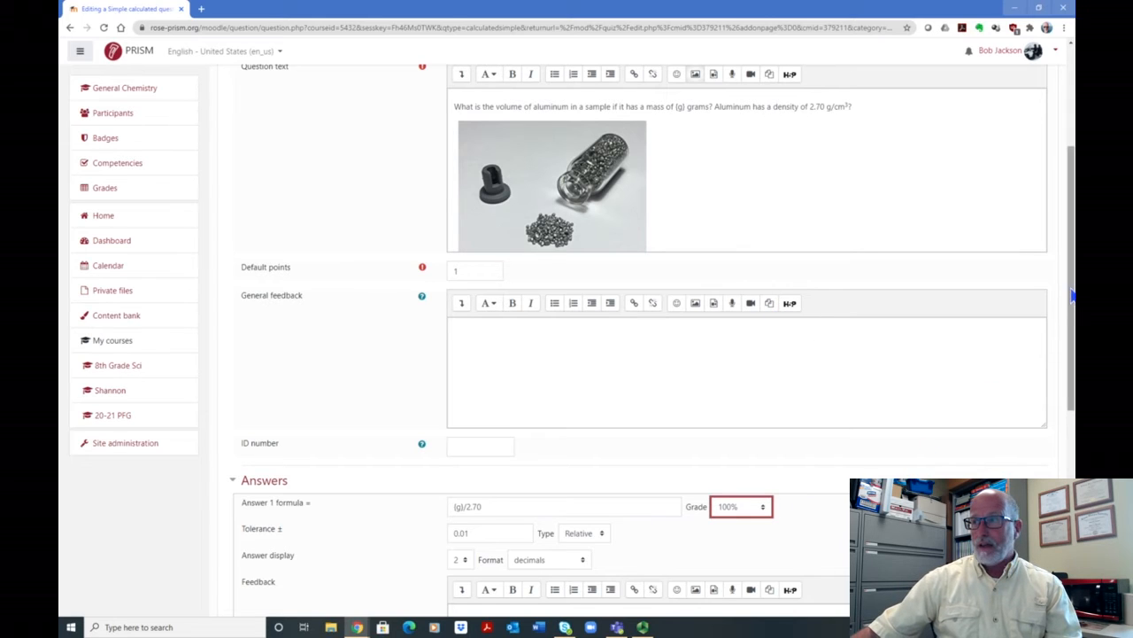
{"action": "left_click_drag", "start_coordinate": [1073, 288], "coordinate": [1072, 357]}
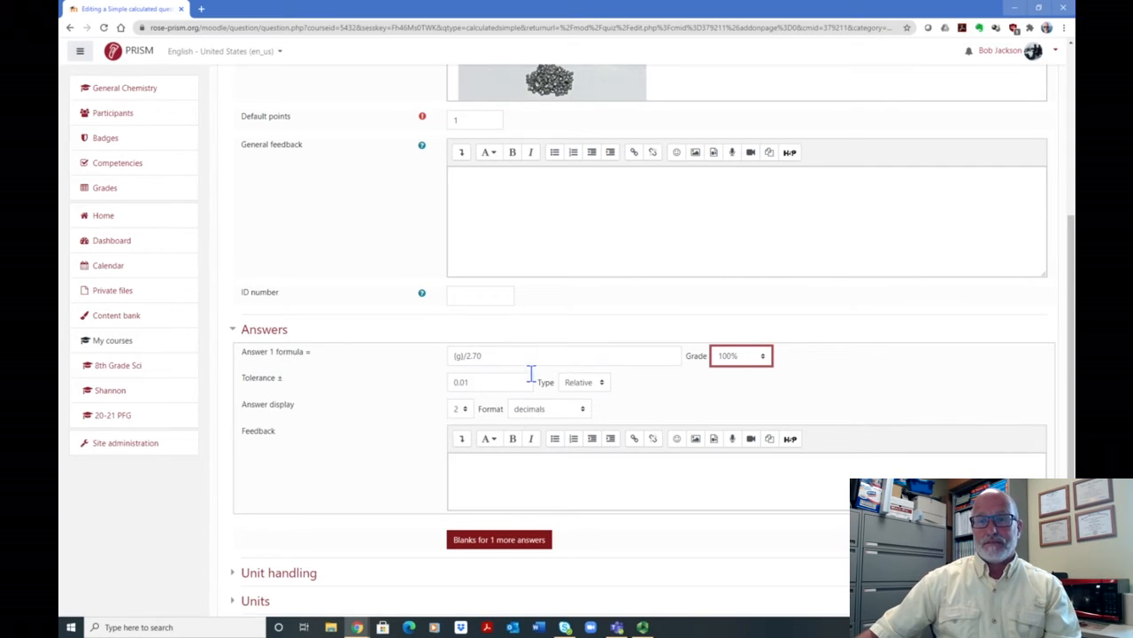
{"action": "scroll", "coordinate": [488, 385], "scroll_direction": "down", "scroll_amount": 1}
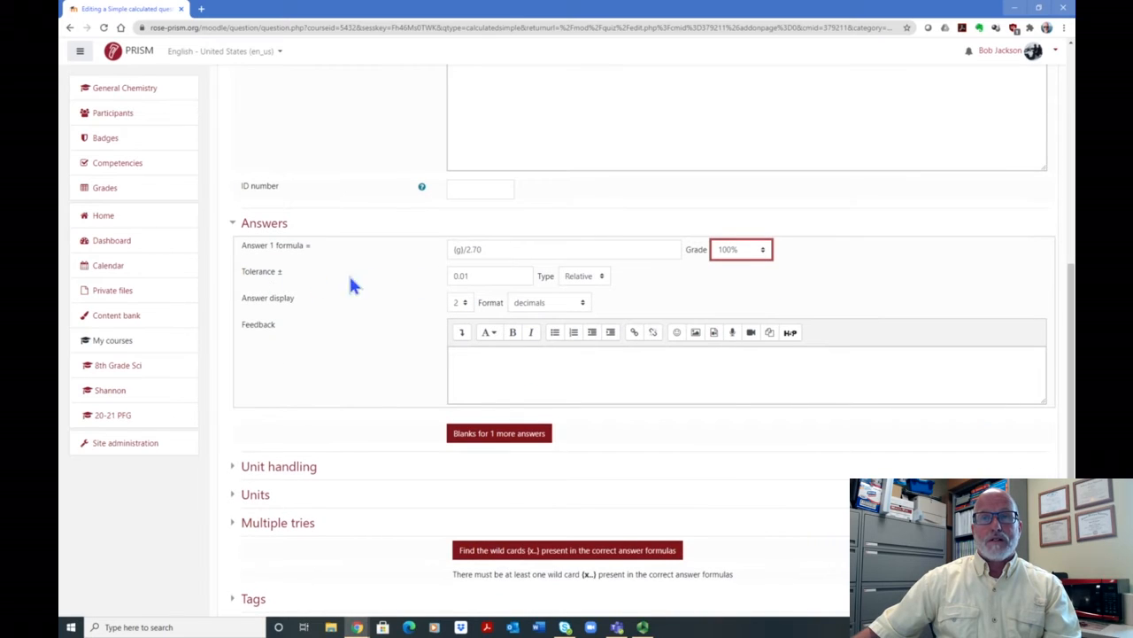
{"action": "left_click", "coordinate": [485, 276]}
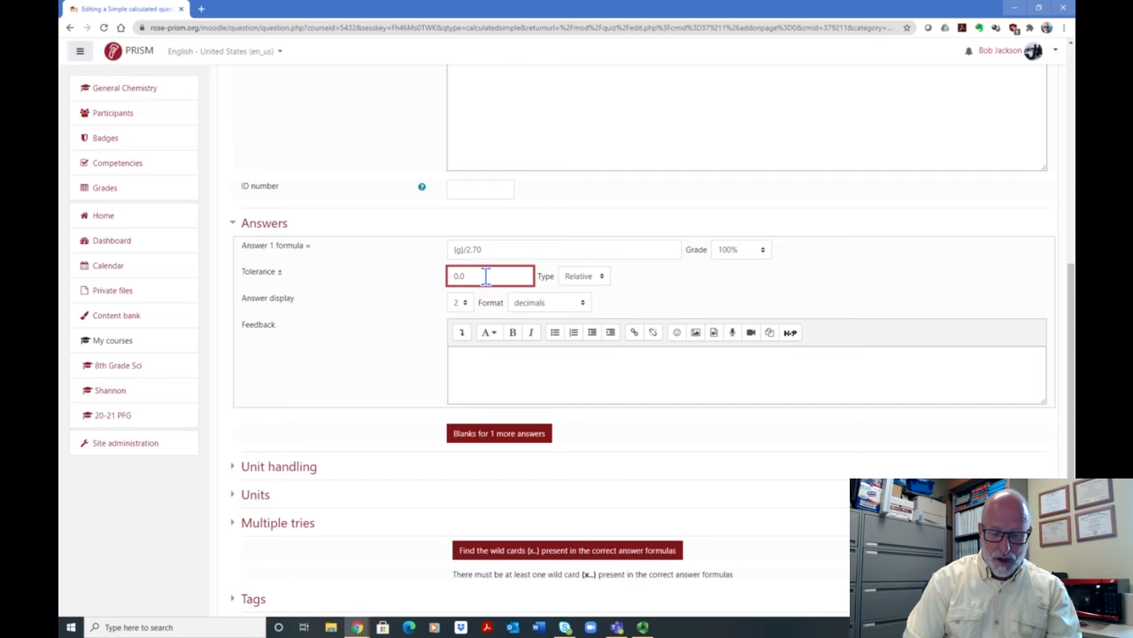
{"action": "type", "text": "5"}
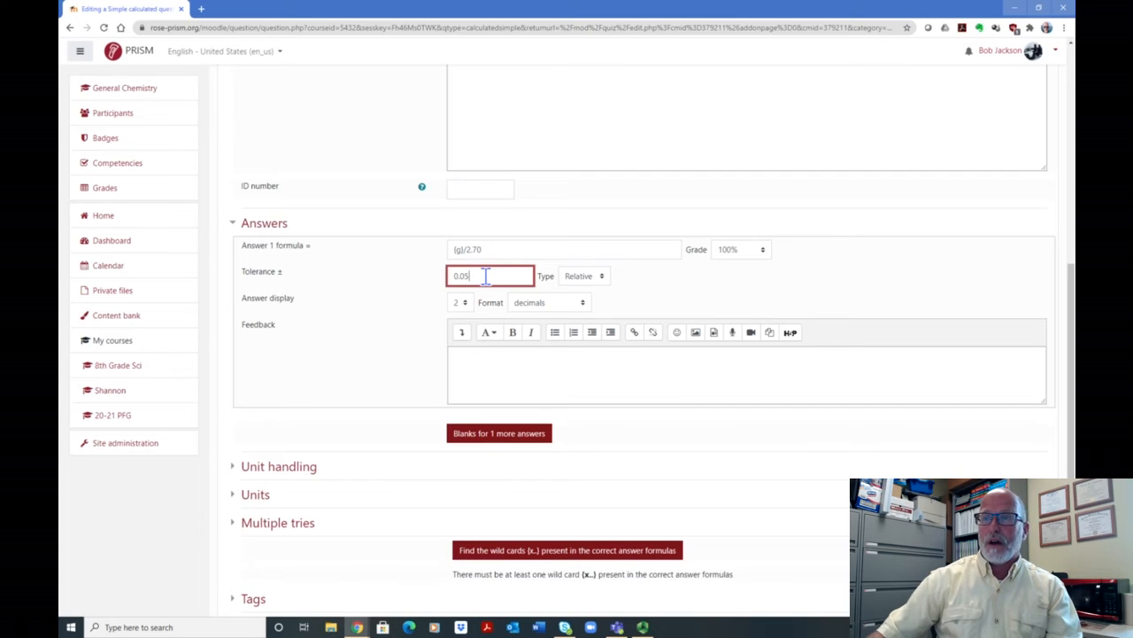
- Set the tolerance type to Nominal after comparing it with Relative, and keep the answer display format as decimals
{"action": "left_click", "coordinate": [604, 278]}
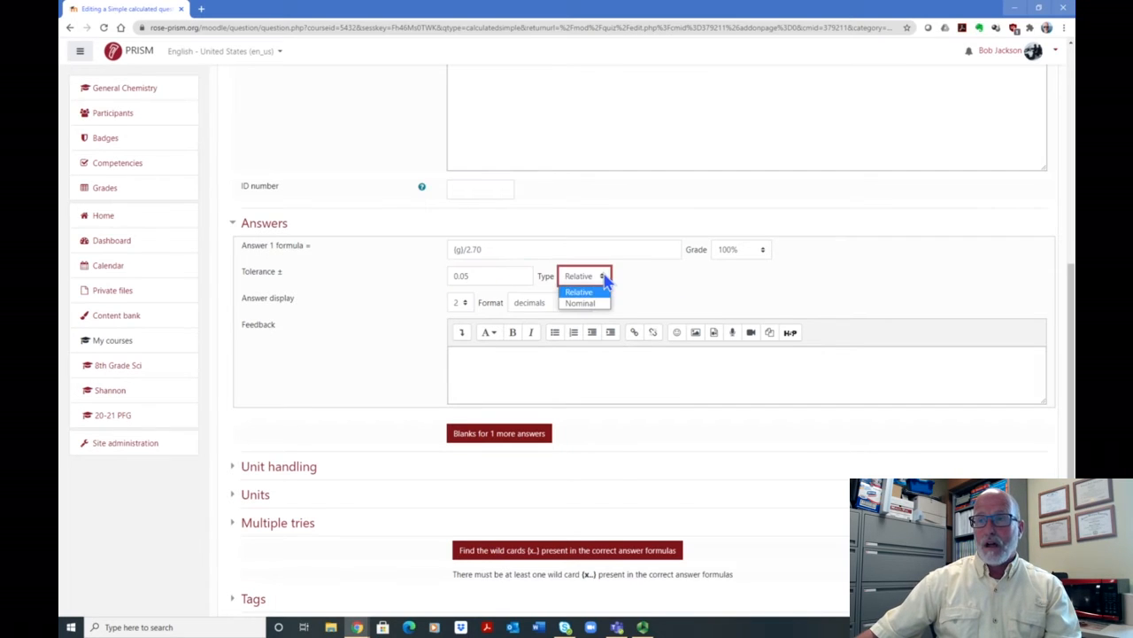
{"action": "left_click", "coordinate": [599, 304]}
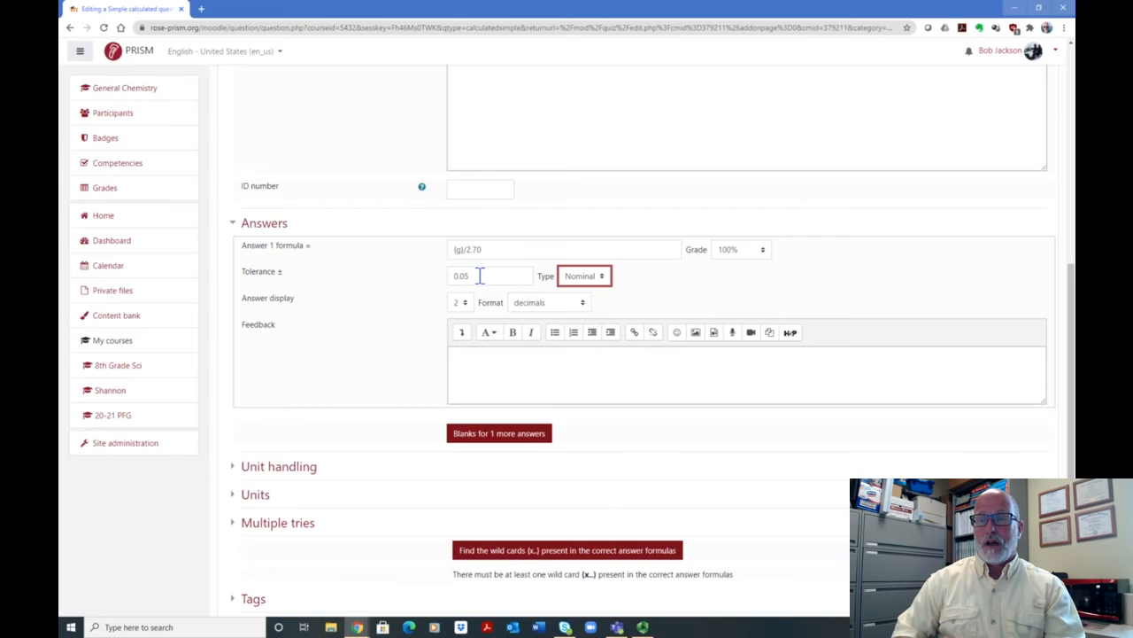
{"action": "left_click", "coordinate": [603, 278]}
{"action": "left_click", "coordinate": [598, 291]}
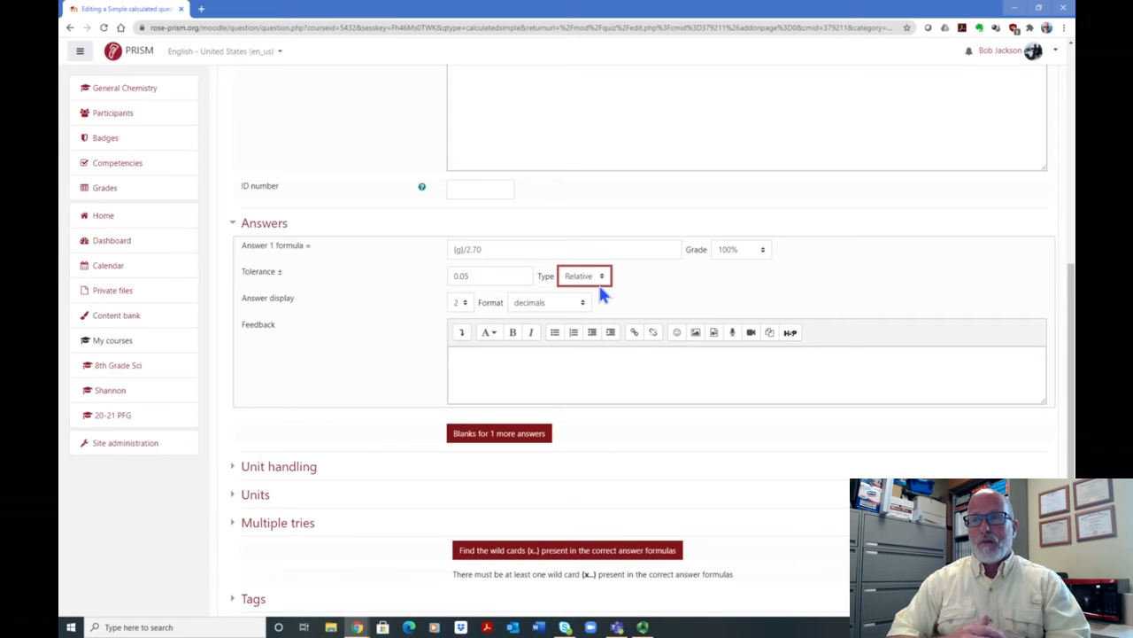
{"action": "left_click", "coordinate": [601, 278]}
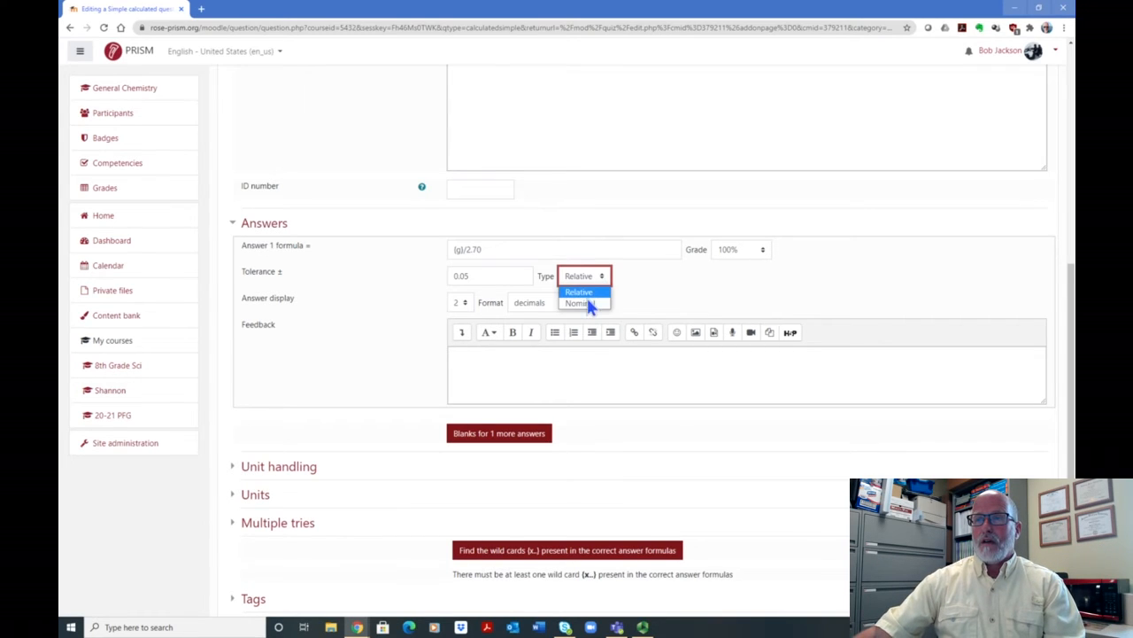
{"action": "left_click", "coordinate": [591, 303]}
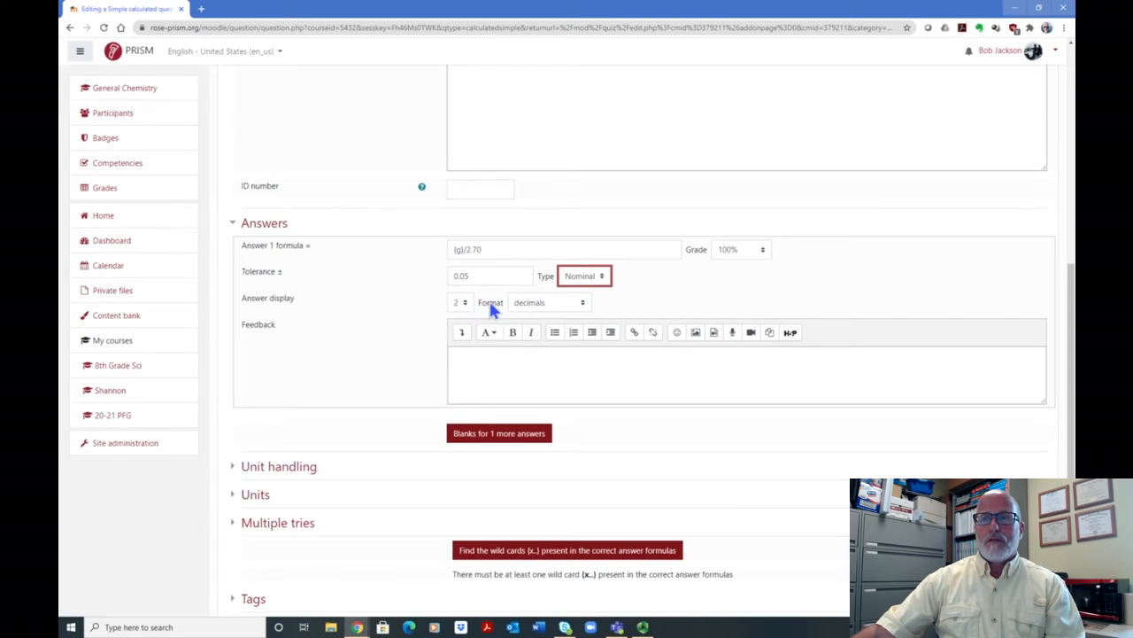
{"action": "left_click", "coordinate": [584, 304]}
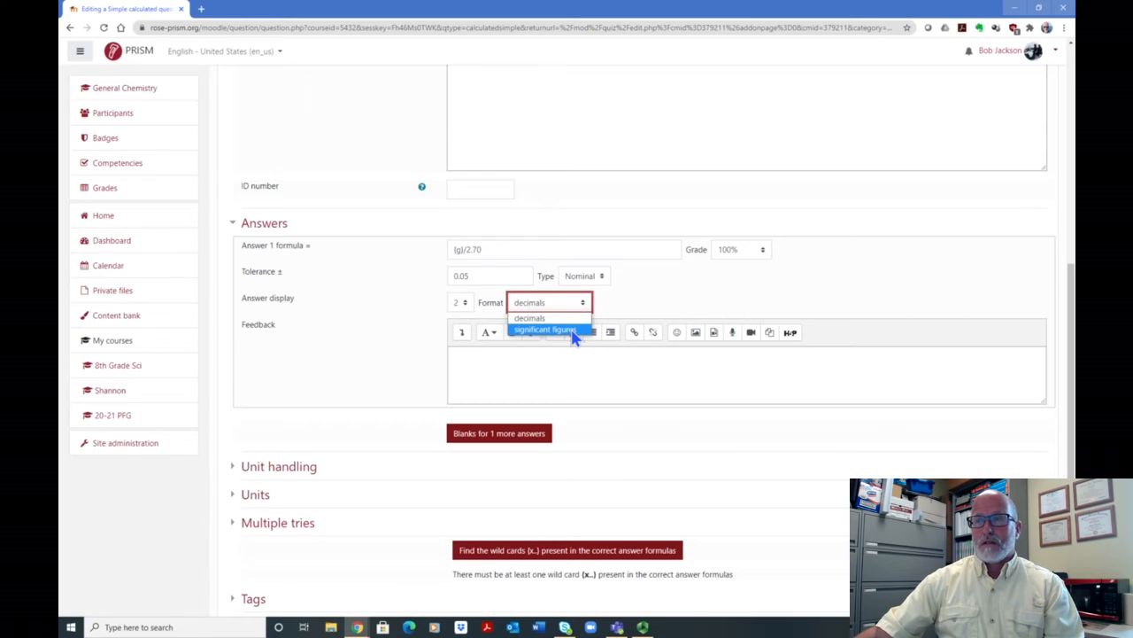
{"action": "left_click", "coordinate": [623, 301]}
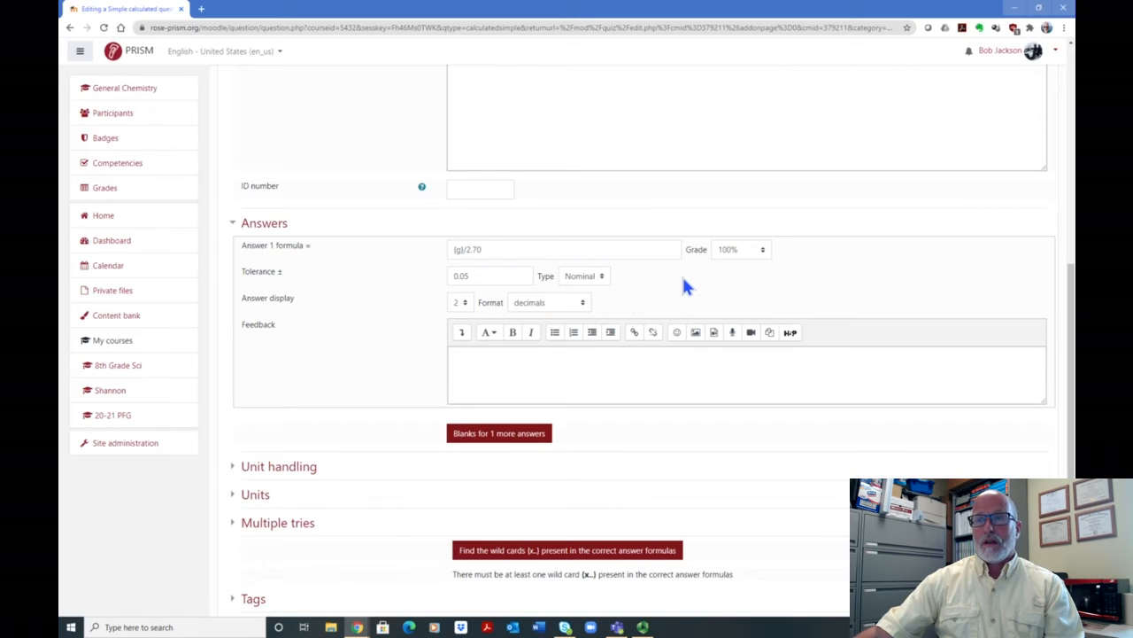
- Expand the Unit handling section and require that the unit must be given and will be graded
{"action": "scroll", "coordinate": [676, 304], "scroll_direction": "down", "scroll_amount": 1}
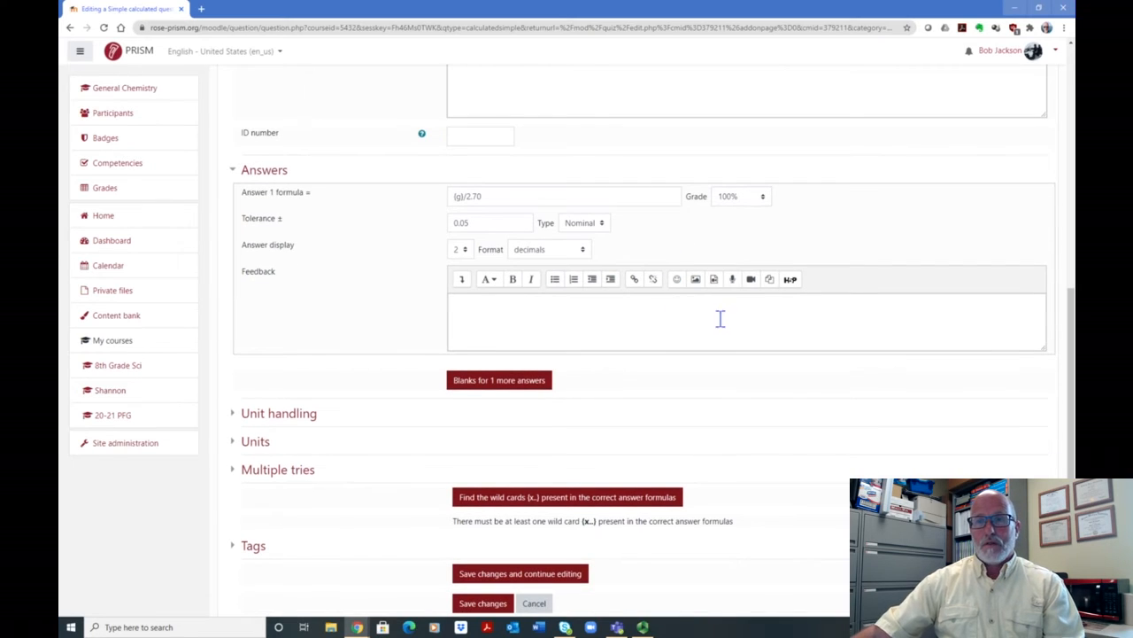
{"action": "scroll", "coordinate": [726, 307], "scroll_direction": "down", "scroll_amount": 2}
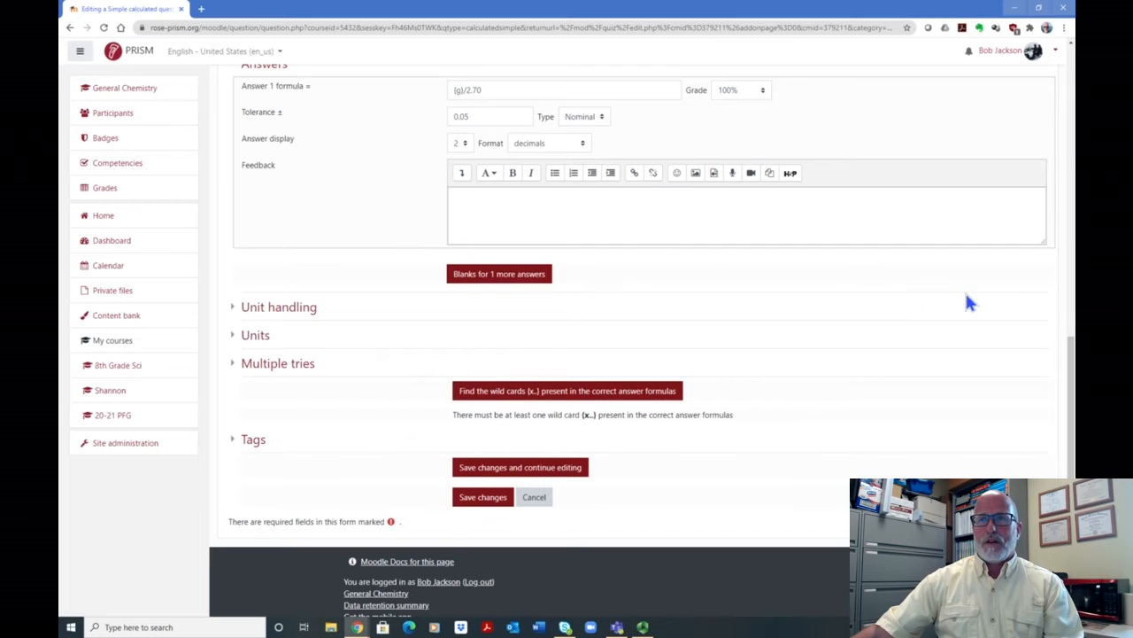
{"action": "scroll", "coordinate": [375, 286], "scroll_direction": "down", "scroll_amount": 1}
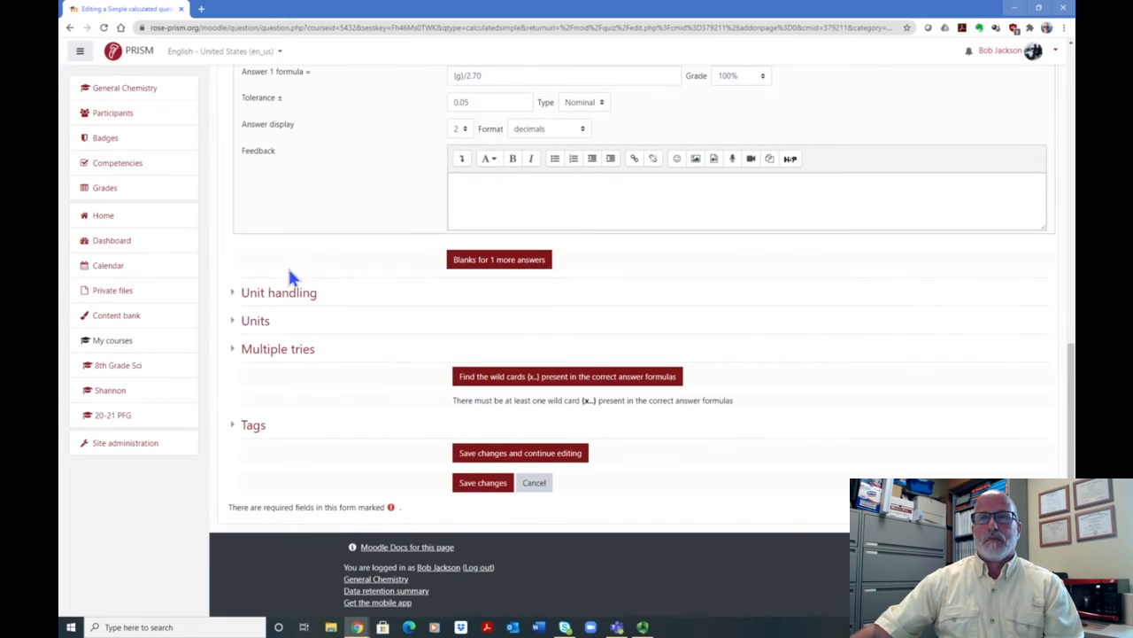
{"action": "left_click", "coordinate": [455, 181]}
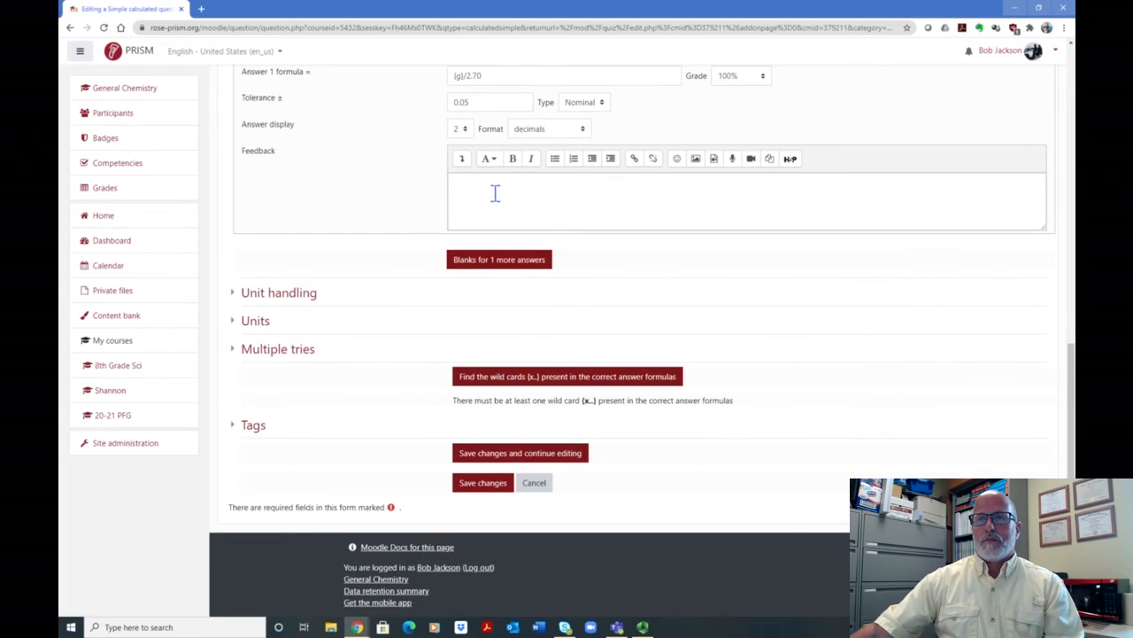
{"action": "left_click", "coordinate": [292, 294]}
{"action": "scroll", "coordinate": [775, 321], "scroll_direction": "down", "scroll_amount": 1}
{"action": "scroll", "coordinate": [776, 321], "scroll_direction": "down", "scroll_amount": 1}
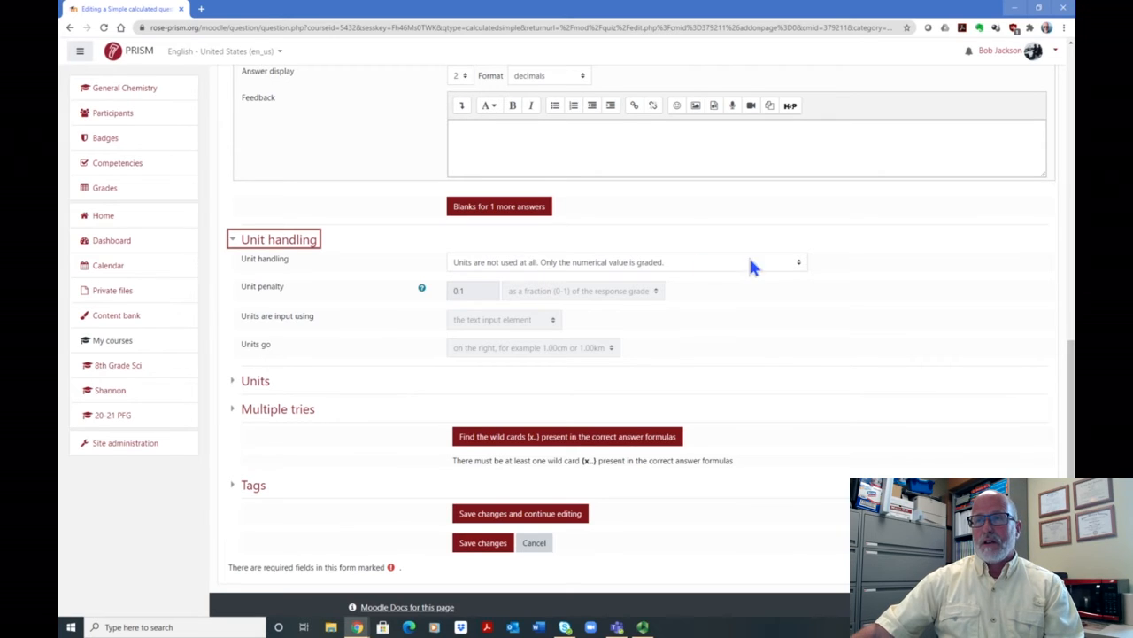
{"action": "left_click", "coordinate": [798, 265]}
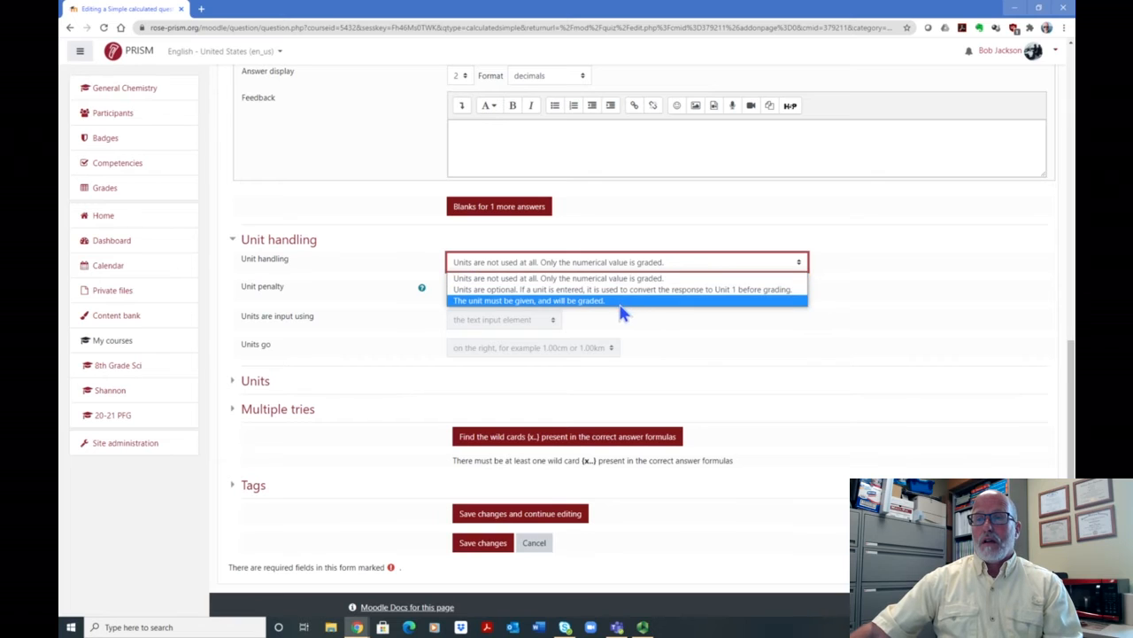
{"action": "left_click", "coordinate": [578, 302]}
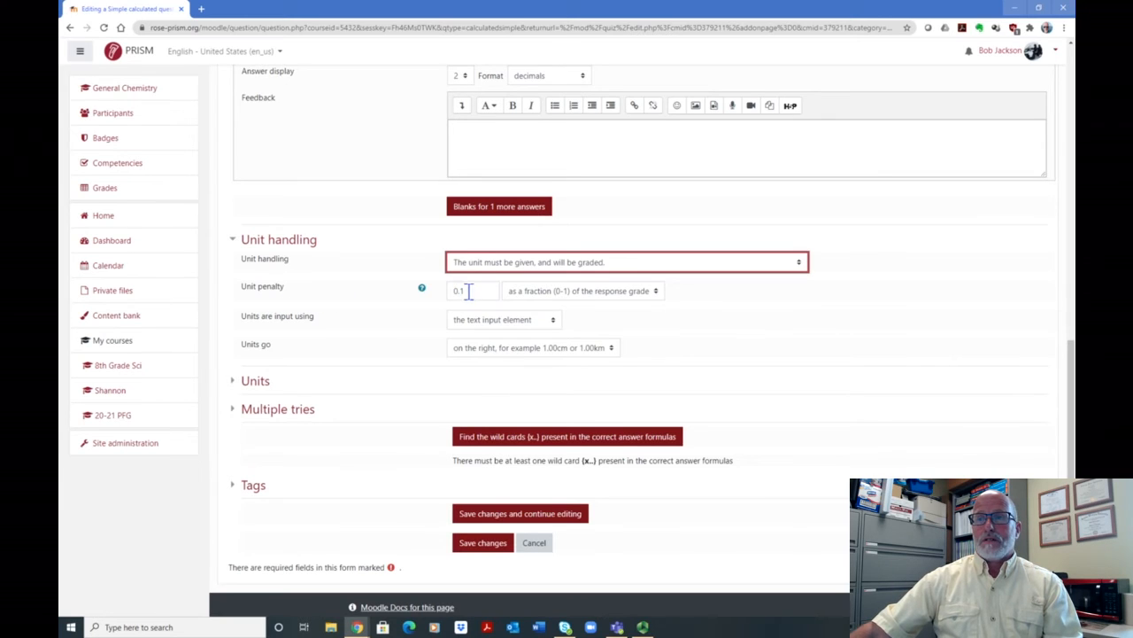
- Examine the unit penalty's grade-basis options and its help text
{"action": "left_click", "coordinate": [658, 297]}
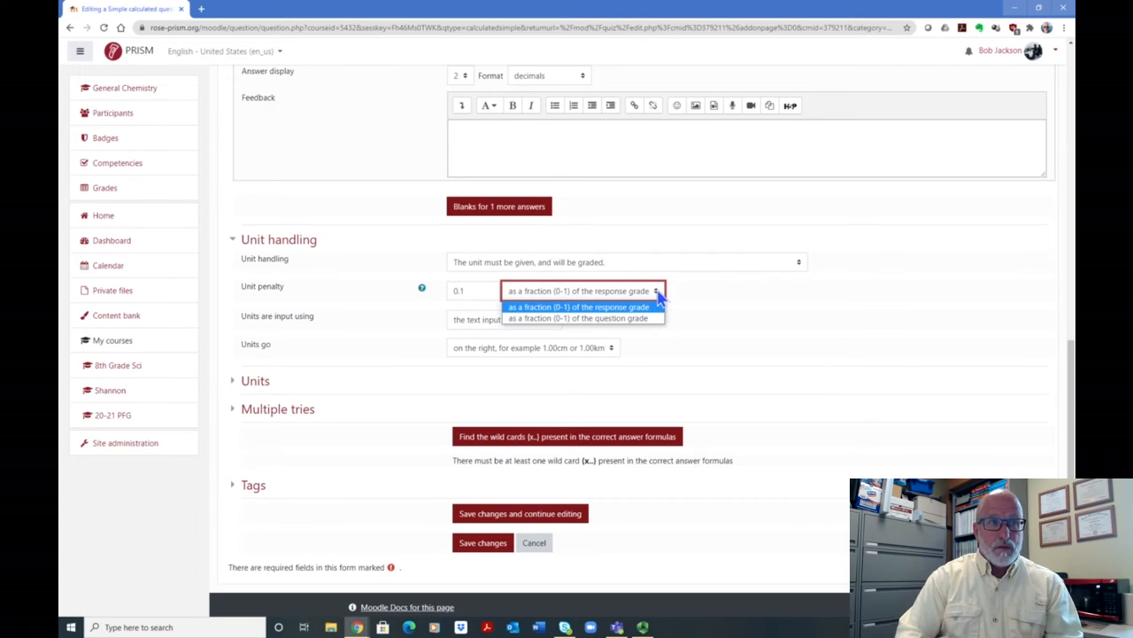
{"action": "left_click", "coordinate": [464, 290]}
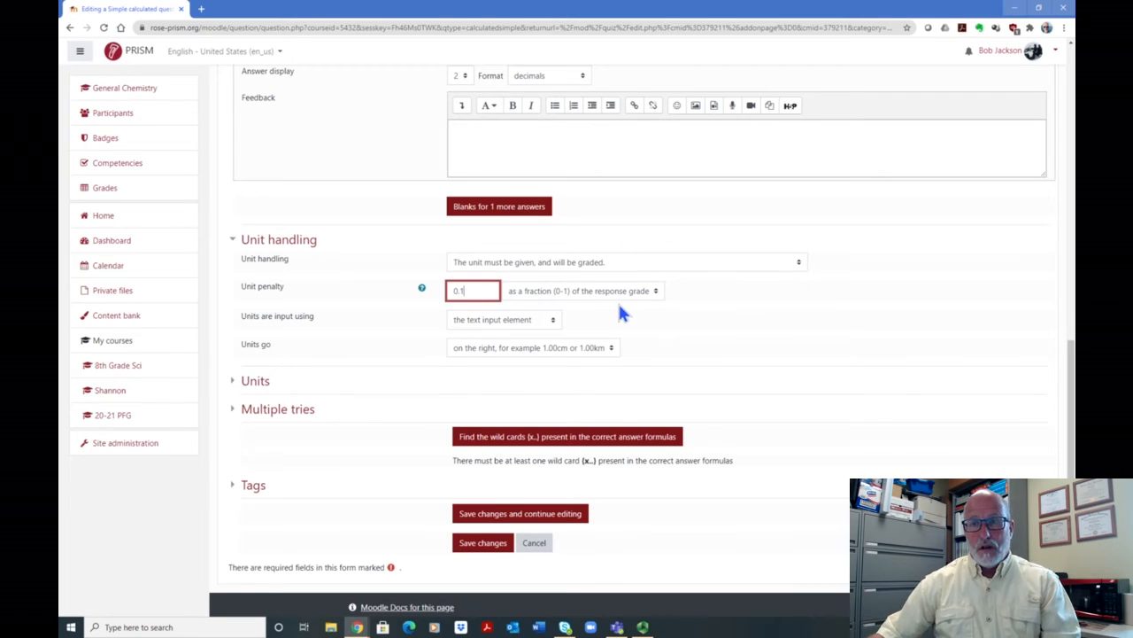
{"action": "left_click", "coordinate": [423, 292]}
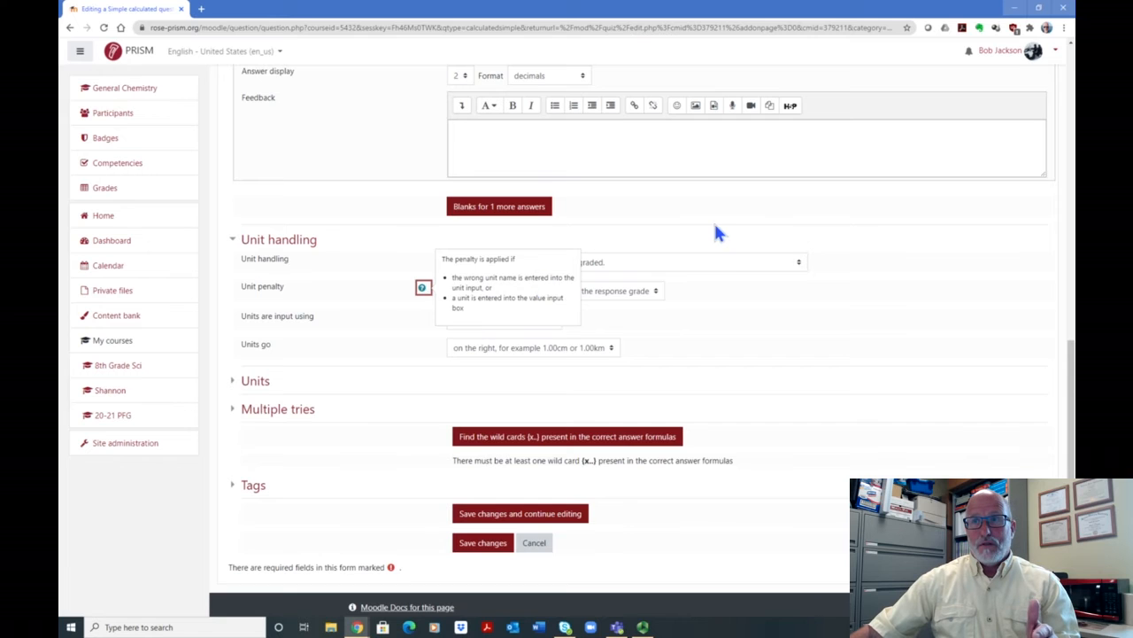
- Set the question's default points to 5
{"action": "scroll", "coordinate": [713, 221], "scroll_direction": "up", "scroll_amount": 2}
{"action": "scroll", "coordinate": [653, 270], "scroll_direction": "up", "scroll_amount": 3}
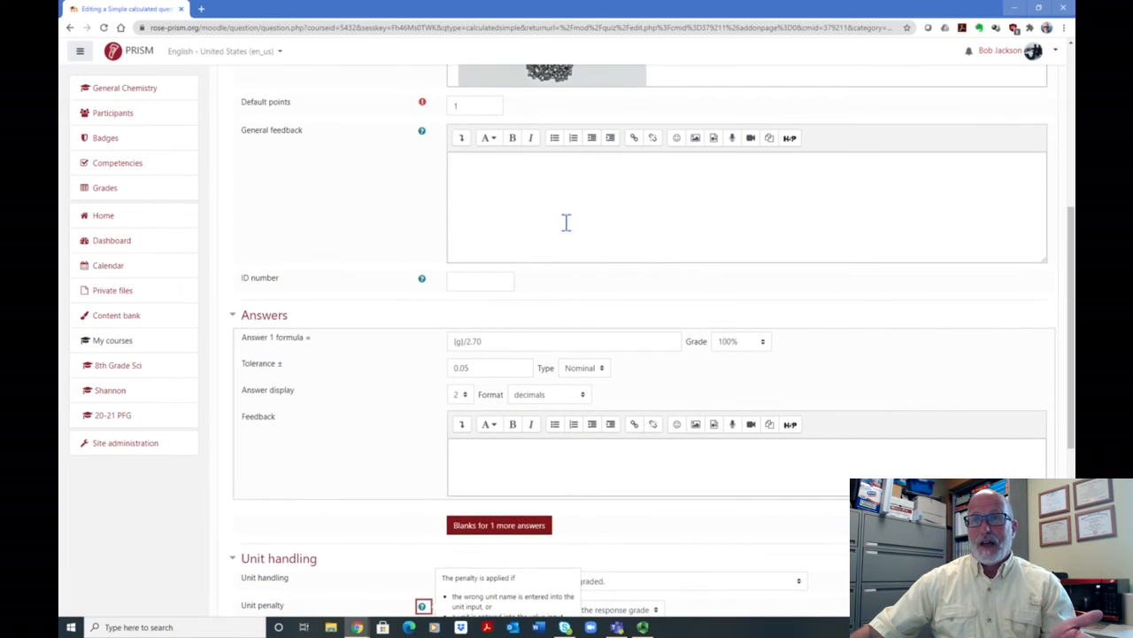
{"action": "scroll", "coordinate": [526, 176], "scroll_direction": "up", "scroll_amount": 2}
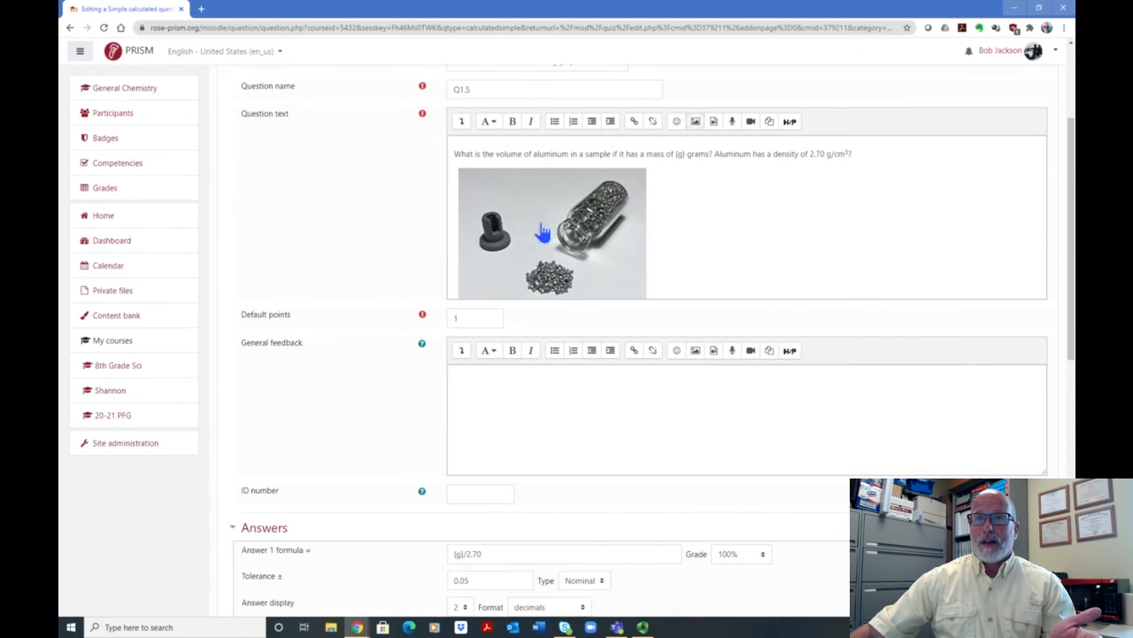
{"action": "left_click", "coordinate": [476, 317]}
{"action": "key", "text": "BackSpace"}
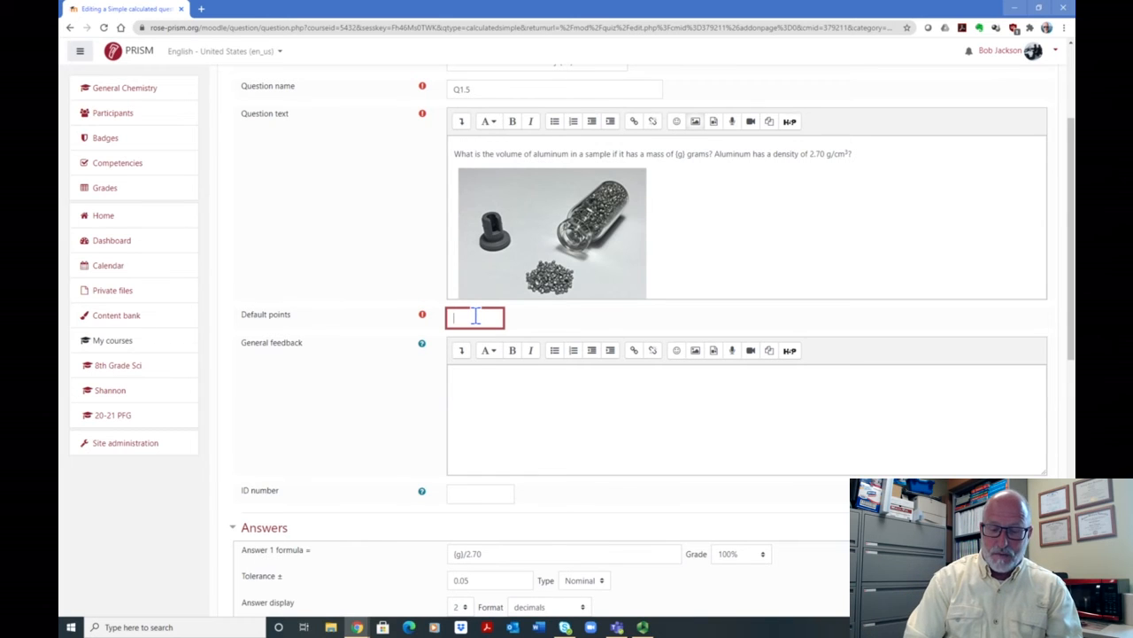
{"action": "type", "text": "5"}
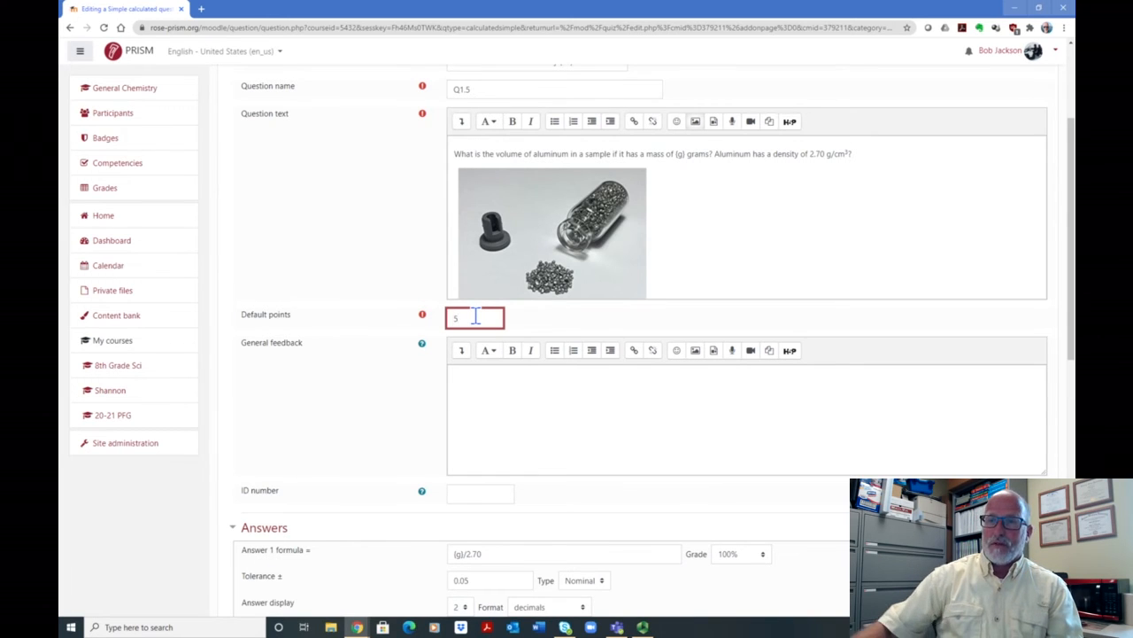
- Set the unit penalty to 1 as a fraction (0-1) of the question grade
{"action": "scroll", "coordinate": [770, 326], "scroll_direction": "down", "scroll_amount": 1}
{"action": "scroll", "coordinate": [693, 442], "scroll_direction": "down", "scroll_amount": 6}
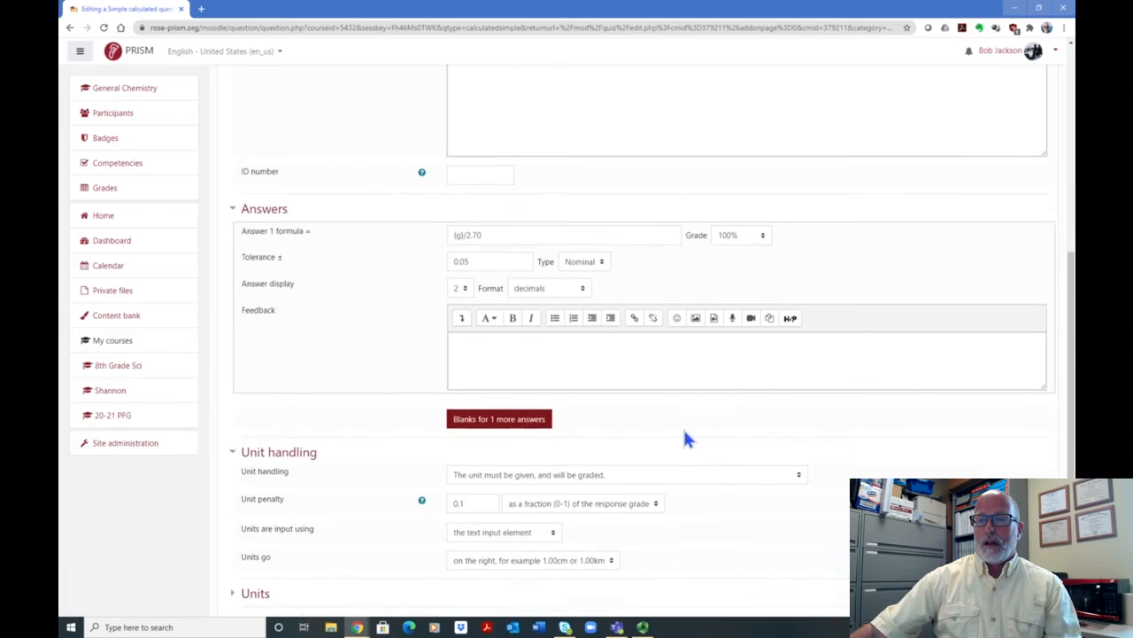
{"action": "left_click", "coordinate": [485, 291]}
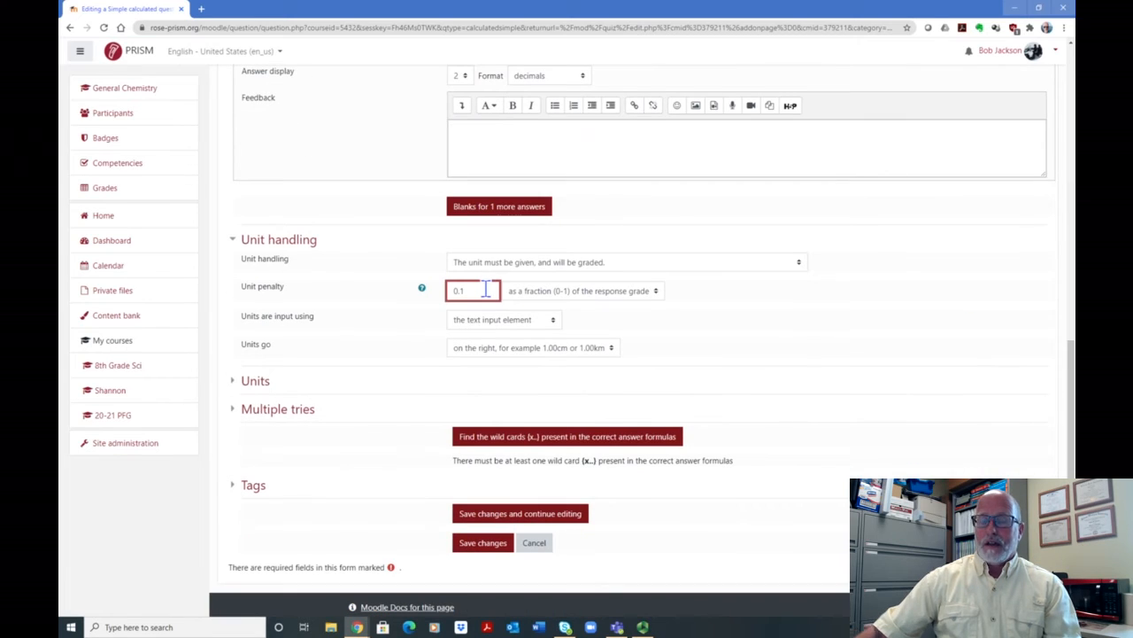
{"action": "key", "text": "BackSpace"}
{"action": "key", "text": "BackSpace"}
{"action": "type", "text": "1"}
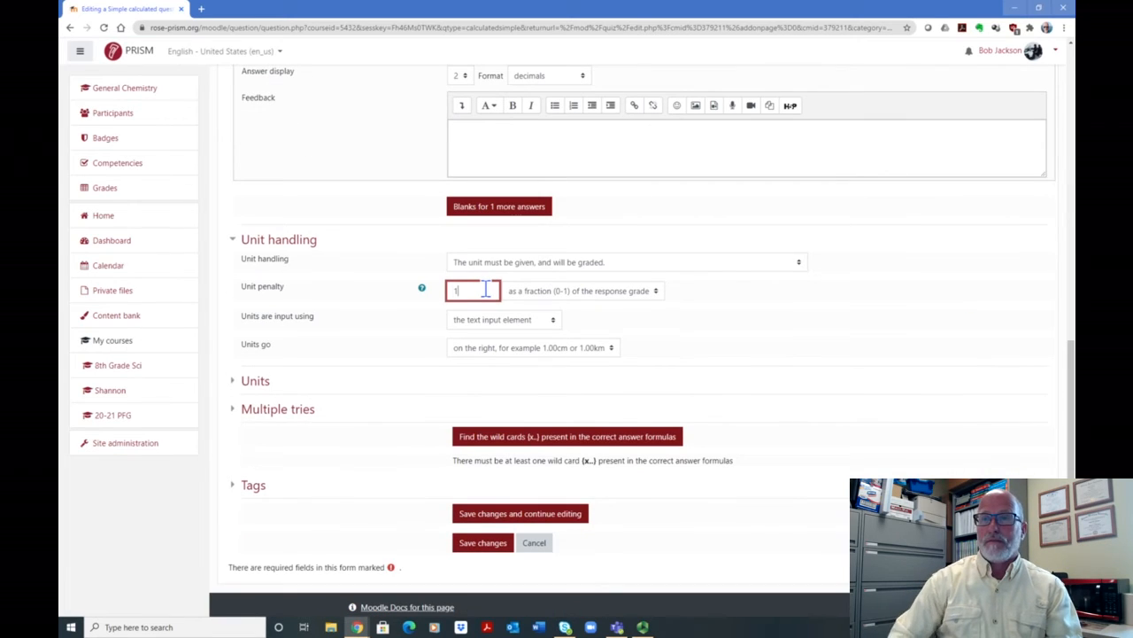
{"action": "left_click", "coordinate": [731, 281]}
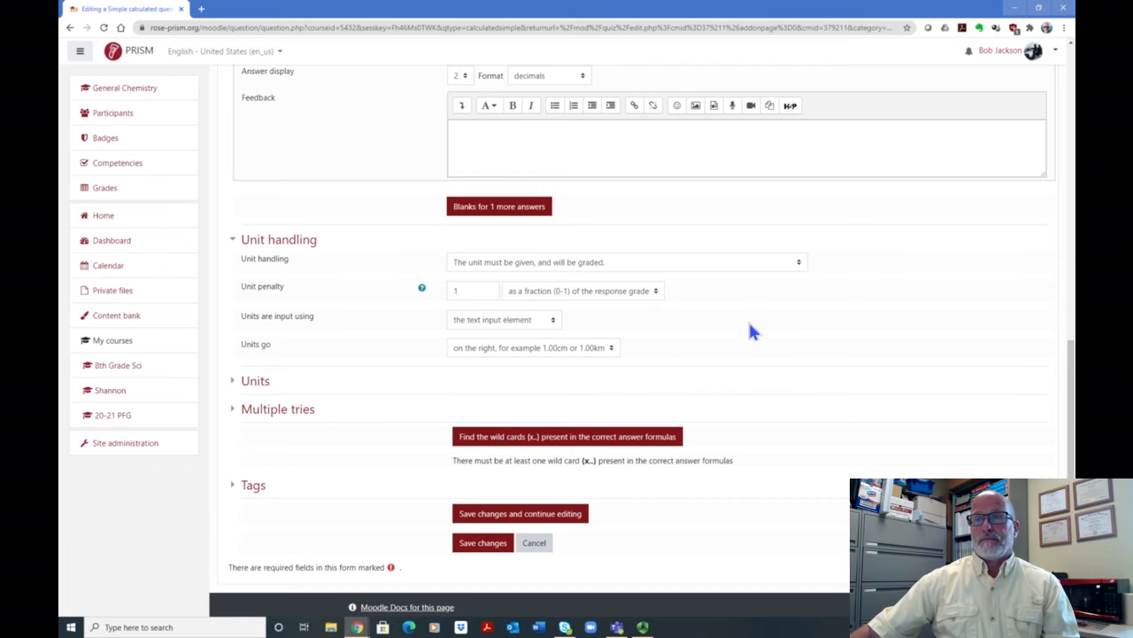
{"action": "left_click", "coordinate": [655, 294]}
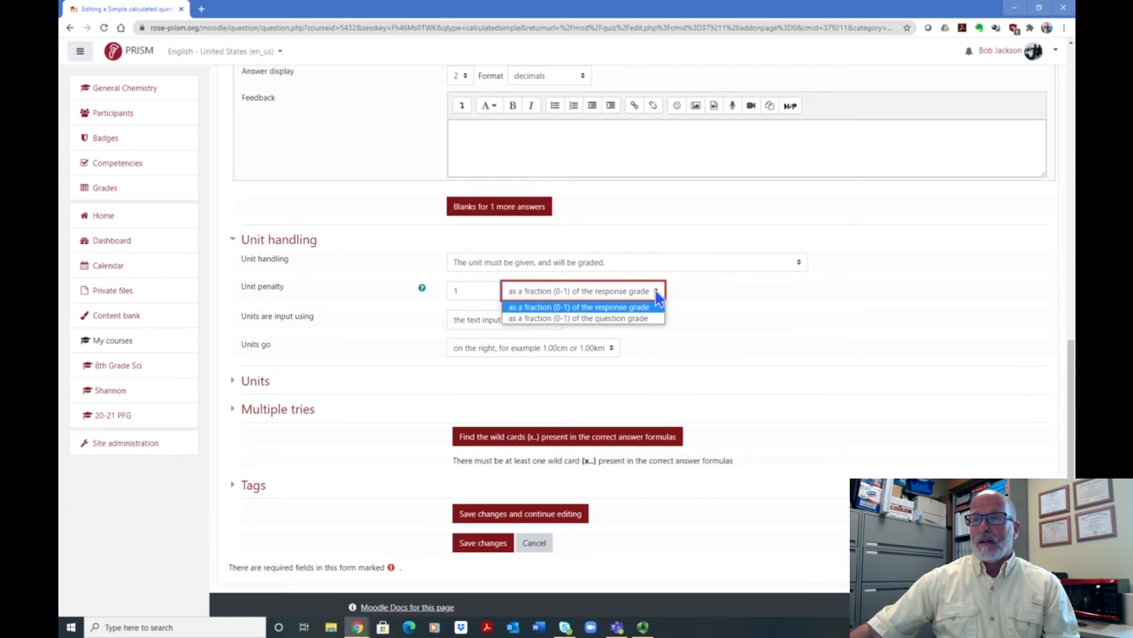
{"action": "left_click", "coordinate": [610, 318]}
{"action": "left_click", "coordinate": [471, 291]}
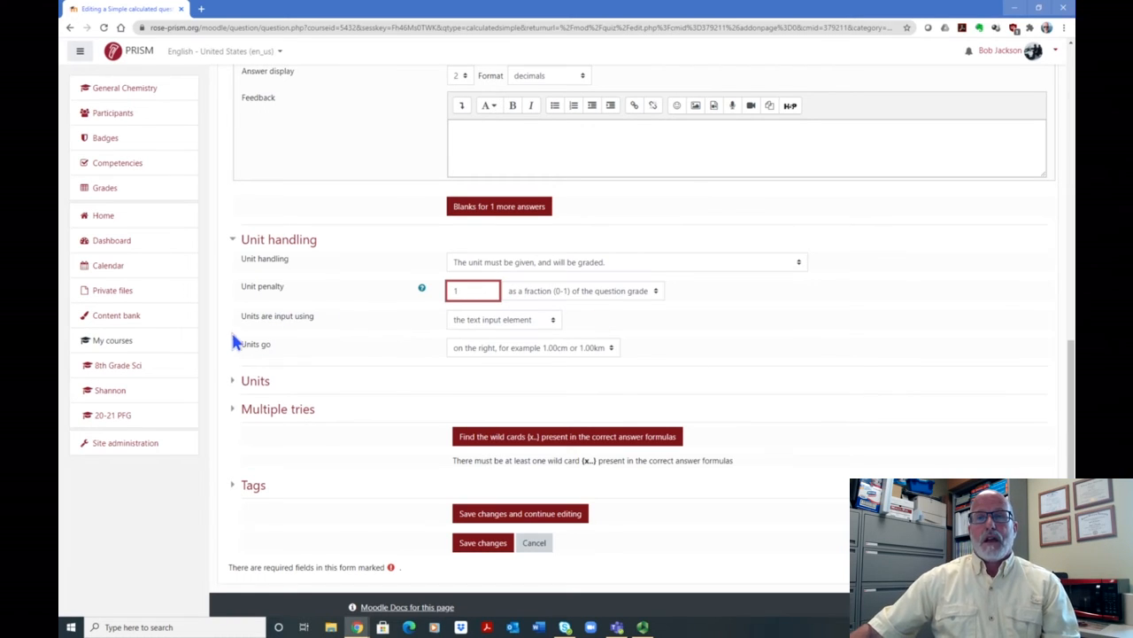
- Review the unit input methods and keep the text input element
{"action": "left_click", "coordinate": [553, 319]}
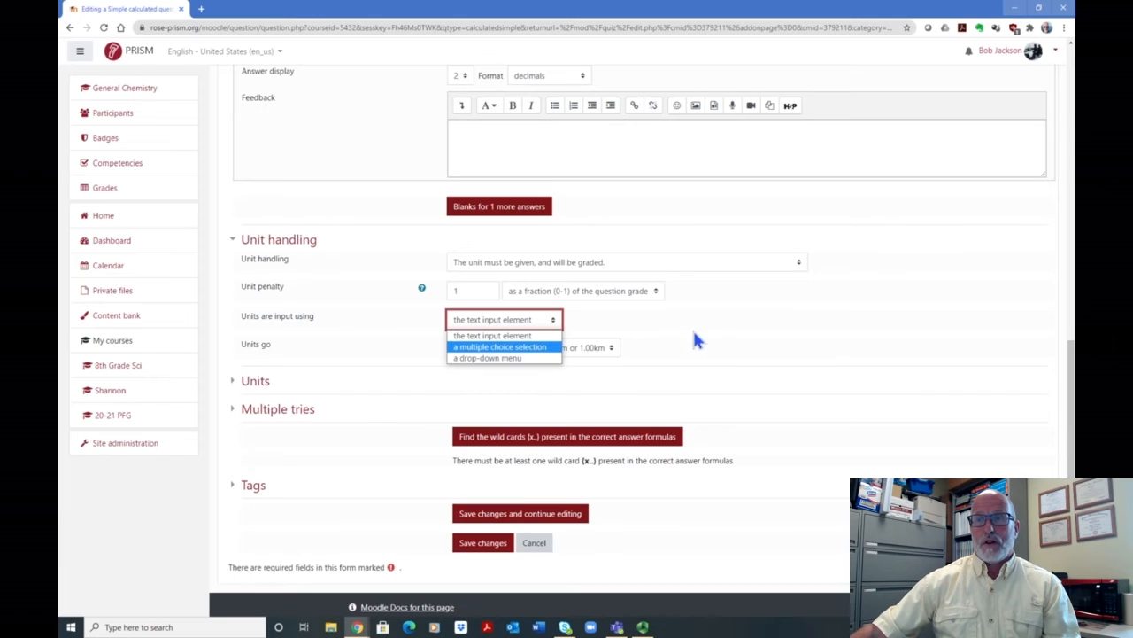
{"action": "left_click", "coordinate": [503, 326]}
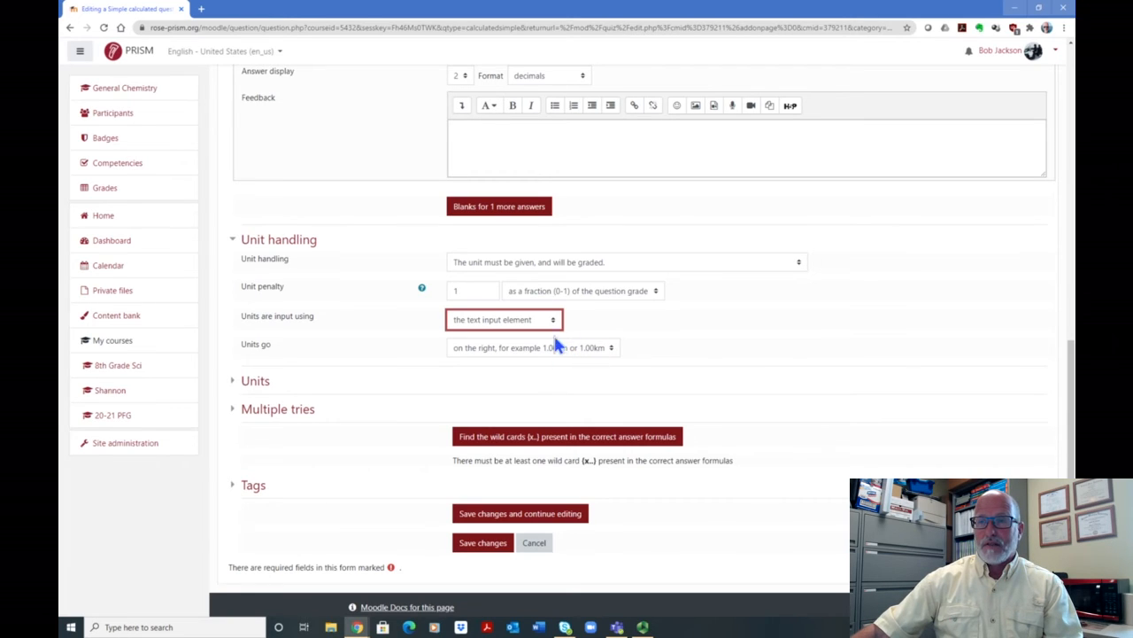
- Review the unit position options and keep units on the right of the number
{"action": "left_click", "coordinate": [611, 349]}
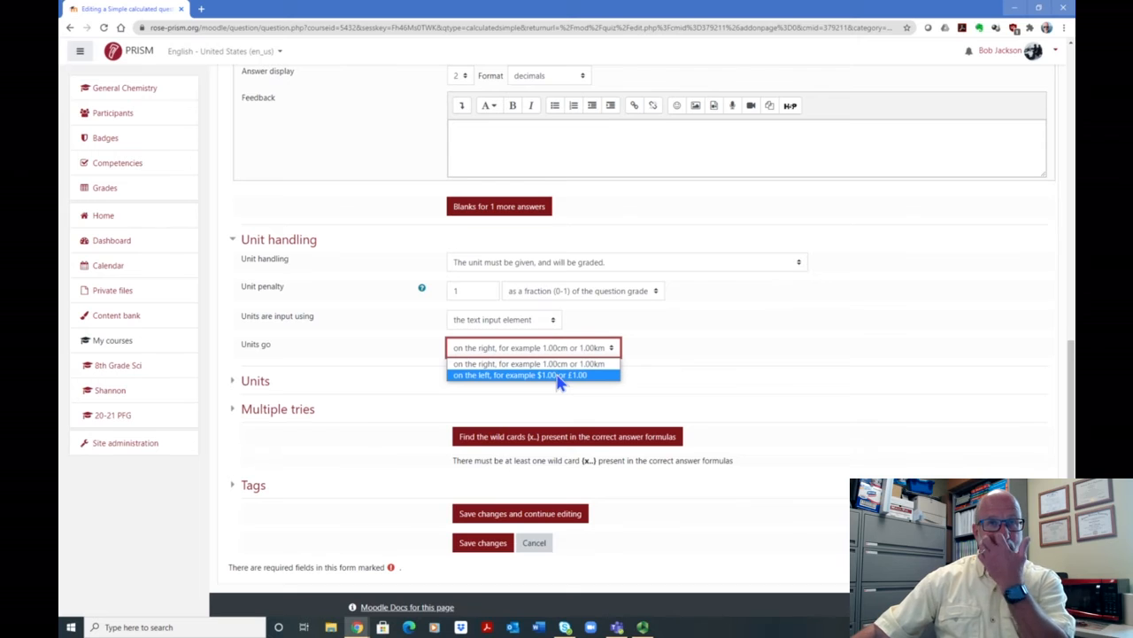
{"action": "left_click", "coordinate": [680, 345]}
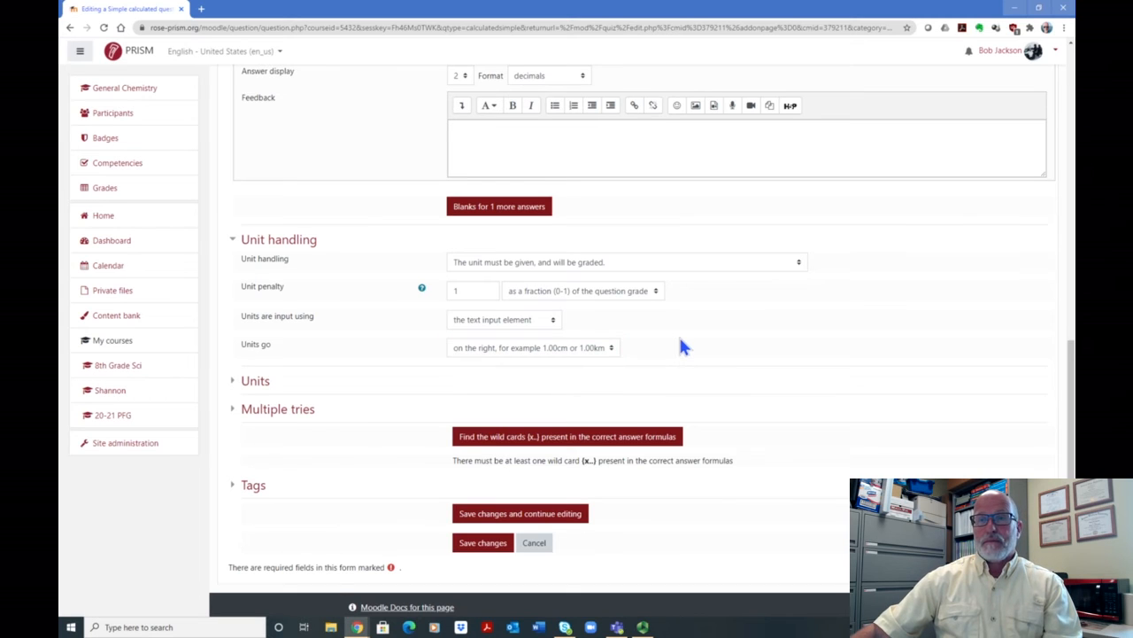
- Expand the Units section and enter cm3 as the question's first unit
{"action": "scroll", "coordinate": [738, 315], "scroll_direction": "down", "scroll_amount": 2}
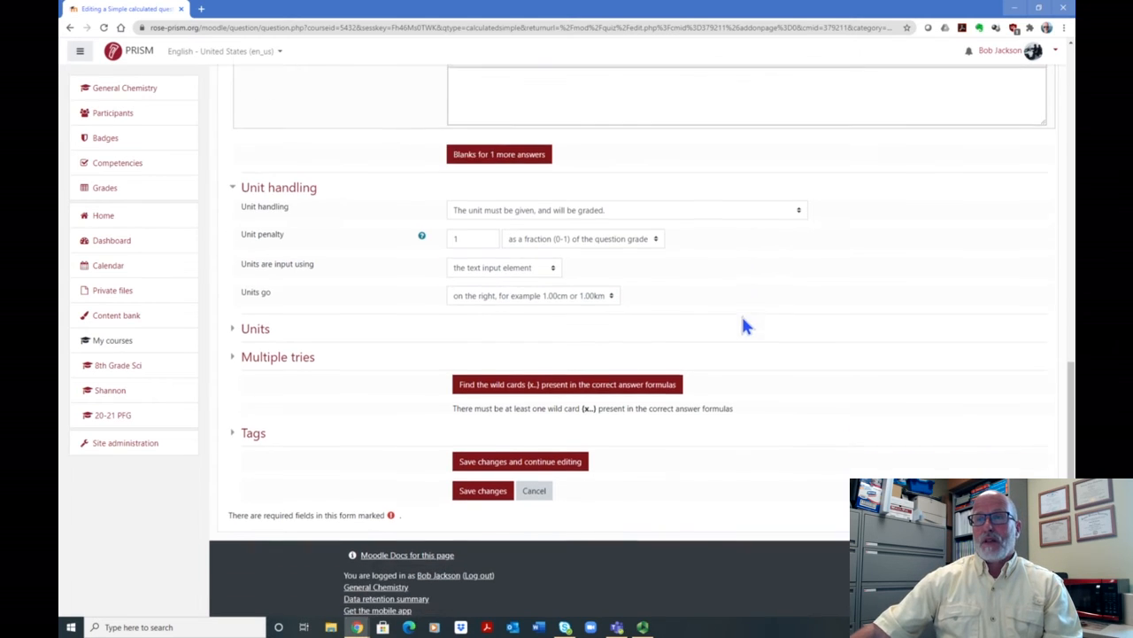
{"action": "left_click", "coordinate": [251, 329]}
{"action": "scroll", "coordinate": [673, 354], "scroll_direction": "down", "scroll_amount": 1}
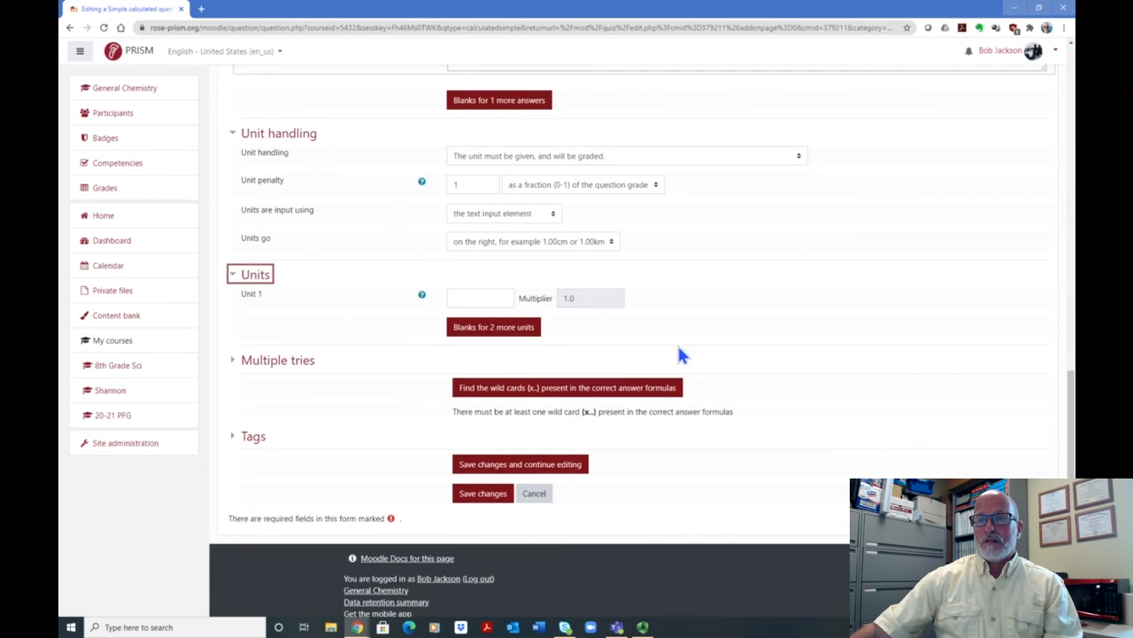
{"action": "left_click", "coordinate": [498, 298]}
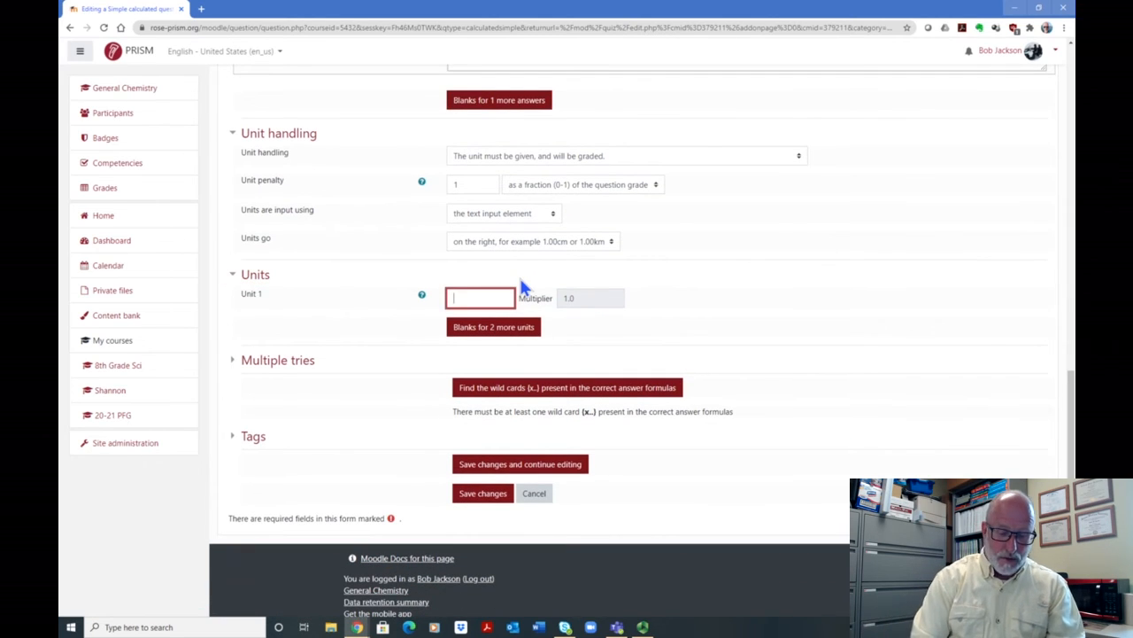
{"action": "type", "text": "cm3"}
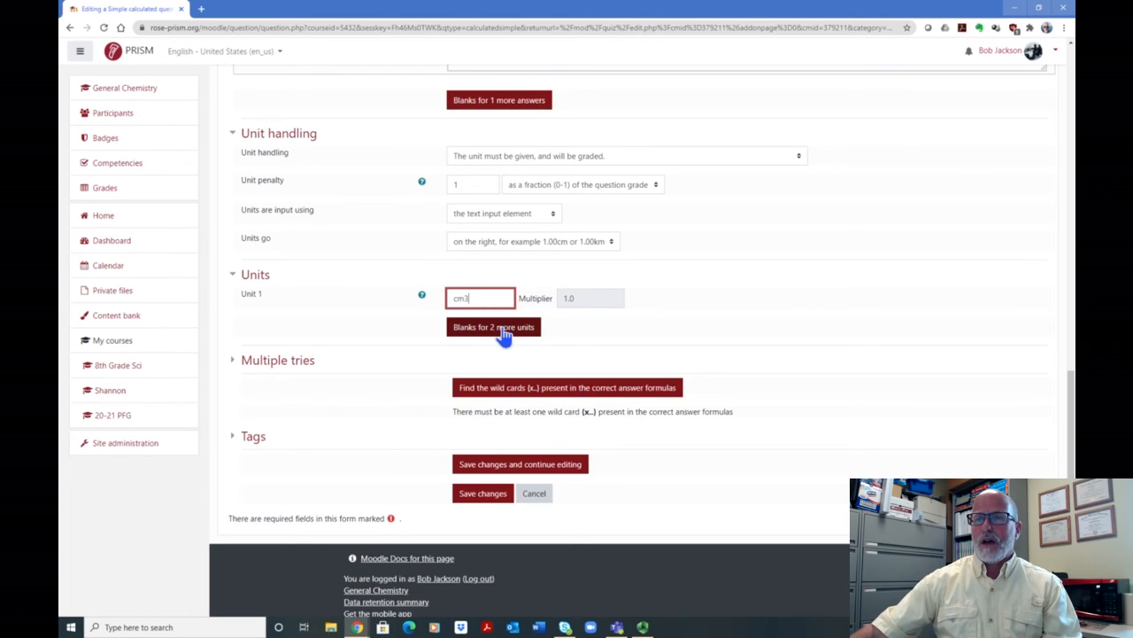
- Check the question text and answer formula, and replace the first unit with L
{"action": "scroll", "coordinate": [817, 247], "scroll_direction": "up", "scroll_amount": 4}
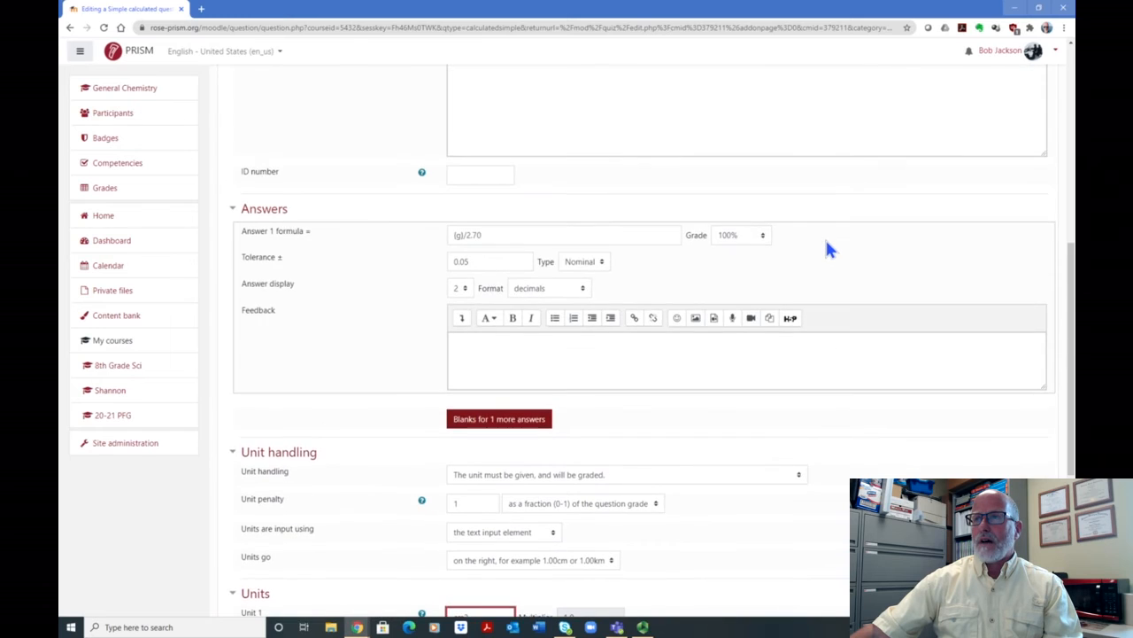
{"action": "scroll", "coordinate": [828, 249], "scroll_direction": "up", "scroll_amount": 5}
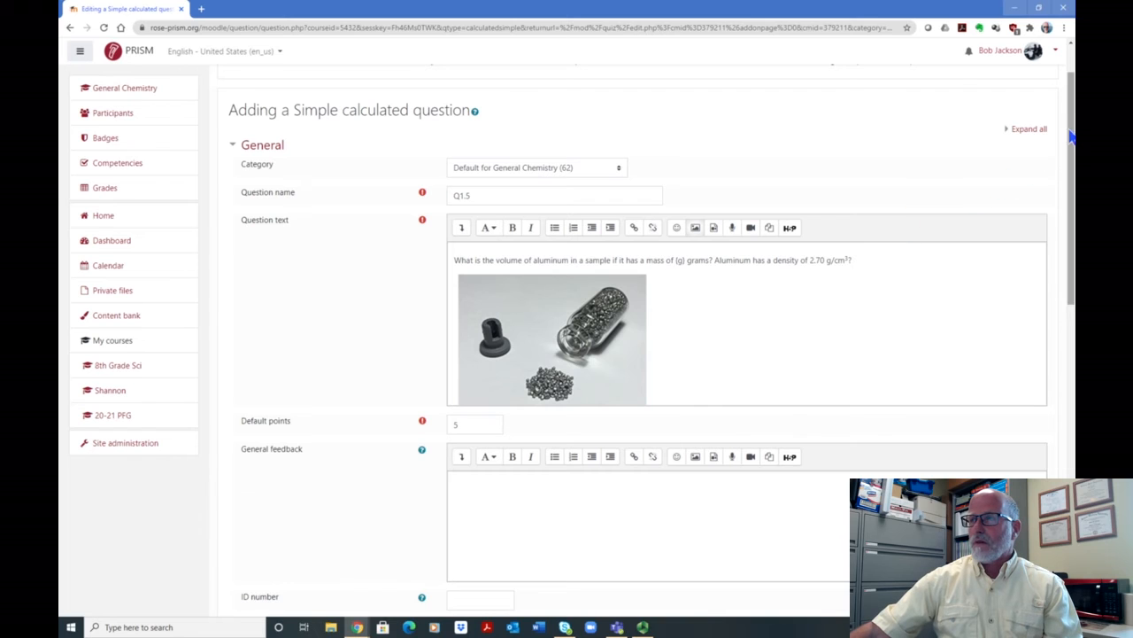
{"action": "scroll", "coordinate": [649, 341], "scroll_direction": "down", "scroll_amount": 5}
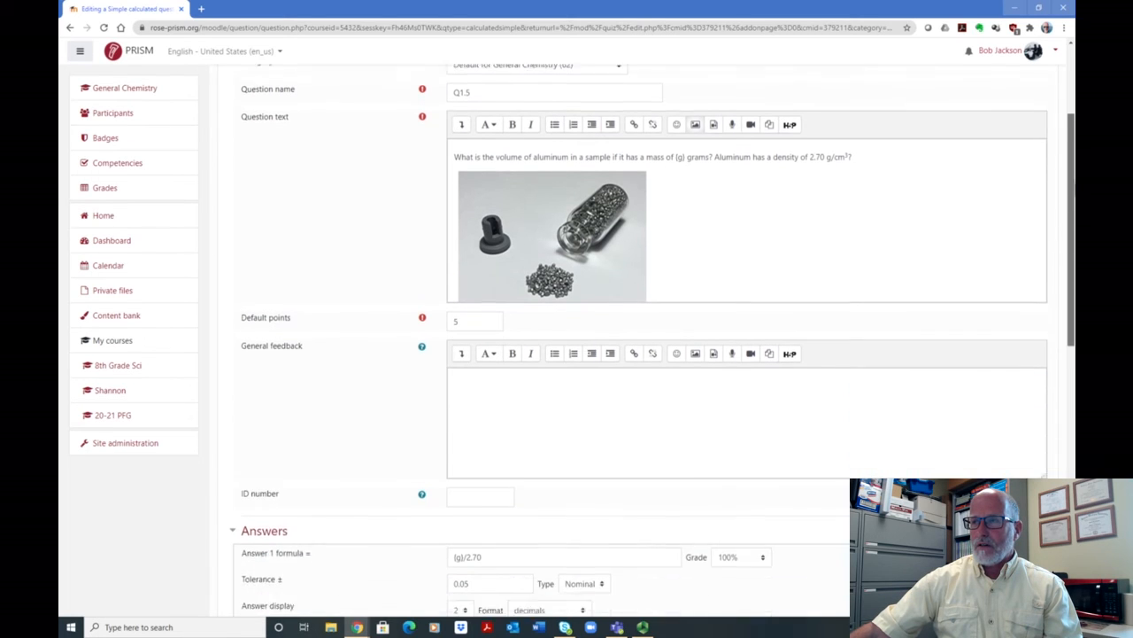
{"action": "scroll", "coordinate": [649, 341], "scroll_direction": "down", "scroll_amount": 2}
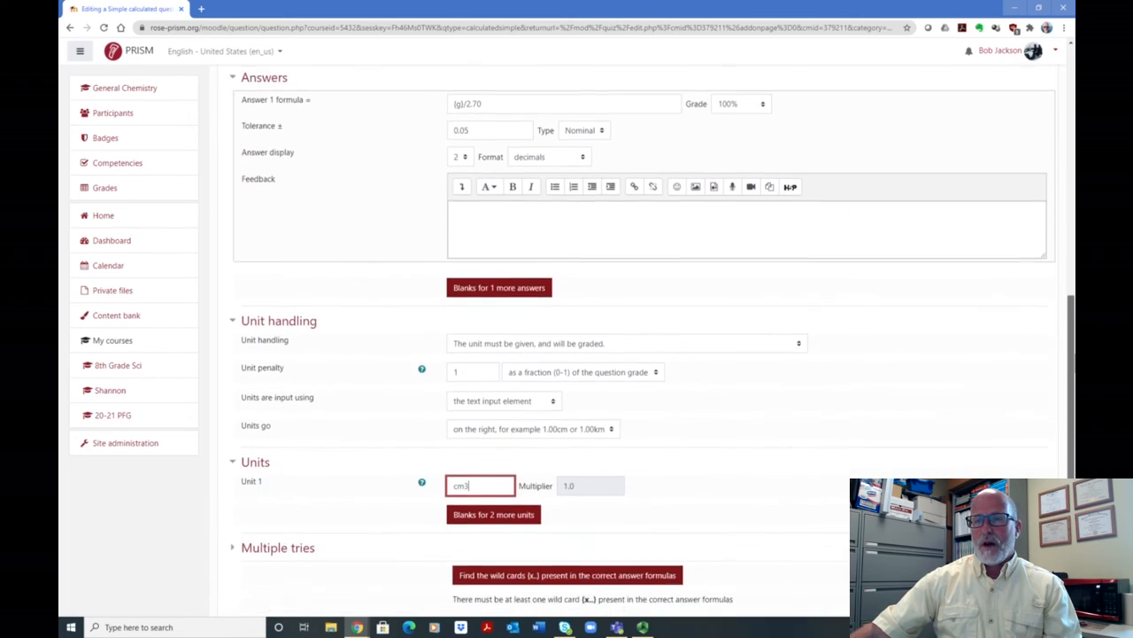
{"action": "key", "text": "BackSpace"}
{"action": "key", "text": "BackSpace"}
{"action": "key", "text": "BackSpace"}
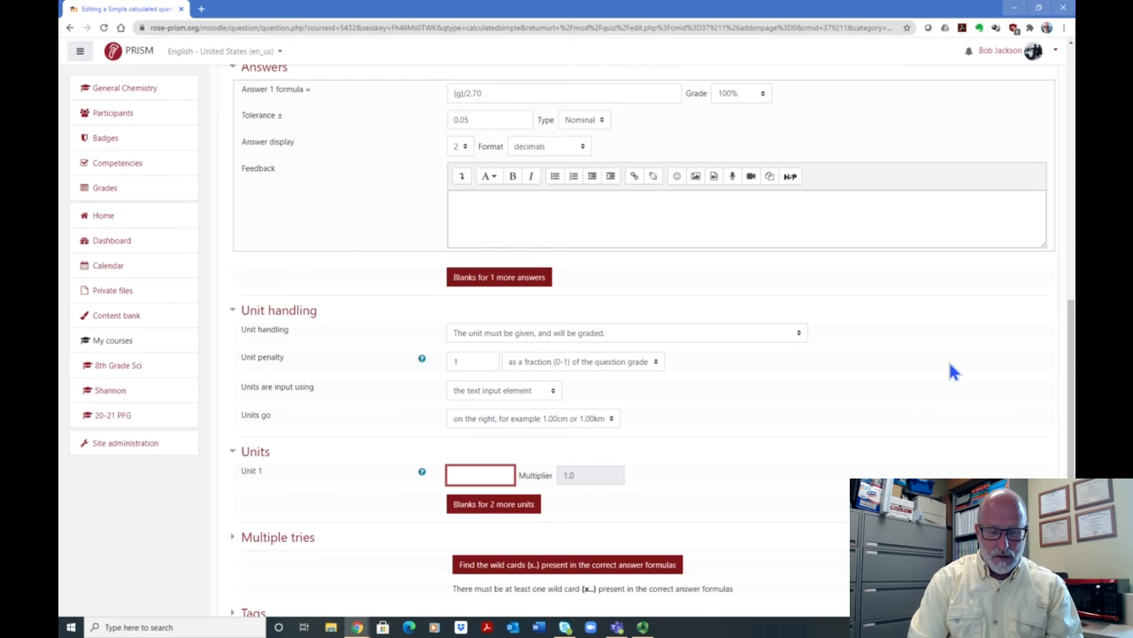
{"action": "type", "text": "L"}
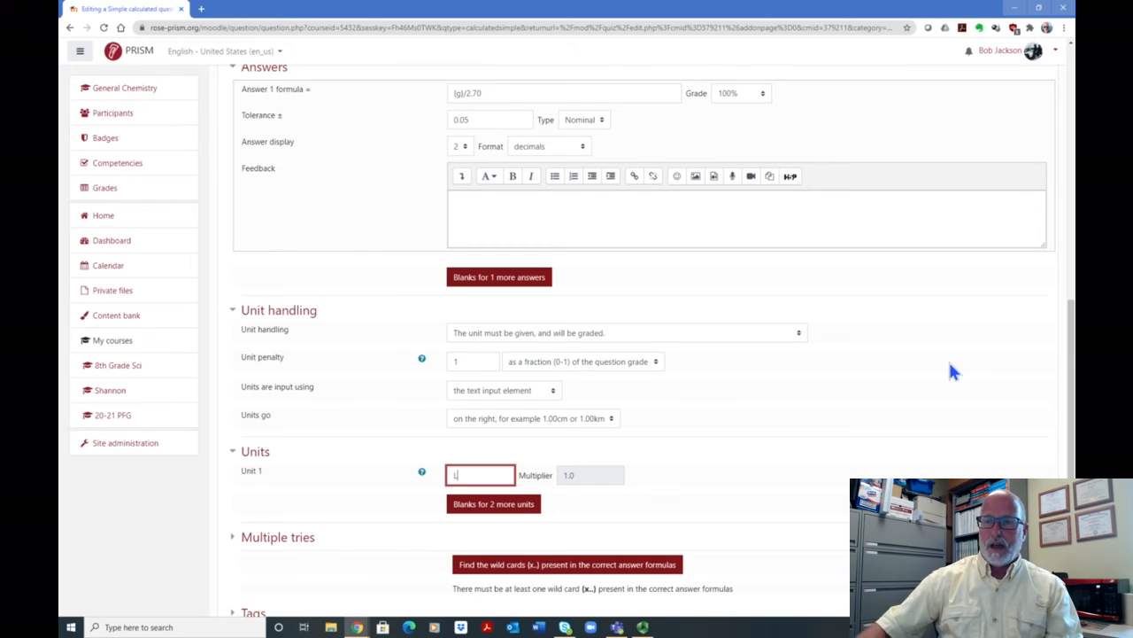
- Add blanks for two more units and define the second unit as ml with multiplier 1000
{"action": "left_click", "coordinate": [494, 503]}
{"action": "scroll", "coordinate": [622, 416], "scroll_direction": "down", "scroll_amount": 5}
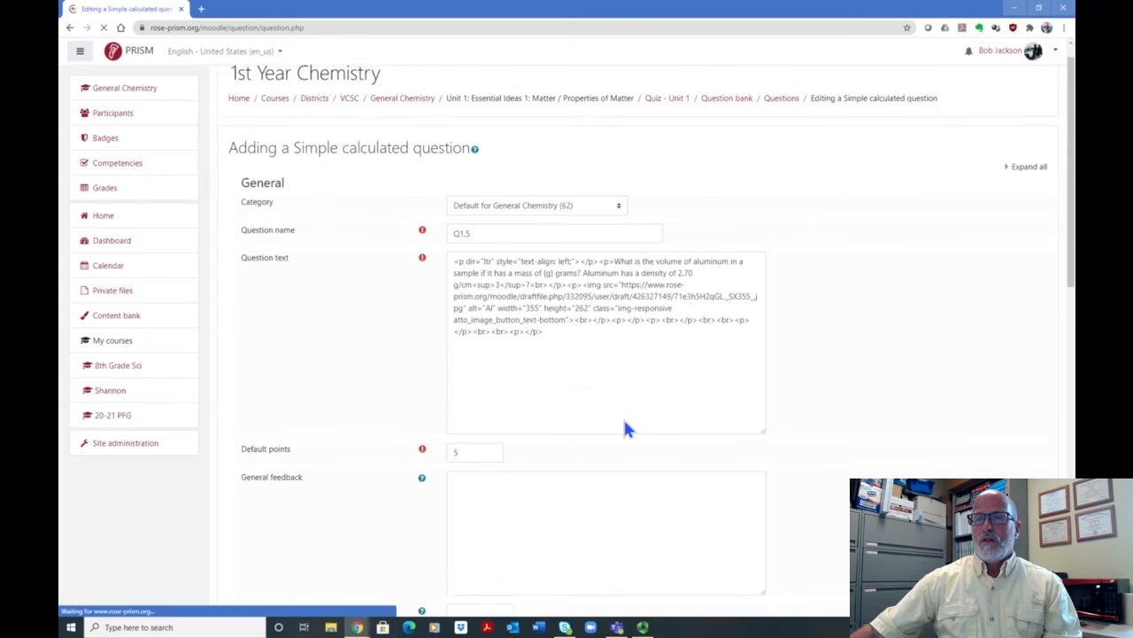
{"action": "scroll", "coordinate": [615, 416], "scroll_direction": "down", "scroll_amount": 8}
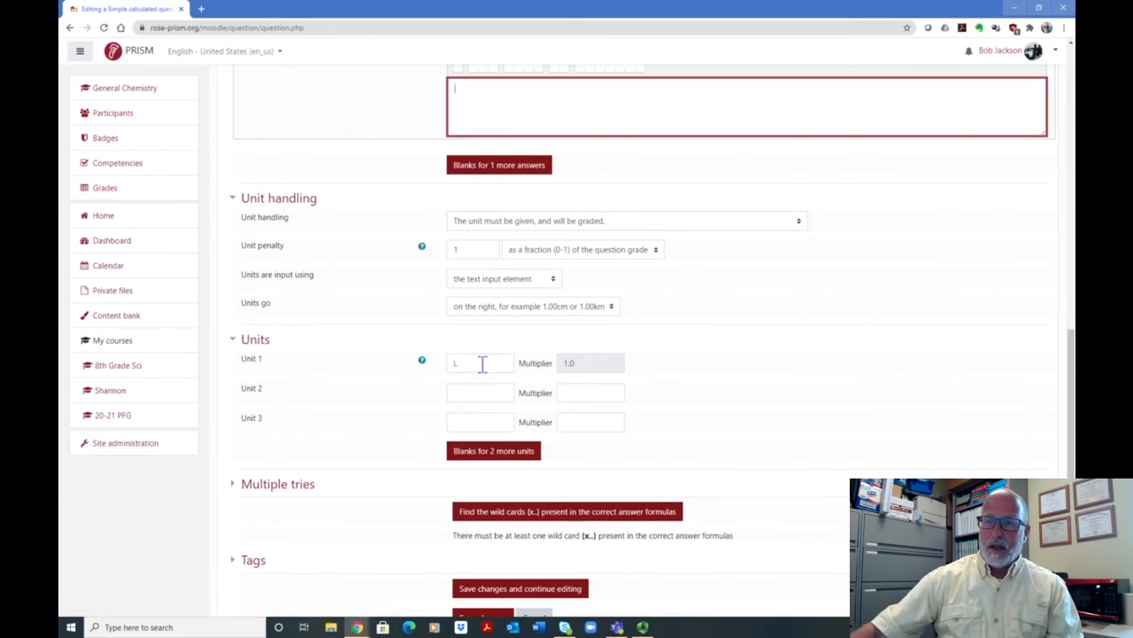
{"action": "left_click", "coordinate": [477, 392]}
{"action": "type", "text": "ml"}
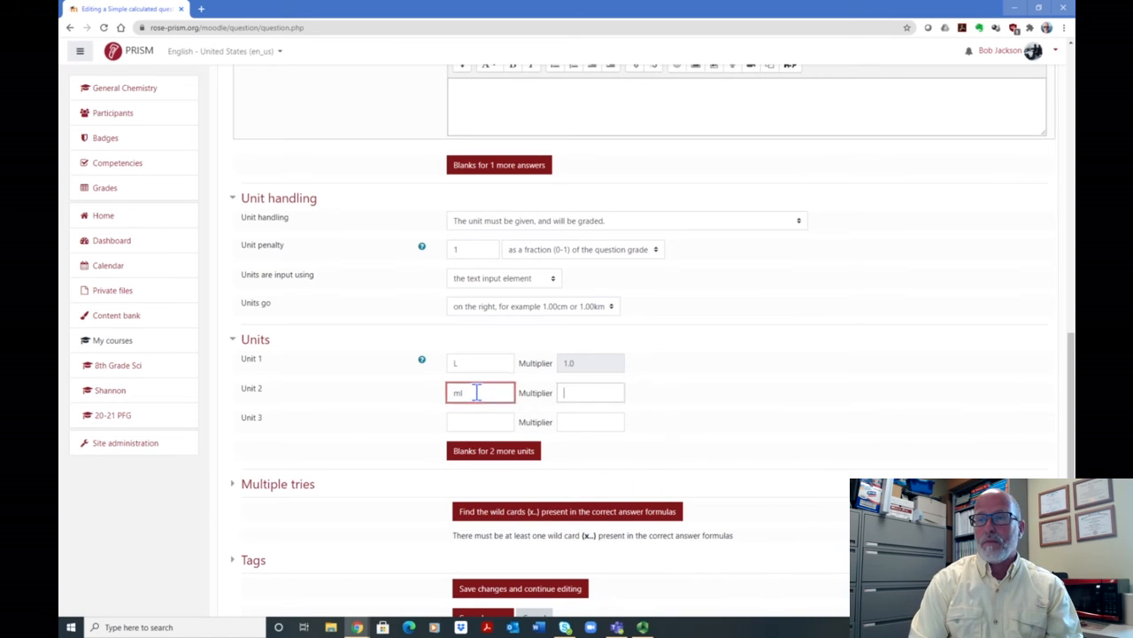
{"action": "key", "text": "Tab"}
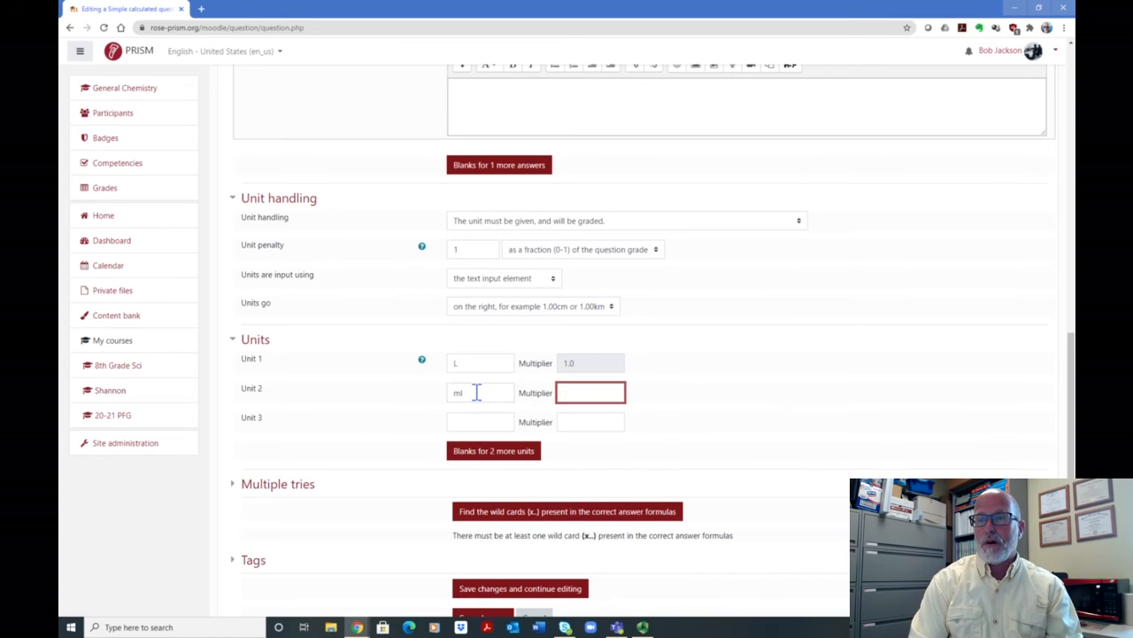
{"action": "type", "text": "1000"}
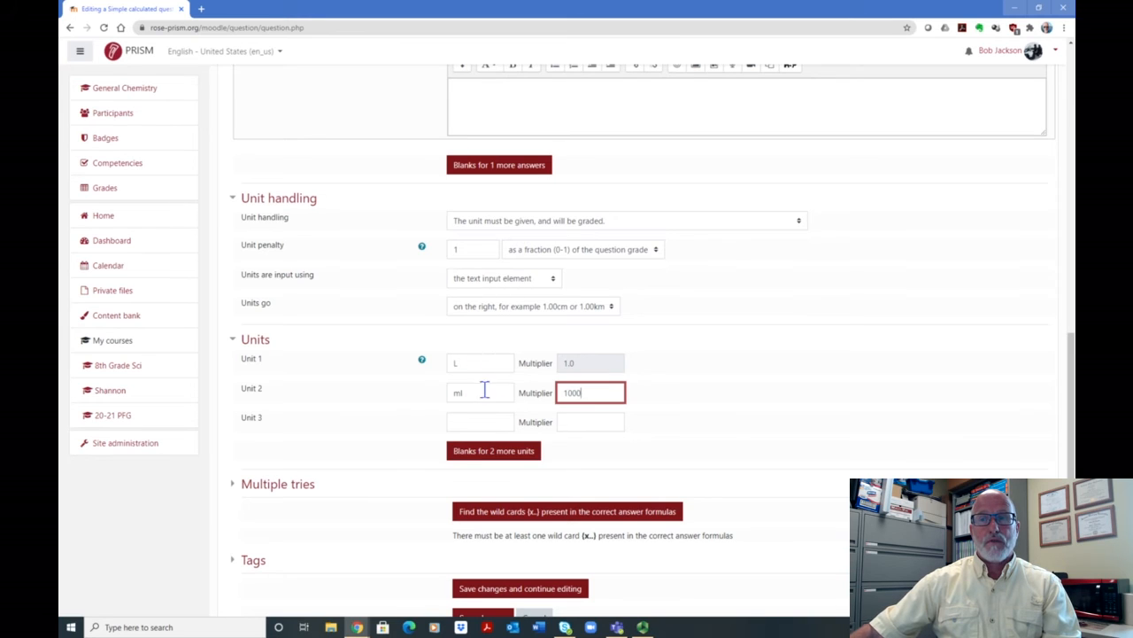
- Clear the second unit's name and multiplier, and set the first unit to cm3
{"action": "left_click", "coordinate": [478, 394]}
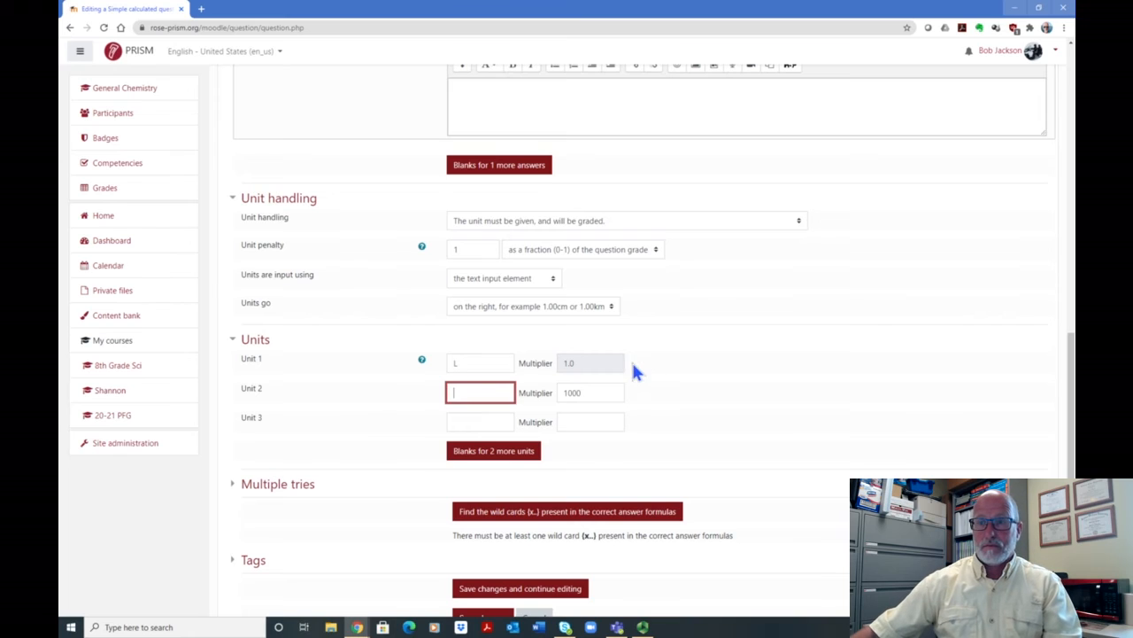
{"action": "left_click", "coordinate": [464, 363]}
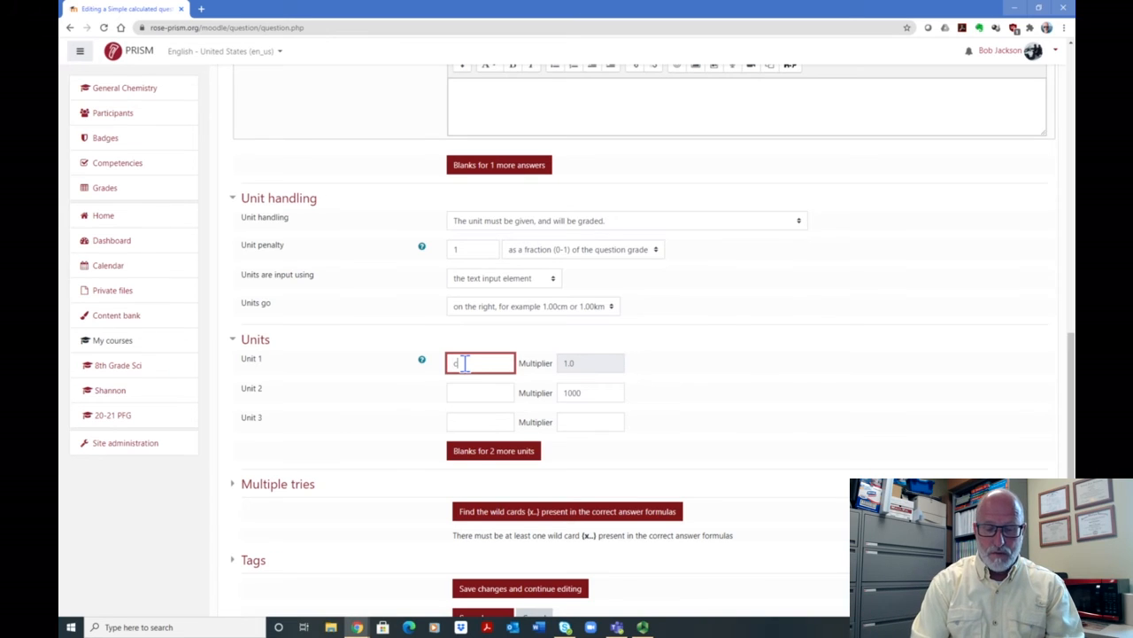
{"action": "type", "text": "3"}
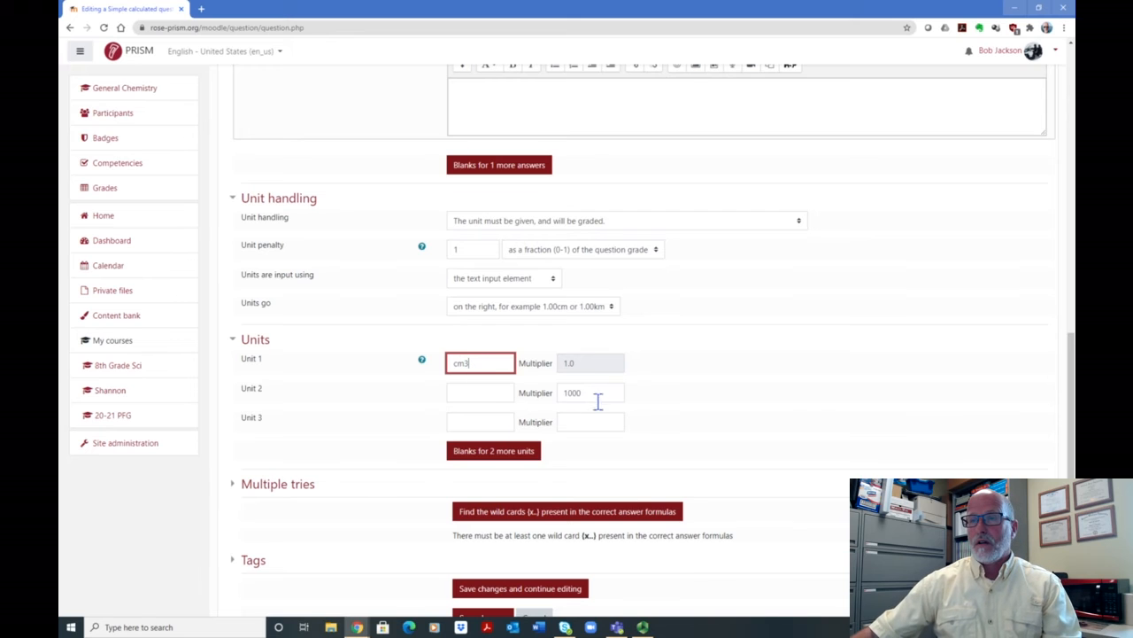
{"action": "left_click", "coordinate": [599, 394]}
{"action": "key", "text": "BackSpace"}
{"action": "key", "text": "BackSpace"}
{"action": "key", "text": "BackSpace"}
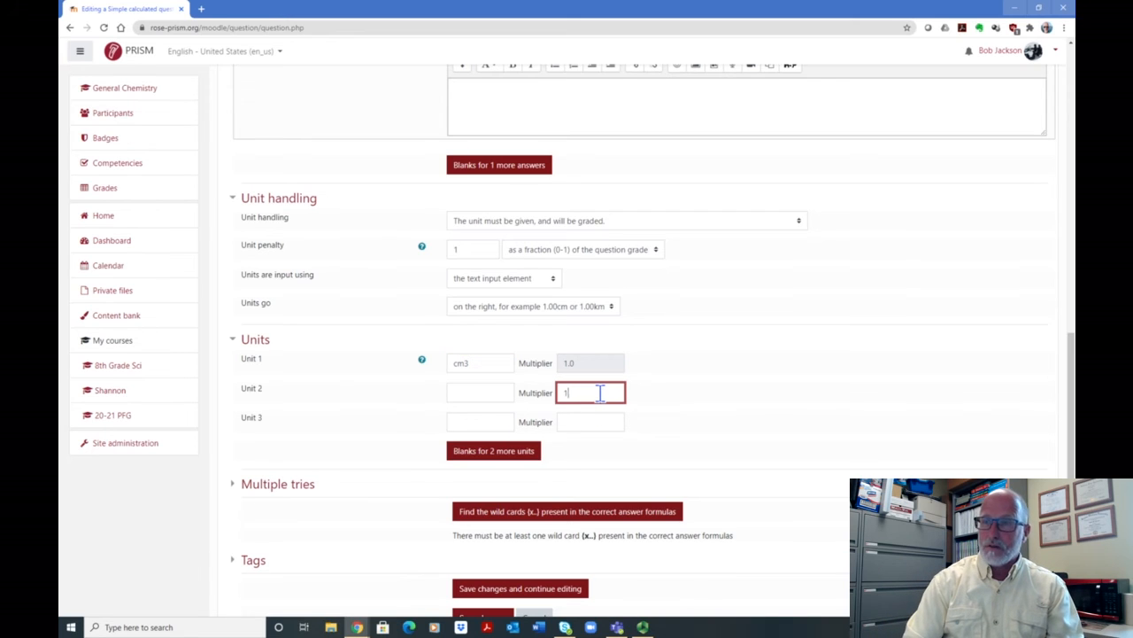
- Try 10%, 20% and 25% as the penalty for each incorrect try, and return it to 33.33333%
{"action": "scroll", "coordinate": [847, 319], "scroll_direction": "down", "scroll_amount": 3}
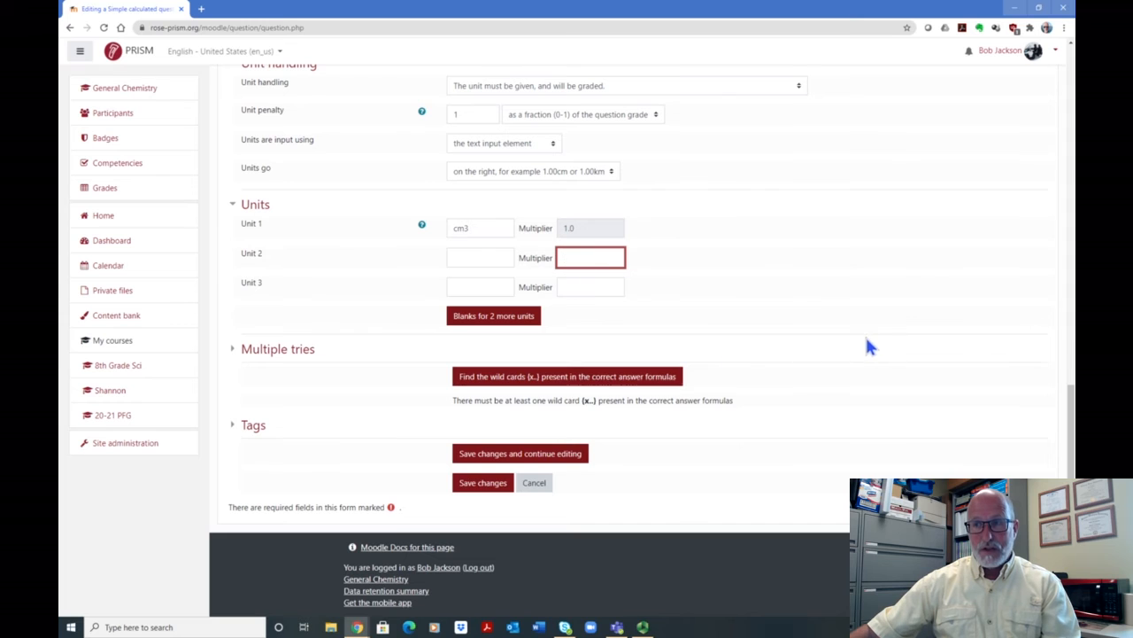
{"action": "left_click", "coordinate": [296, 354]}
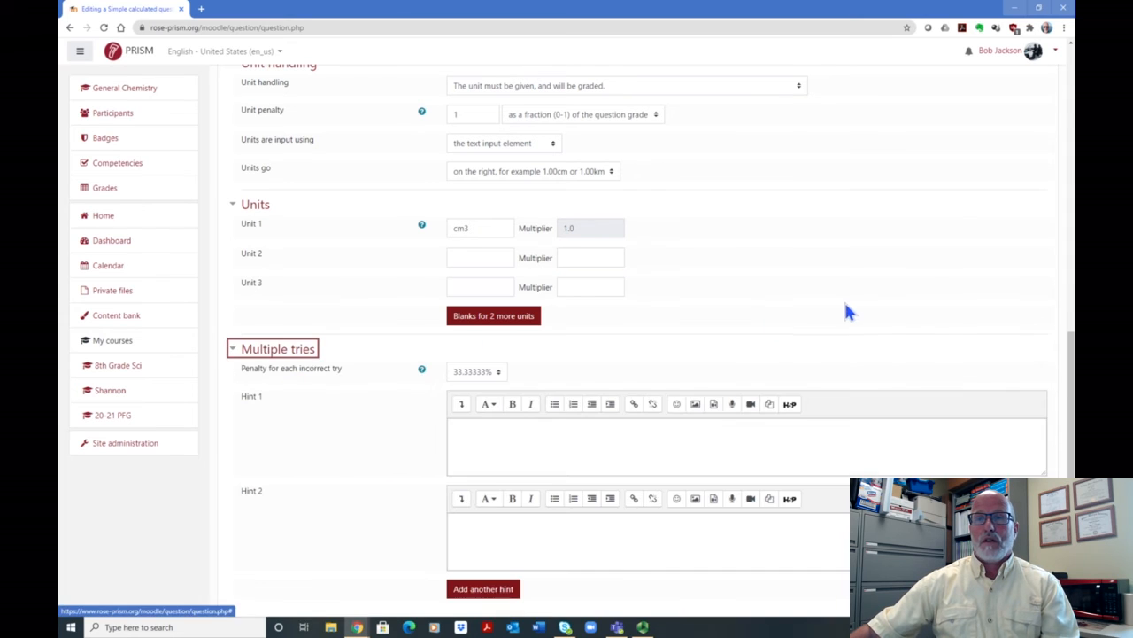
{"action": "scroll", "coordinate": [845, 299], "scroll_direction": "down", "scroll_amount": 2}
{"action": "scroll", "coordinate": [567, 275], "scroll_direction": "down", "scroll_amount": 4}
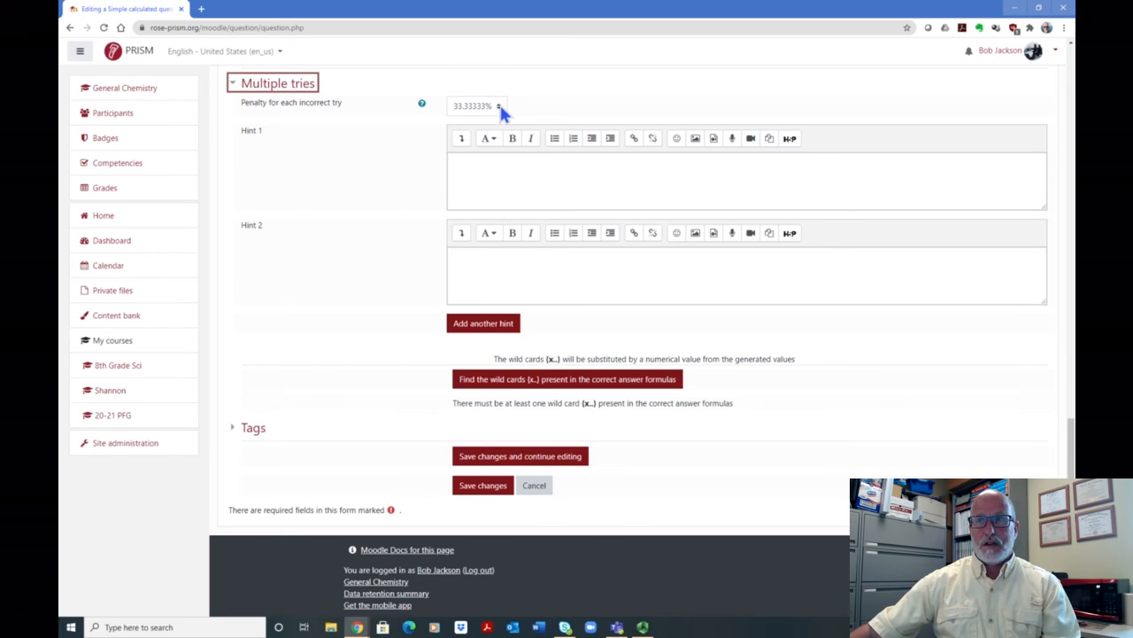
{"action": "left_click", "coordinate": [498, 106]}
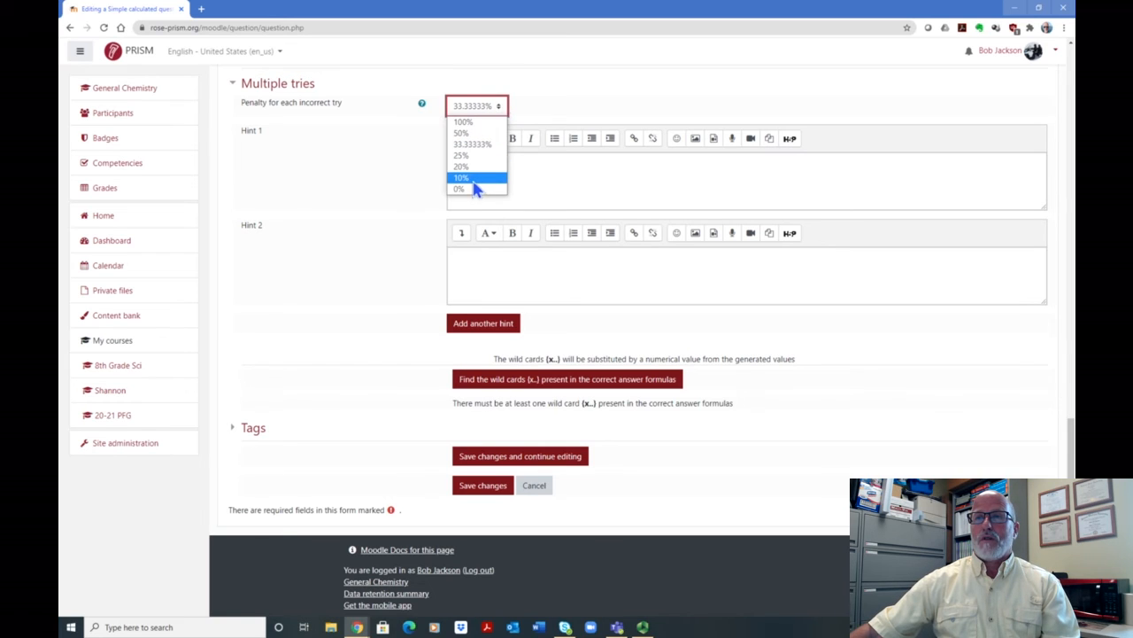
{"action": "left_click", "coordinate": [474, 180]}
{"action": "left_click", "coordinate": [500, 106]}
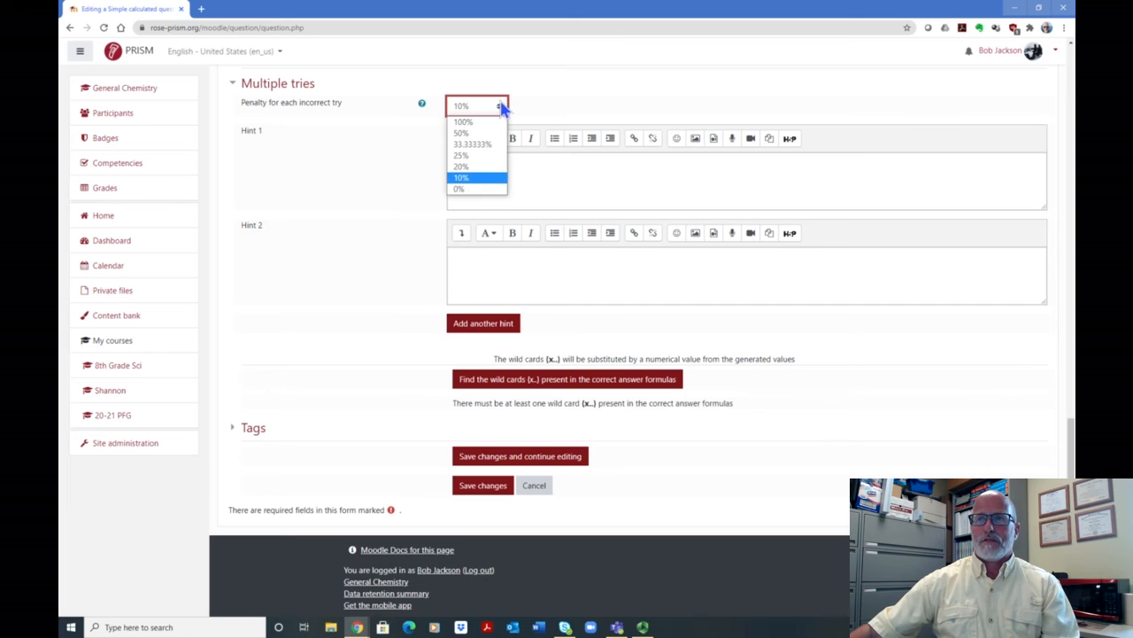
{"action": "left_click", "coordinate": [473, 167]}
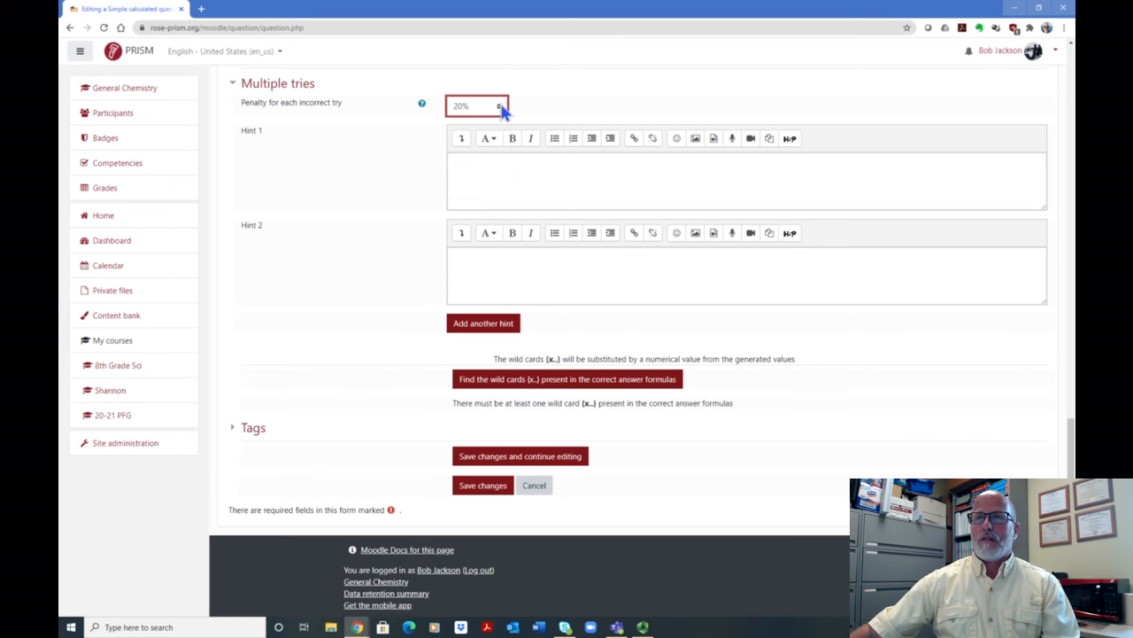
{"action": "left_click", "coordinate": [500, 106]}
{"action": "left_click", "coordinate": [476, 154]}
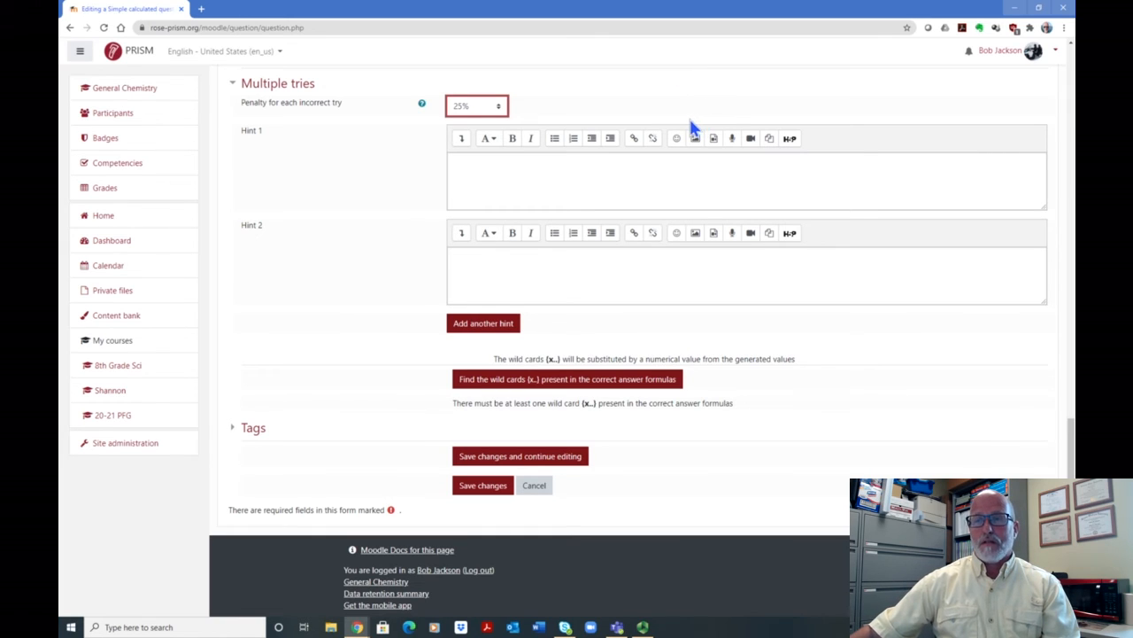
{"action": "left_click", "coordinate": [497, 107]}
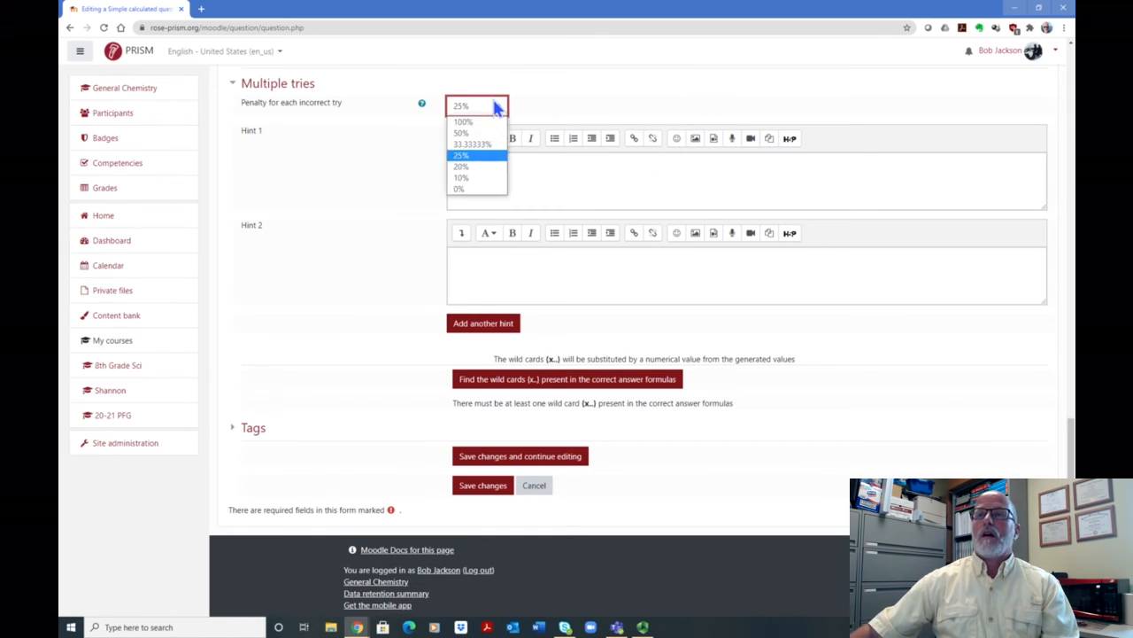
{"action": "left_click", "coordinate": [487, 144]}
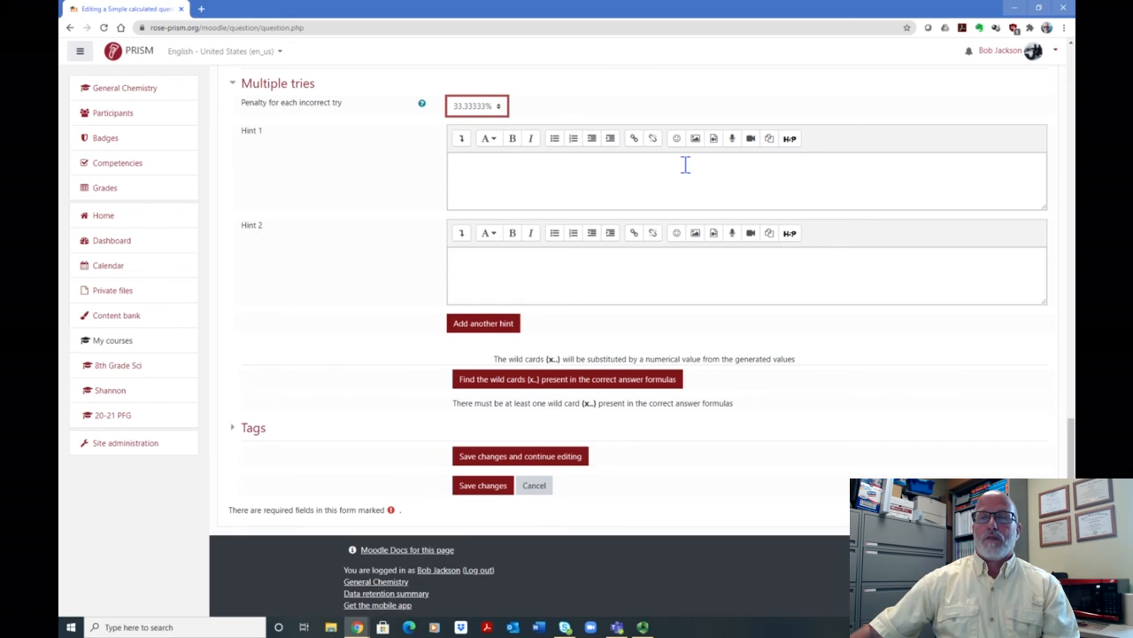
- Find the wild cards present in the correct answer formulas and go to the wild card parameters
{"action": "scroll", "coordinate": [675, 147], "scroll_direction": "down", "scroll_amount": 1}
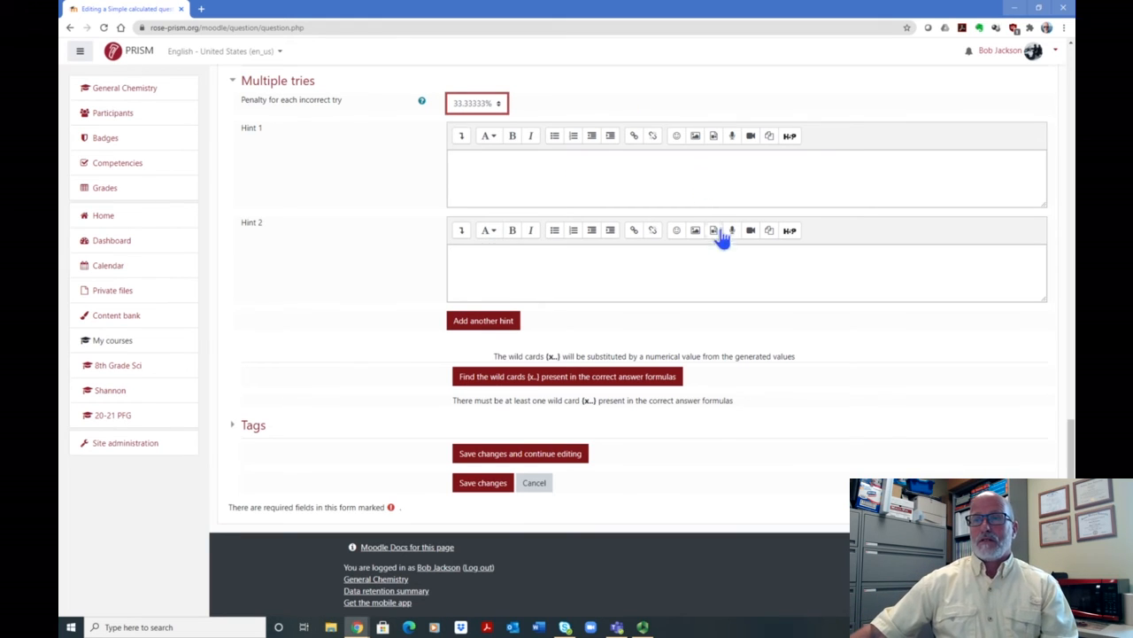
{"action": "left_click", "coordinate": [555, 380]}
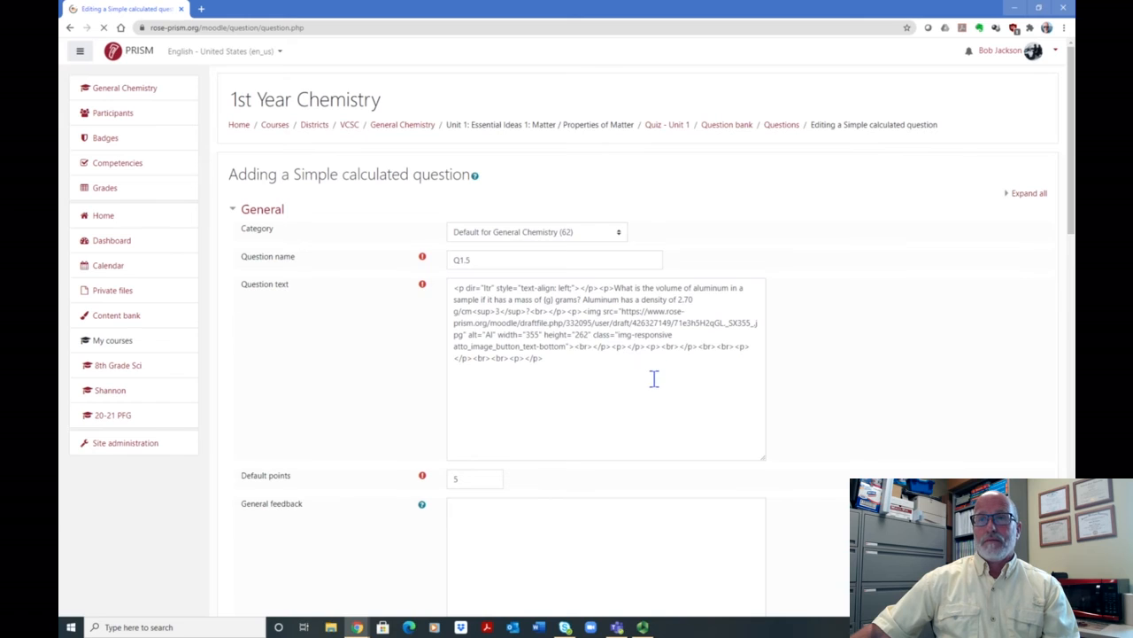
{"action": "scroll", "coordinate": [707, 372], "scroll_direction": "down", "scroll_amount": 2}
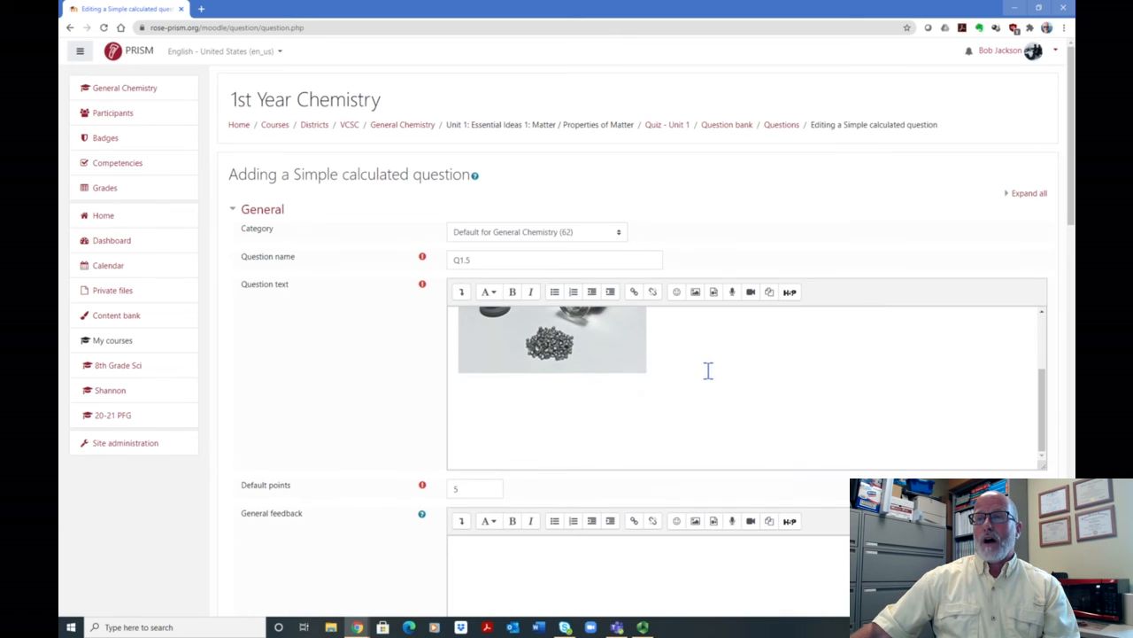
{"action": "scroll", "coordinate": [707, 370], "scroll_direction": "up", "scroll_amount": 3}
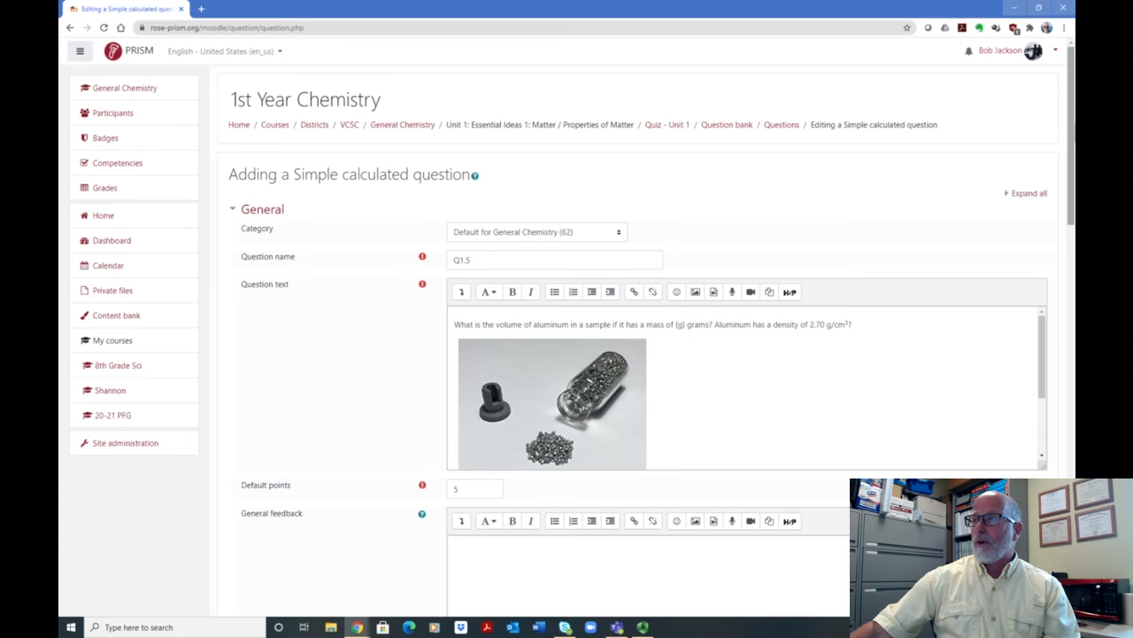
{"action": "left_click_drag", "start_coordinate": [1071, 131], "coordinate": [1072, 466]}
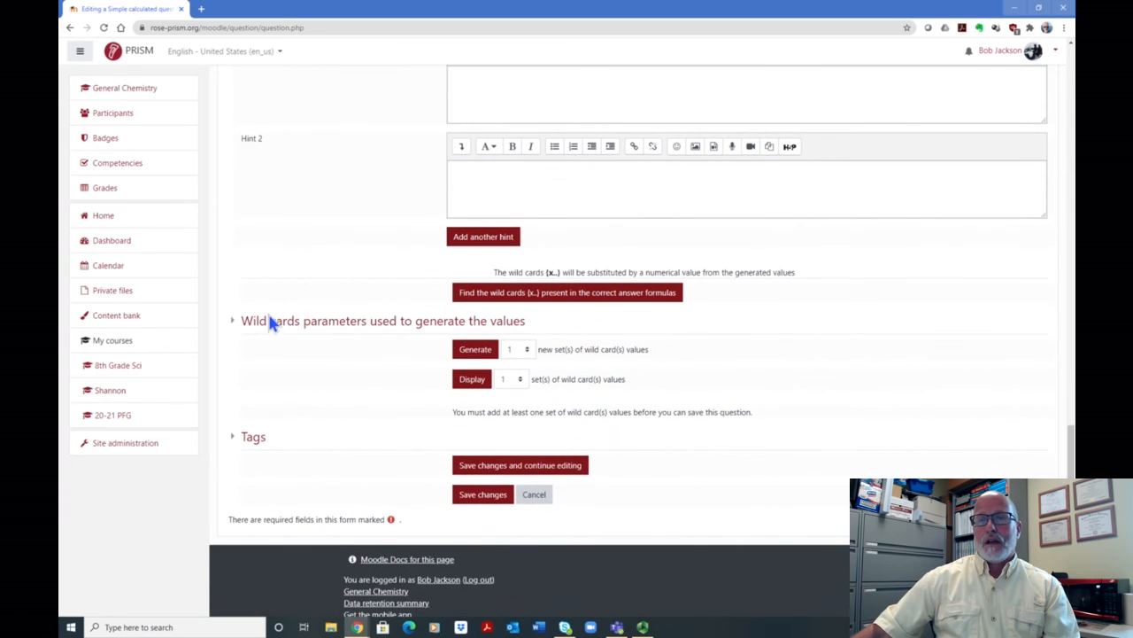
- Expand the wild card parameters and set the minimum of the range for {g} to 5.0
{"action": "left_click", "coordinate": [335, 324]}
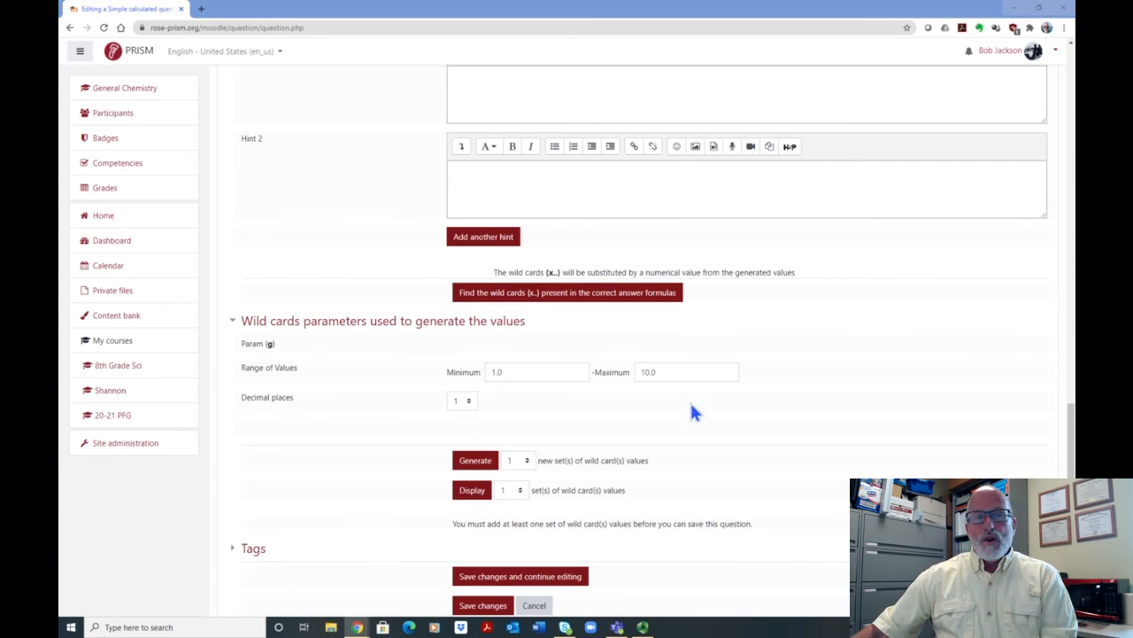
{"action": "scroll", "coordinate": [675, 385], "scroll_direction": "down", "scroll_amount": 1}
{"action": "scroll", "coordinate": [675, 385], "scroll_direction": "down", "scroll_amount": 1}
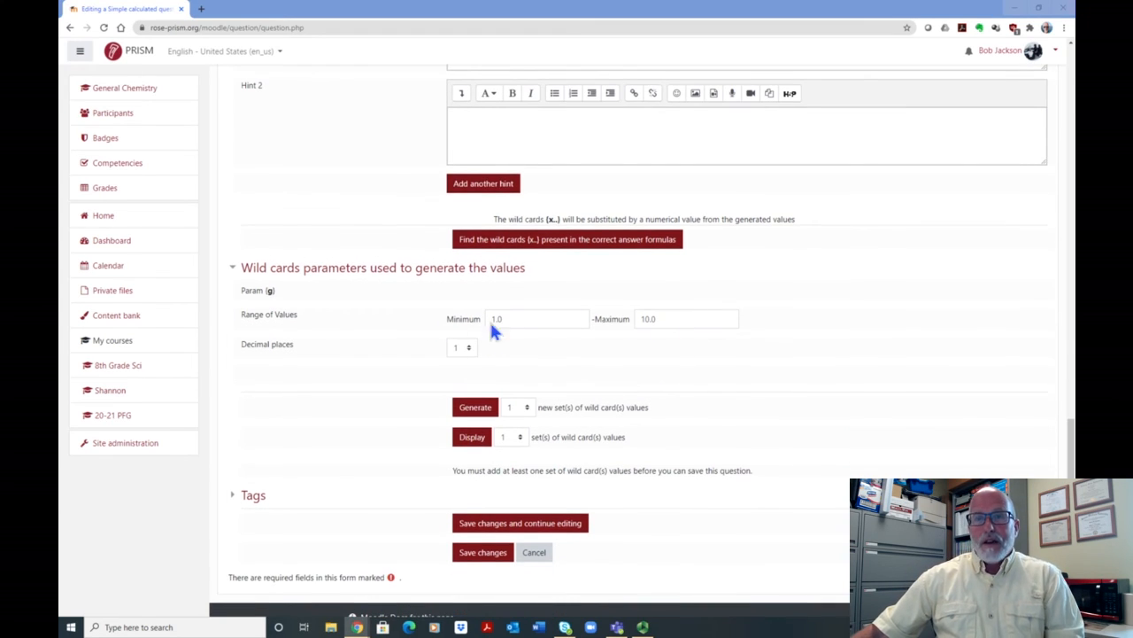
{"action": "left_click", "coordinate": [554, 318]}
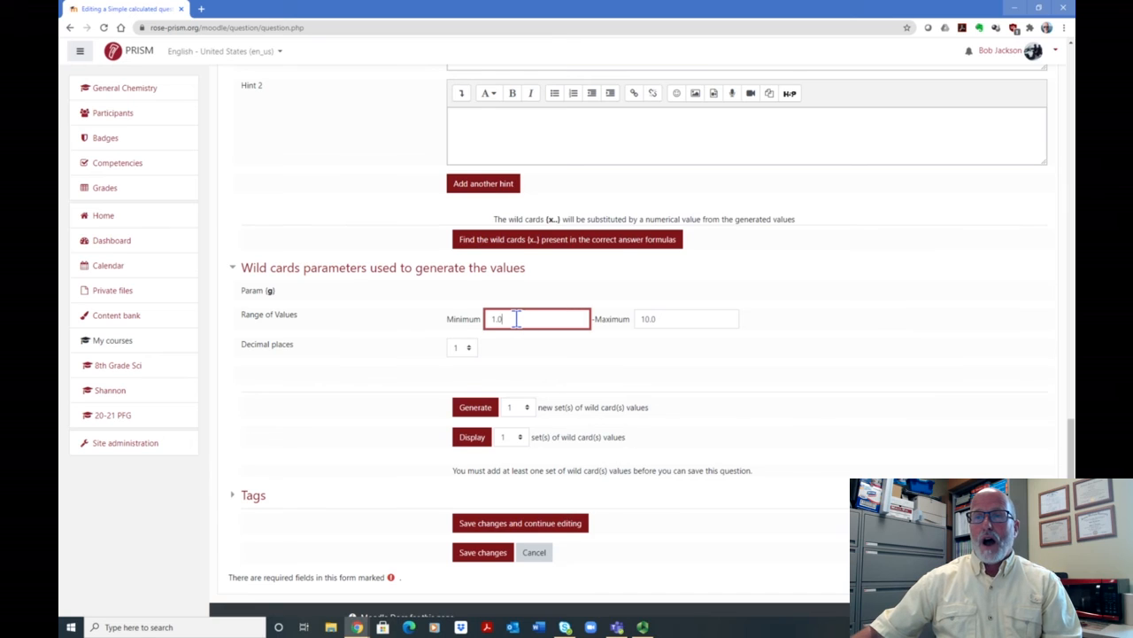
{"action": "key", "text": "BackSpace"}
{"action": "key", "text": "BackSpace"}
{"action": "key", "text": "BackSpace"}
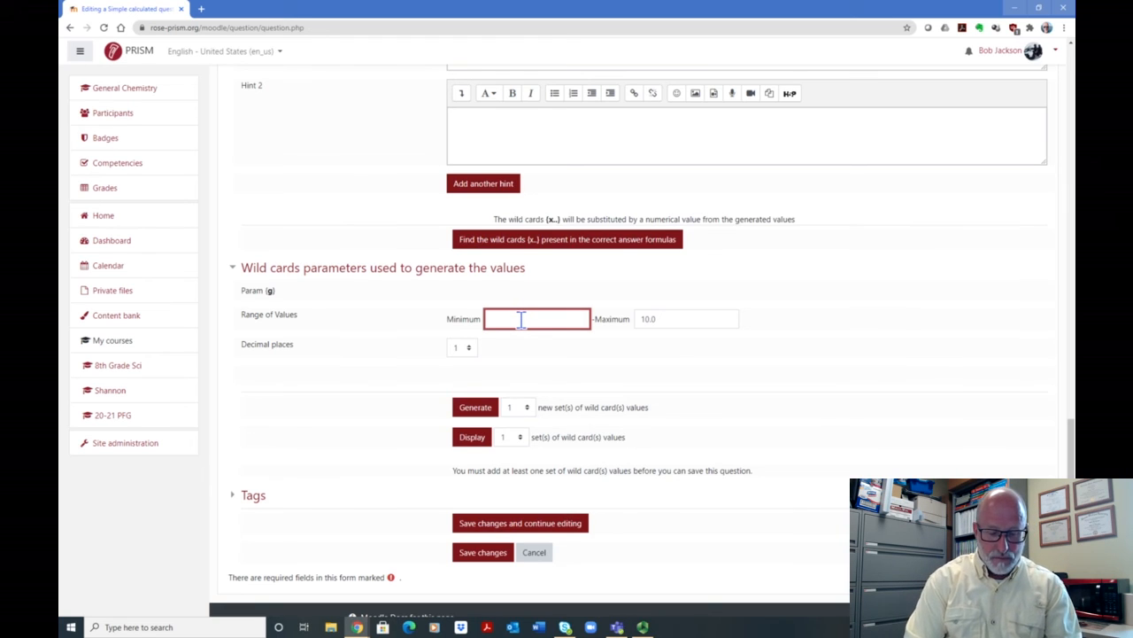
{"action": "type", "text": "5"}
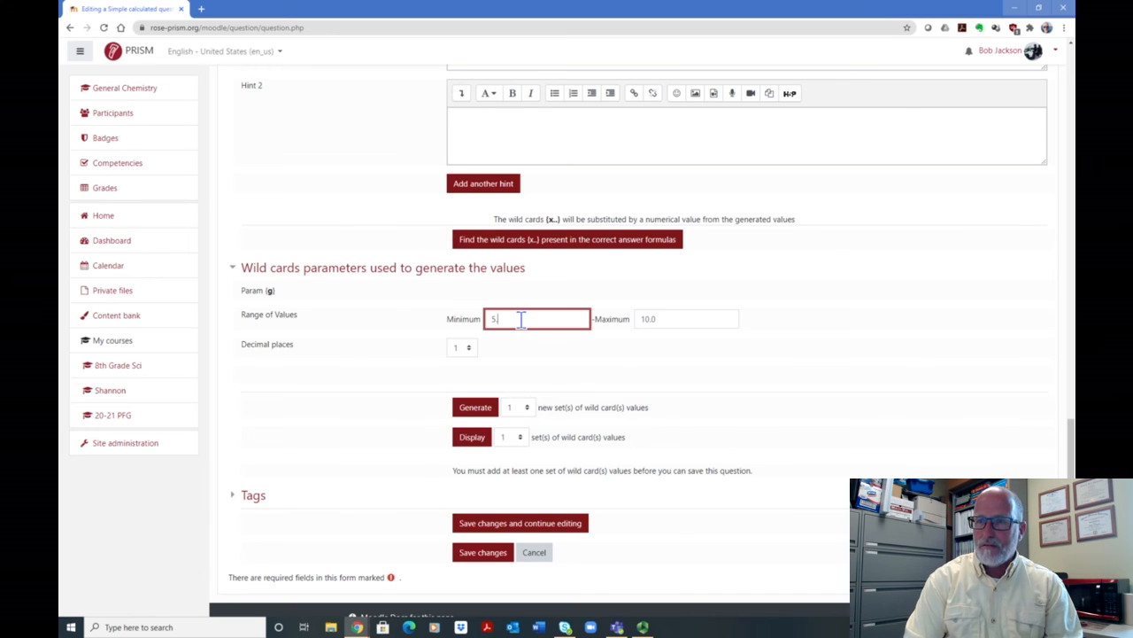
{"action": "type", "text": ".0"}
- Set the maximum of the range of values for {g} to 25
{"action": "left_click", "coordinate": [675, 317]}
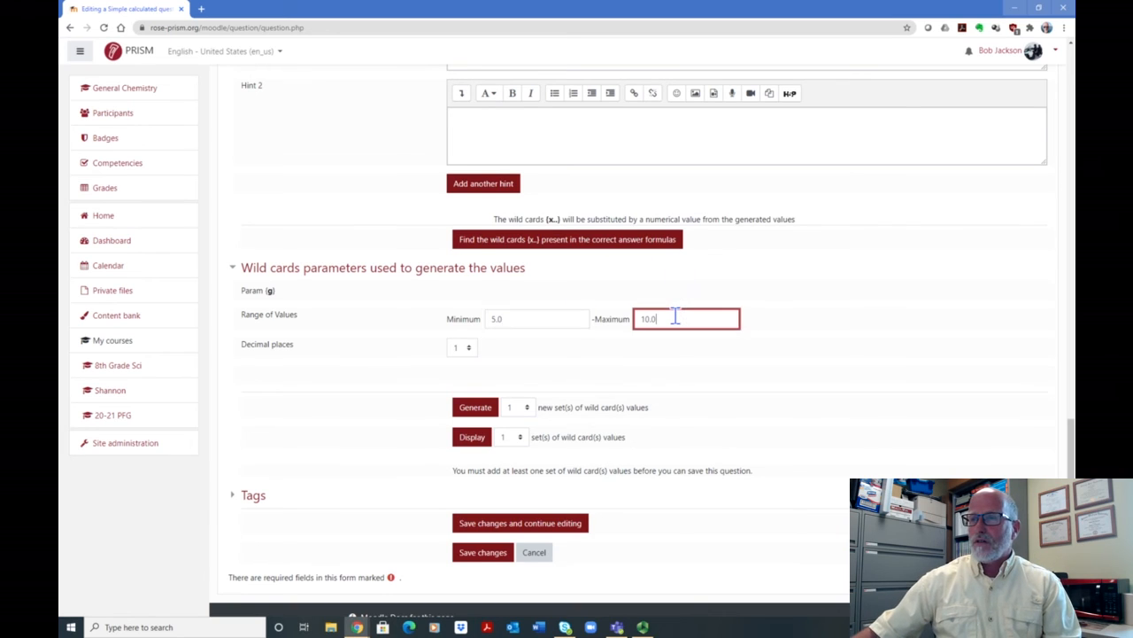
{"action": "key", "text": "BackSpace"}
{"action": "key", "text": "BackSpace"}
{"action": "key", "text": "BackSpace"}
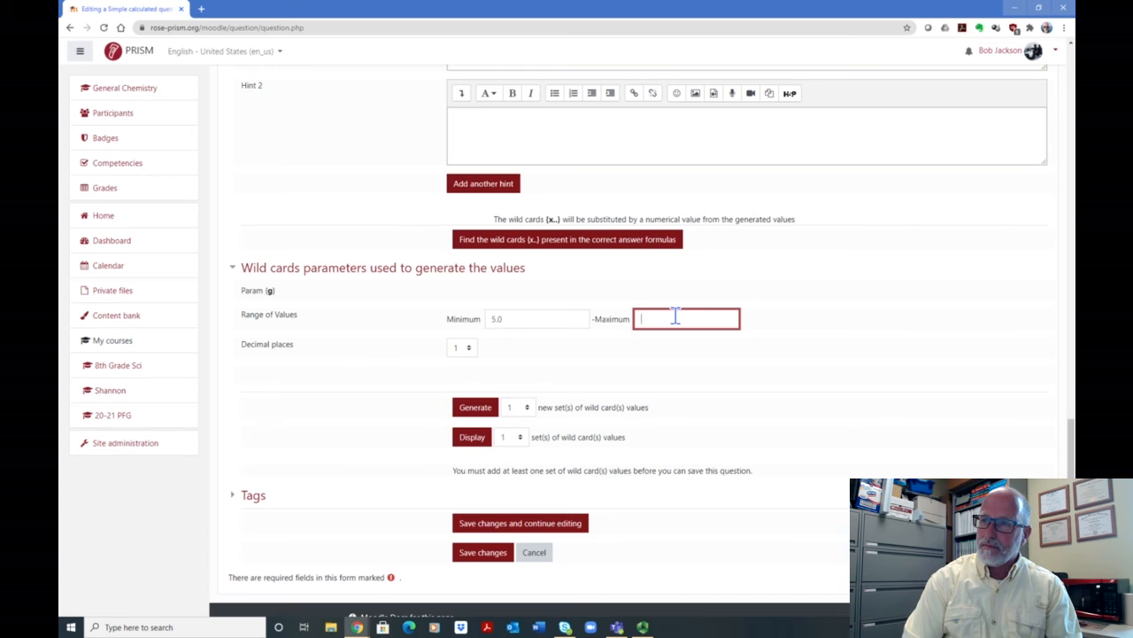
{"action": "type", "text": "25"}
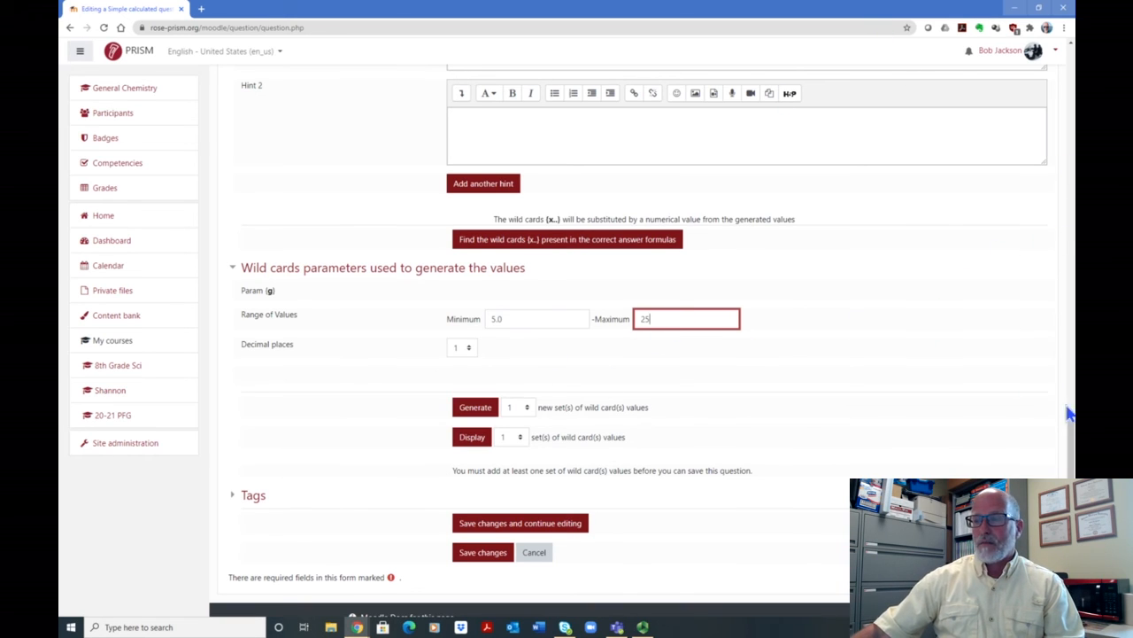
- Set the decimal places of the {g} wild card to 2
{"action": "left_click_drag", "start_coordinate": [1071, 450], "coordinate": [1072, 420]}
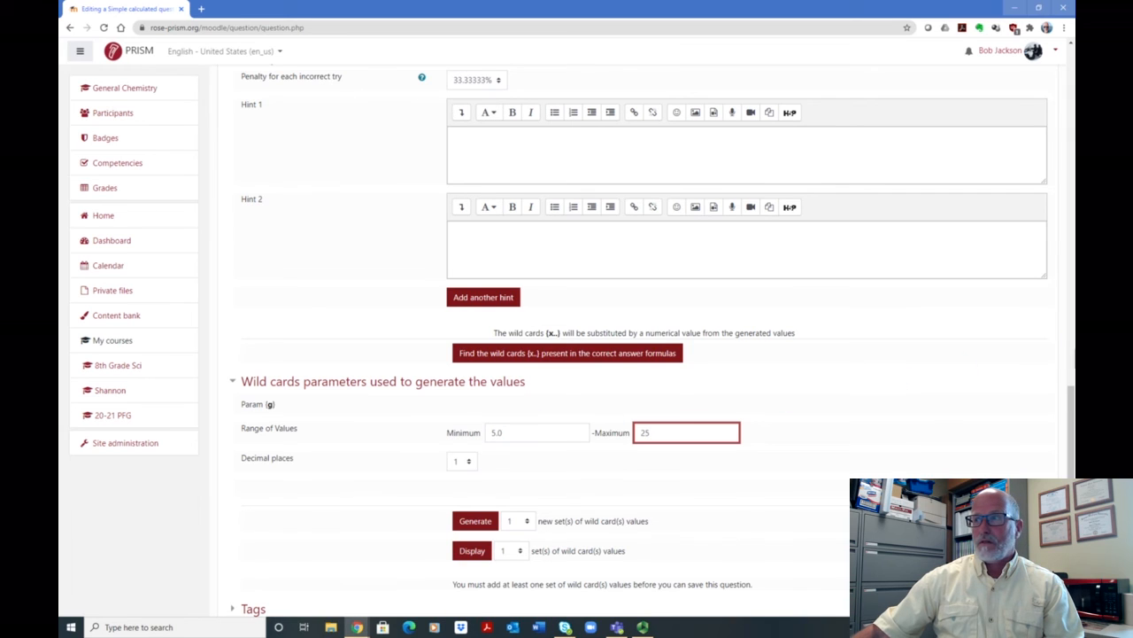
{"action": "left_click_drag", "start_coordinate": [1072, 403], "coordinate": [1072, 429]}
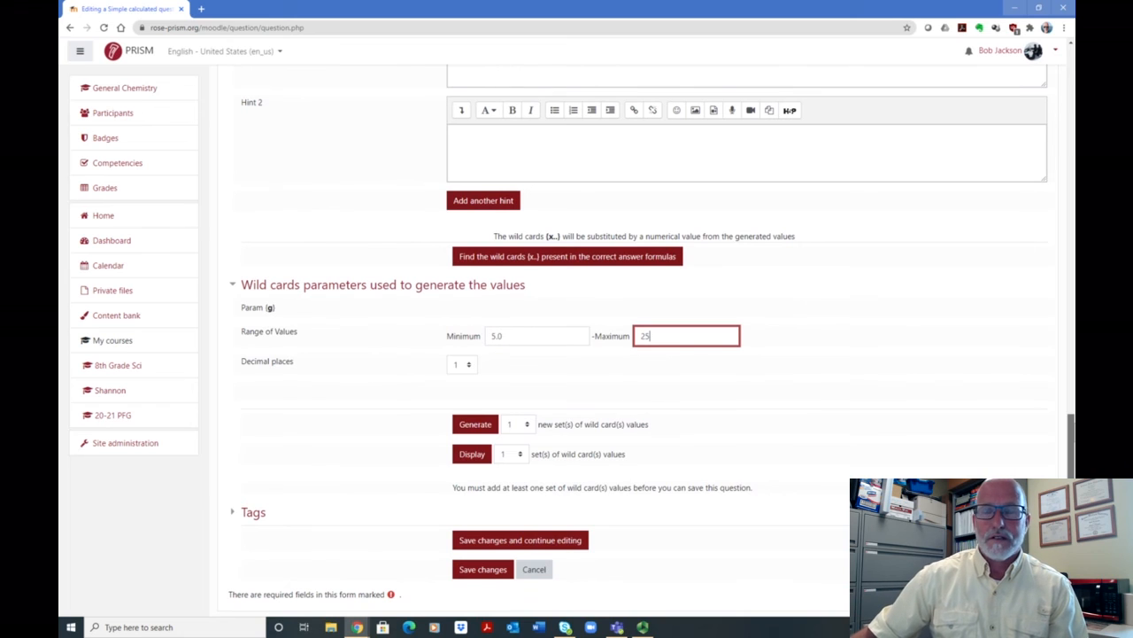
{"action": "left_click_drag", "start_coordinate": [1071, 430], "coordinate": [1073, 440]}
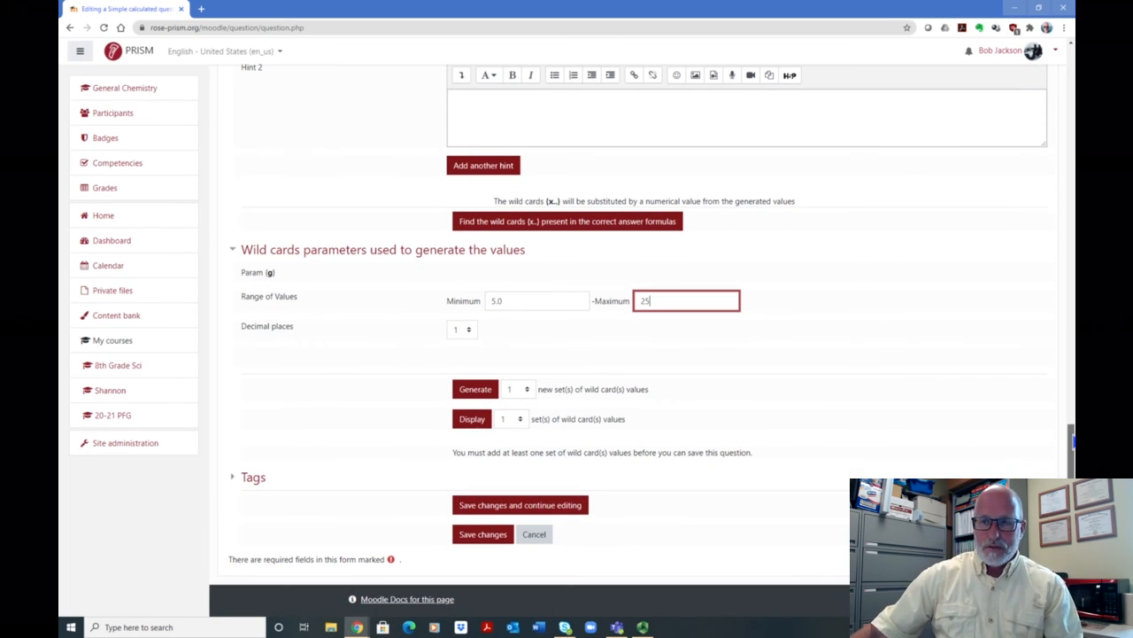
{"action": "left_click_drag", "start_coordinate": [1073, 440], "coordinate": [1072, 454]}
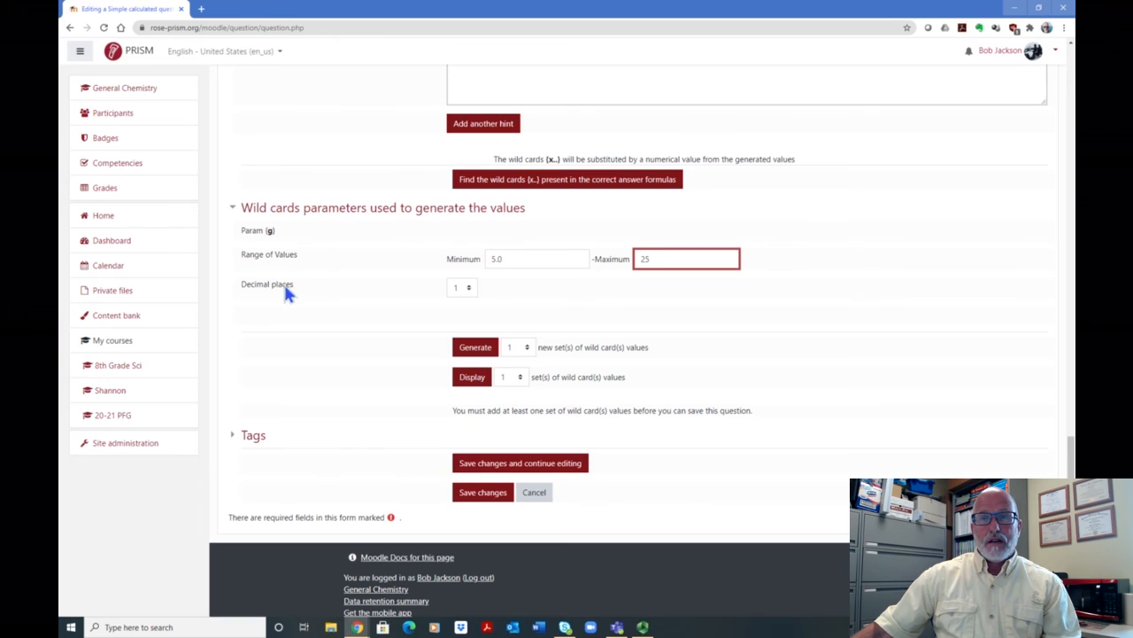
{"action": "left_click", "coordinate": [469, 292]}
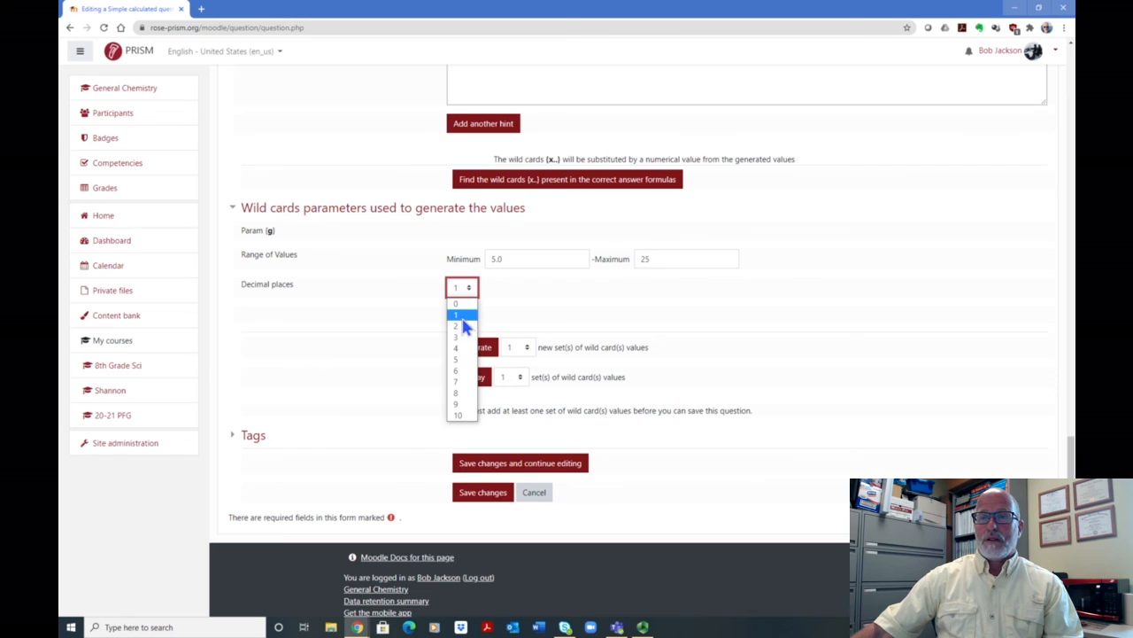
{"action": "left_click", "coordinate": [460, 327]}
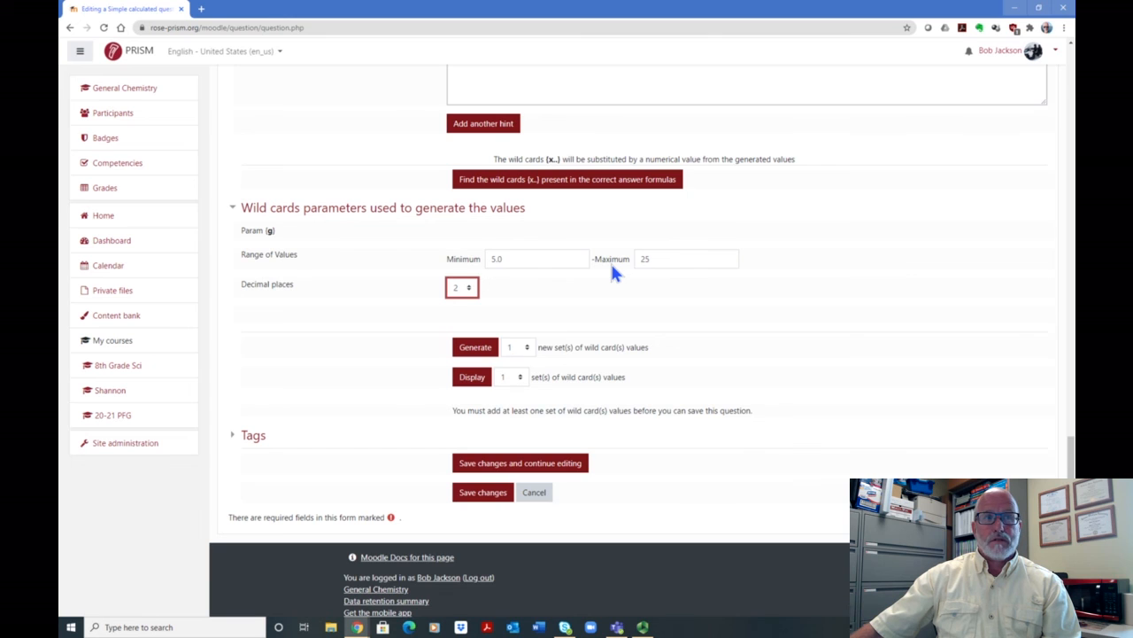
- Generate 40 new sets of wild card values, with the number of sets to display also set to 40
{"action": "scroll", "coordinate": [673, 299], "scroll_direction": "down", "scroll_amount": 1}
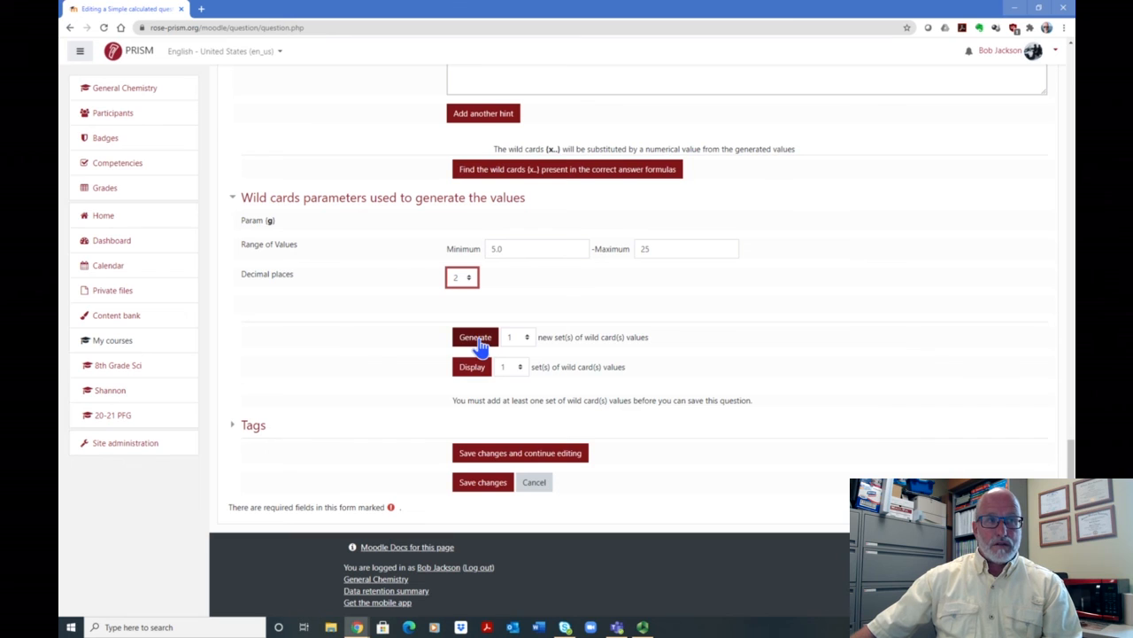
{"action": "left_click", "coordinate": [525, 338]}
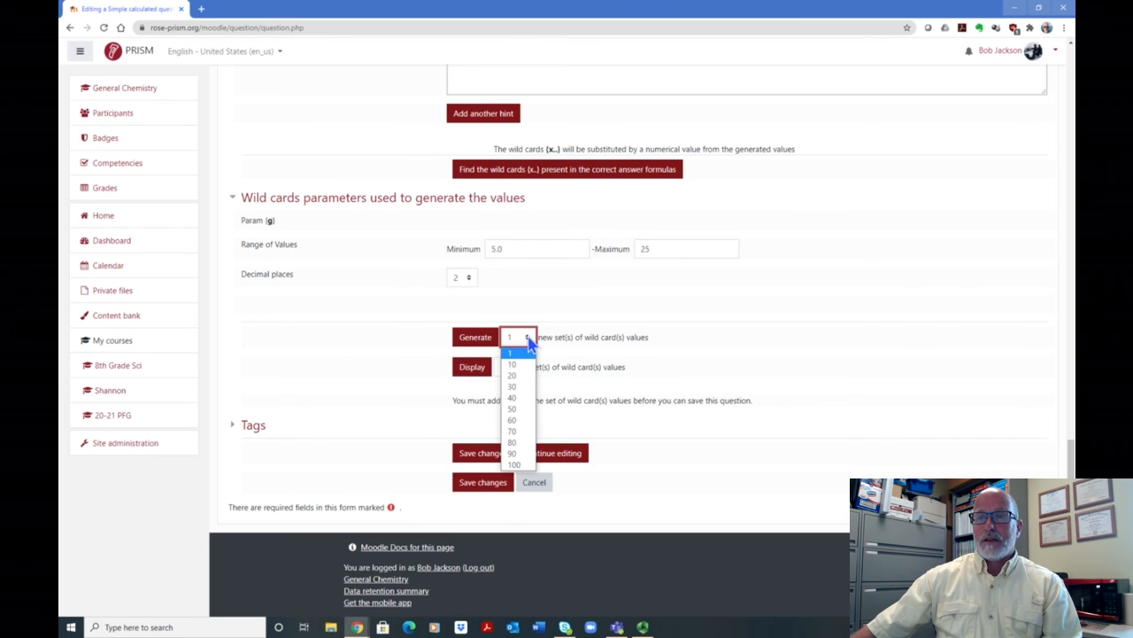
{"action": "left_click", "coordinate": [513, 398]}
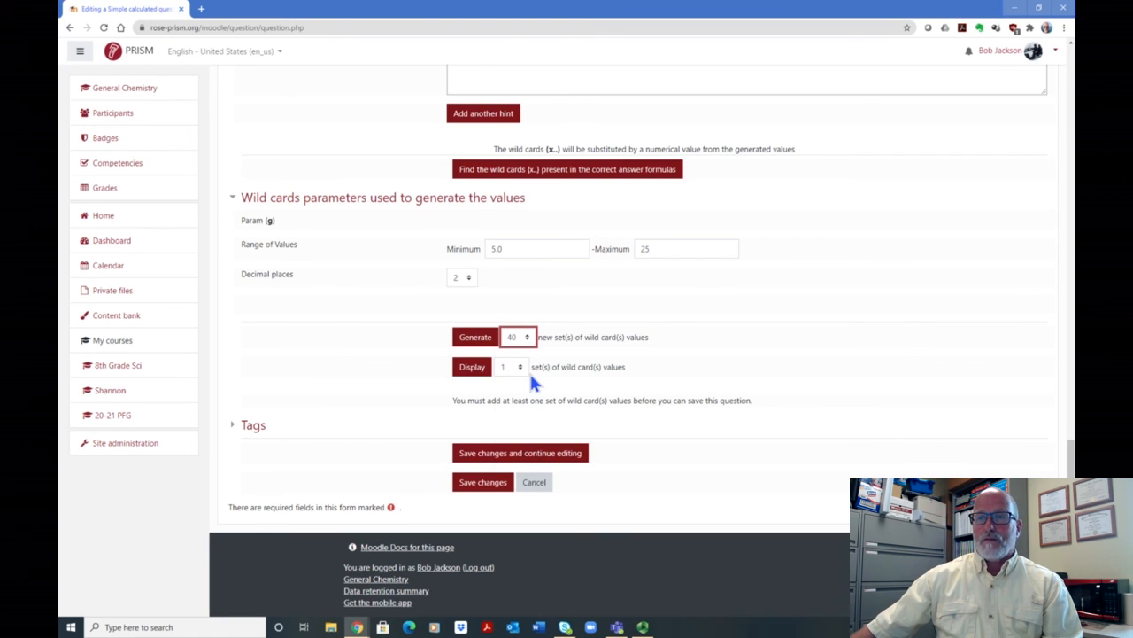
{"action": "left_click", "coordinate": [518, 366]}
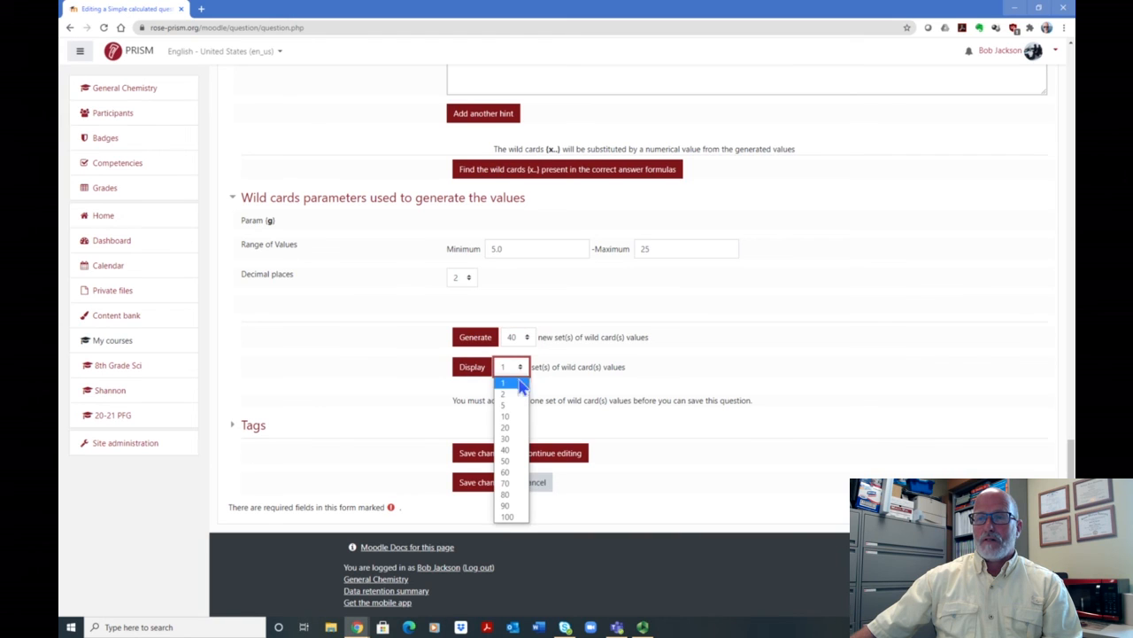
{"action": "left_click", "coordinate": [508, 449]}
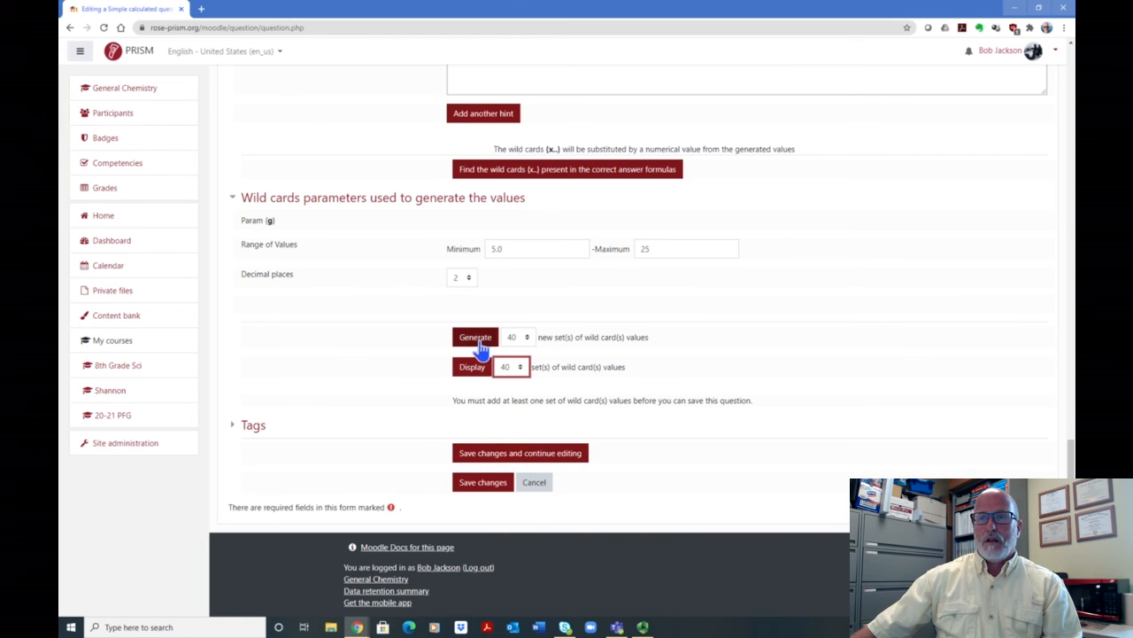
{"action": "left_click", "coordinate": [479, 343]}
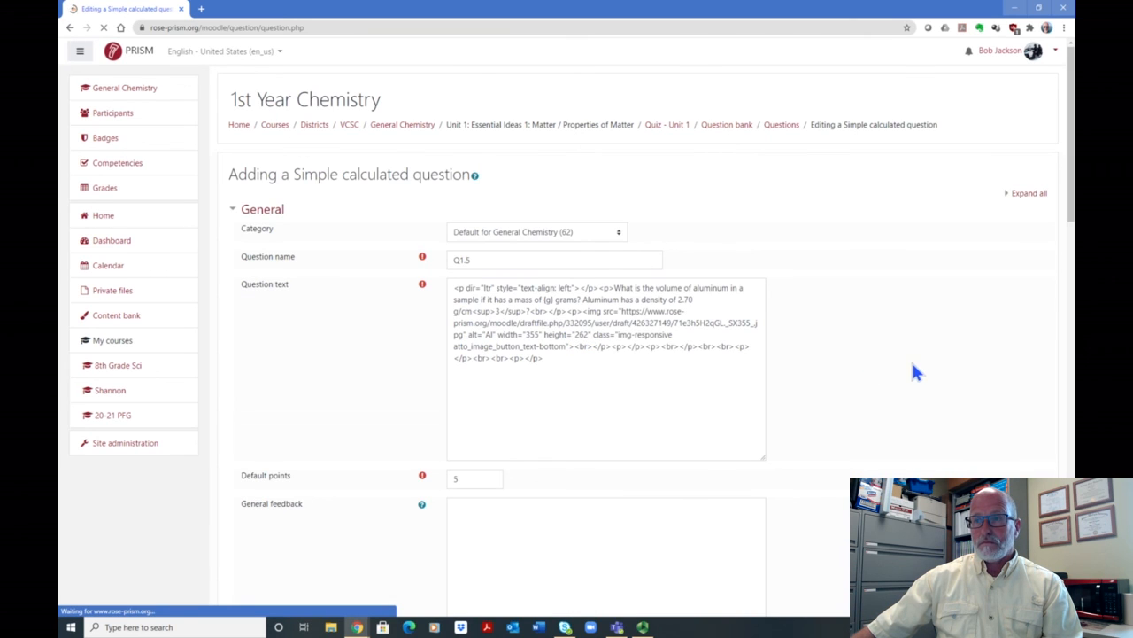
- Display the 40 sets of generated wild card values
{"action": "scroll", "coordinate": [961, 272], "scroll_direction": "down", "scroll_amount": 3}
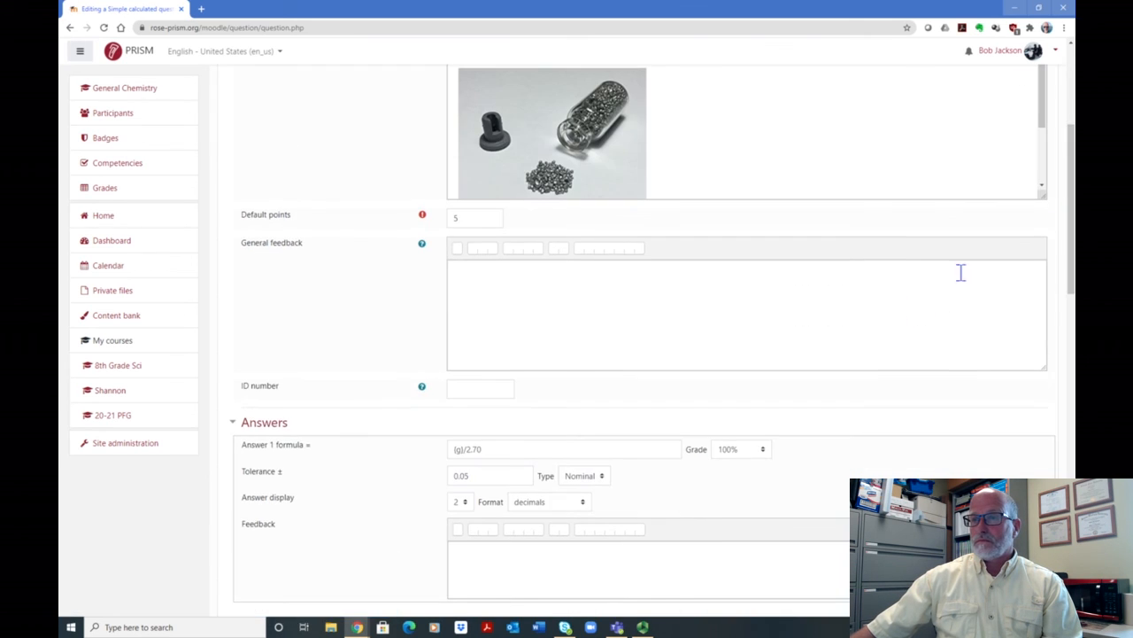
{"action": "scroll", "coordinate": [961, 272], "scroll_direction": "down", "scroll_amount": 6}
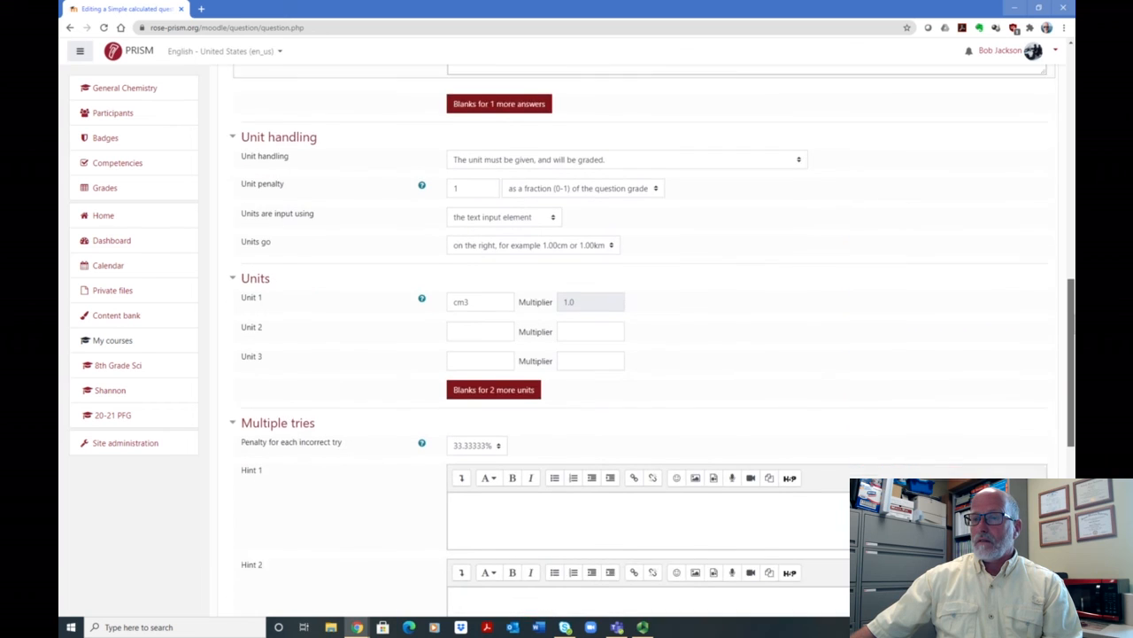
{"action": "scroll", "coordinate": [1065, 462], "scroll_direction": "down", "scroll_amount": 6}
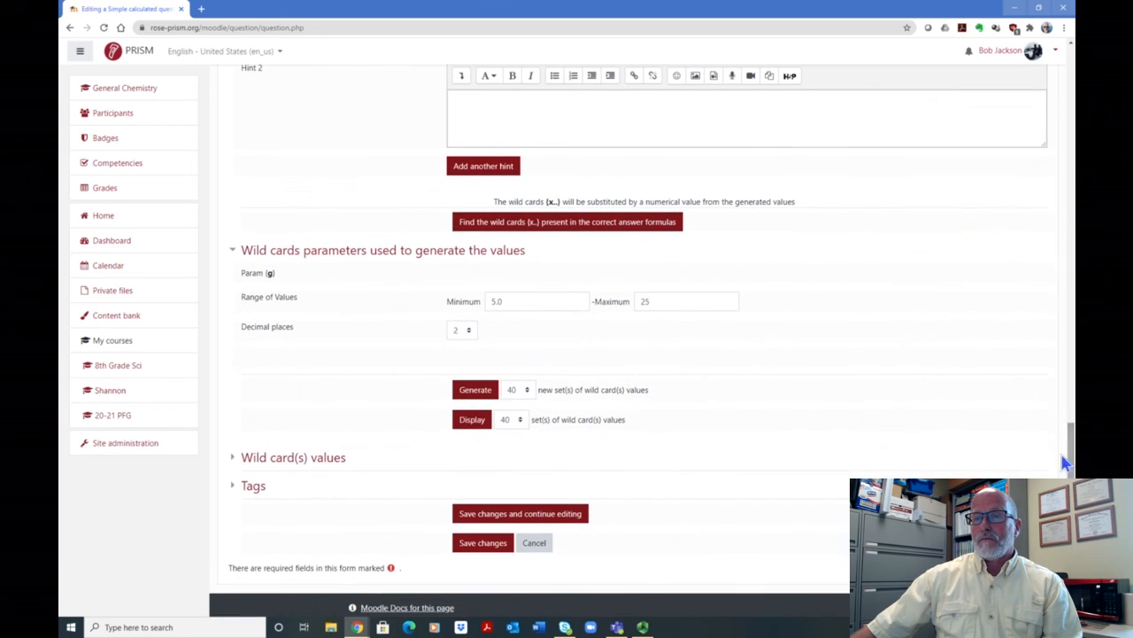
{"action": "left_click", "coordinate": [472, 419]}
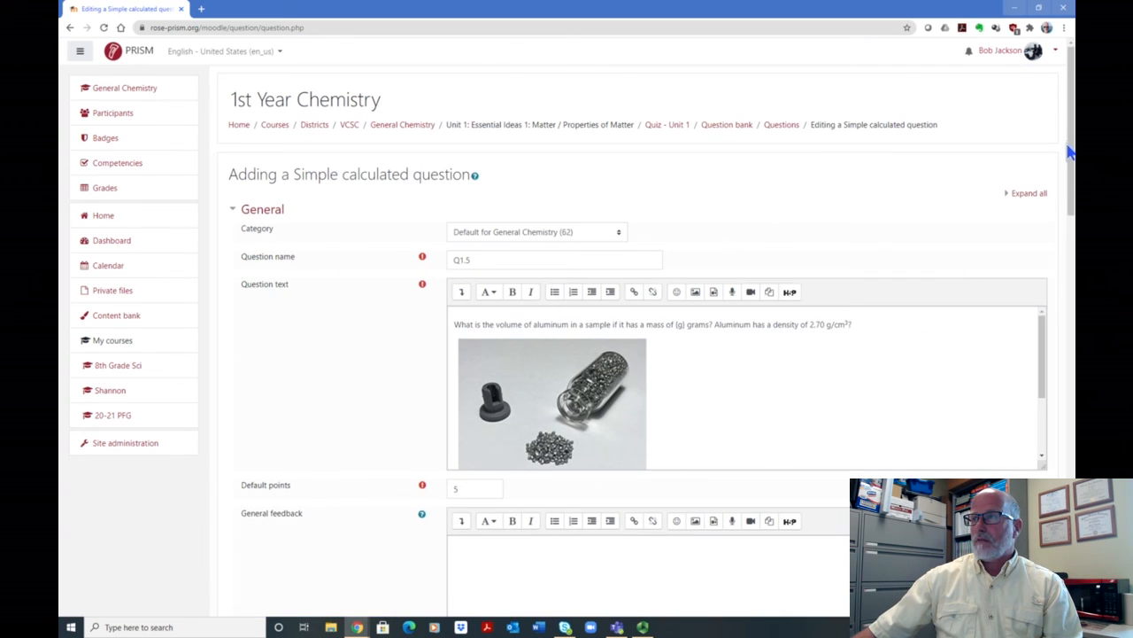
- Expand the wild card values and examine the calculated answers and tolerance limits from Set 40 down to Set 1
{"action": "scroll", "coordinate": [1070, 152], "scroll_direction": "down", "scroll_amount": 5}
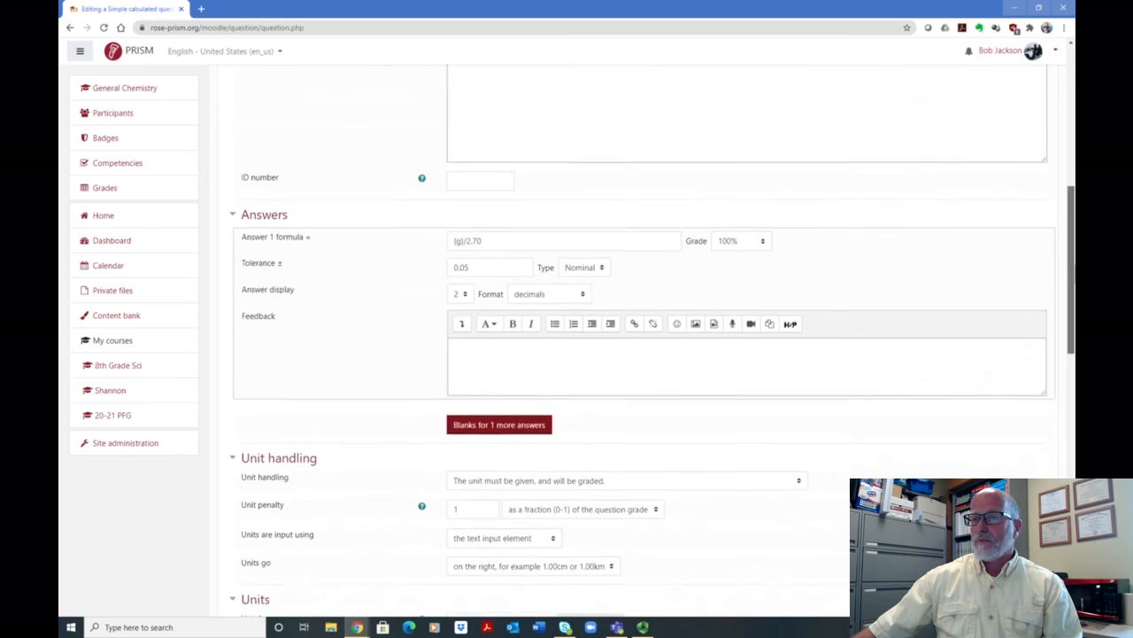
{"action": "left_click_drag", "start_coordinate": [1069, 277], "coordinate": [1063, 480]}
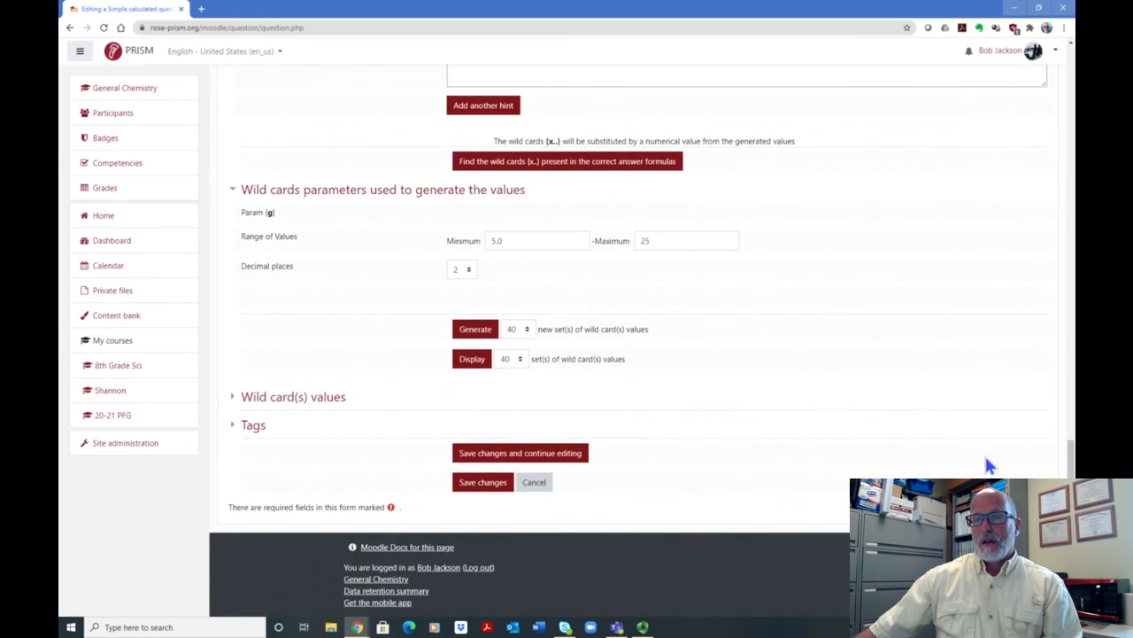
{"action": "left_click", "coordinate": [287, 398]}
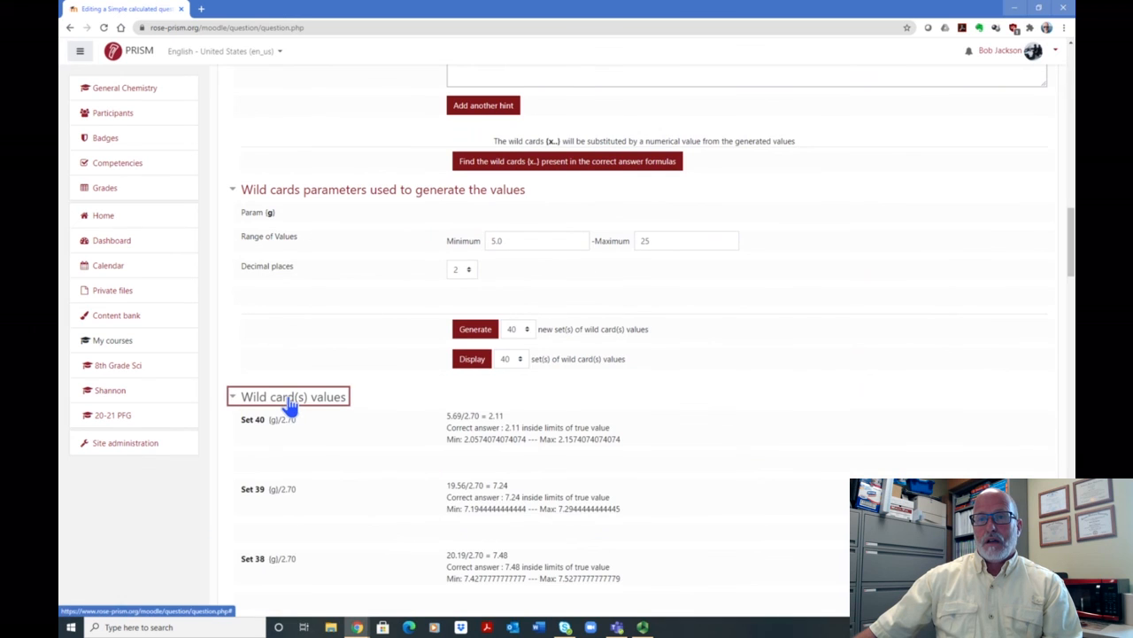
{"action": "scroll", "coordinate": [786, 371], "scroll_direction": "down", "scroll_amount": 2}
{"action": "scroll", "coordinate": [496, 274], "scroll_direction": "down", "scroll_amount": 3}
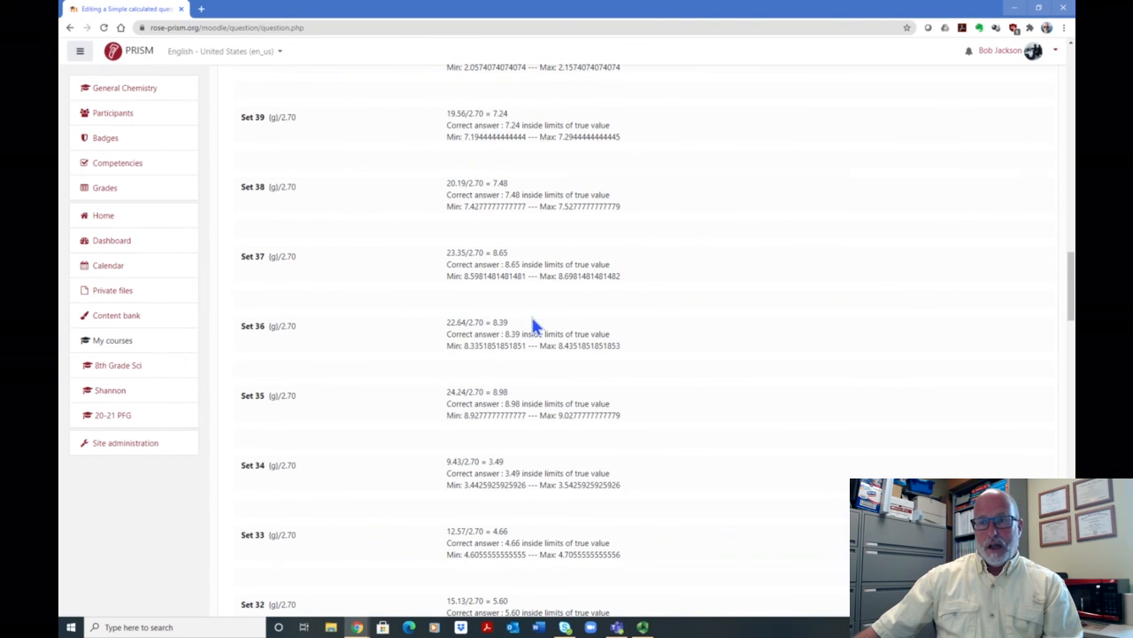
{"action": "scroll", "coordinate": [528, 319], "scroll_direction": "down", "scroll_amount": 2}
{"action": "scroll", "coordinate": [452, 355], "scroll_direction": "down", "scroll_amount": 3}
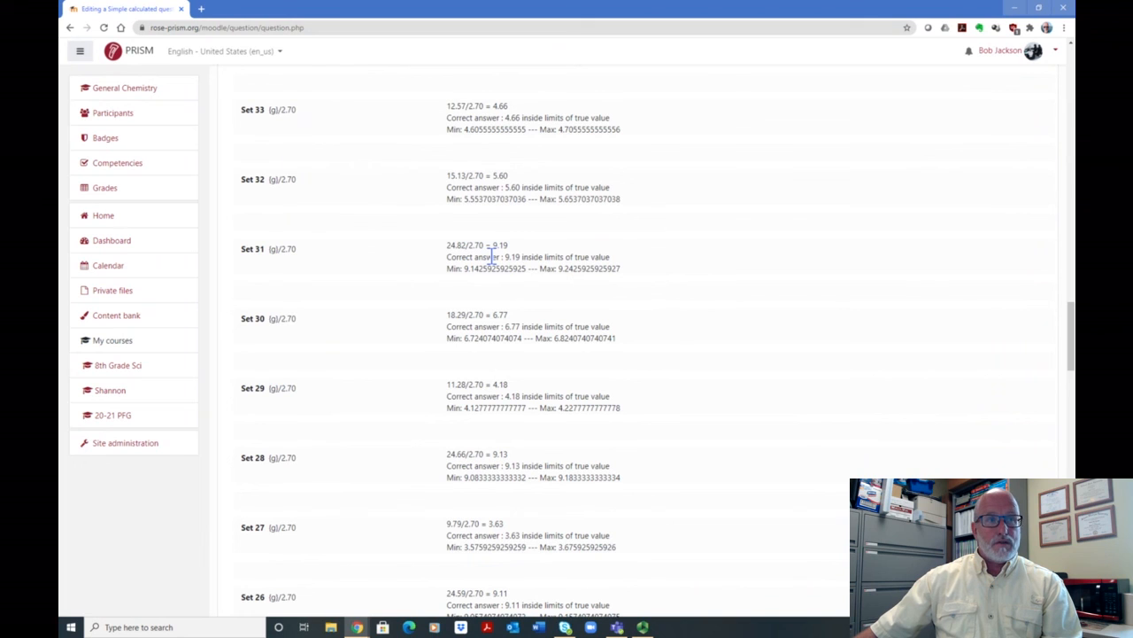
{"action": "scroll", "coordinate": [558, 308], "scroll_direction": "down", "scroll_amount": 4}
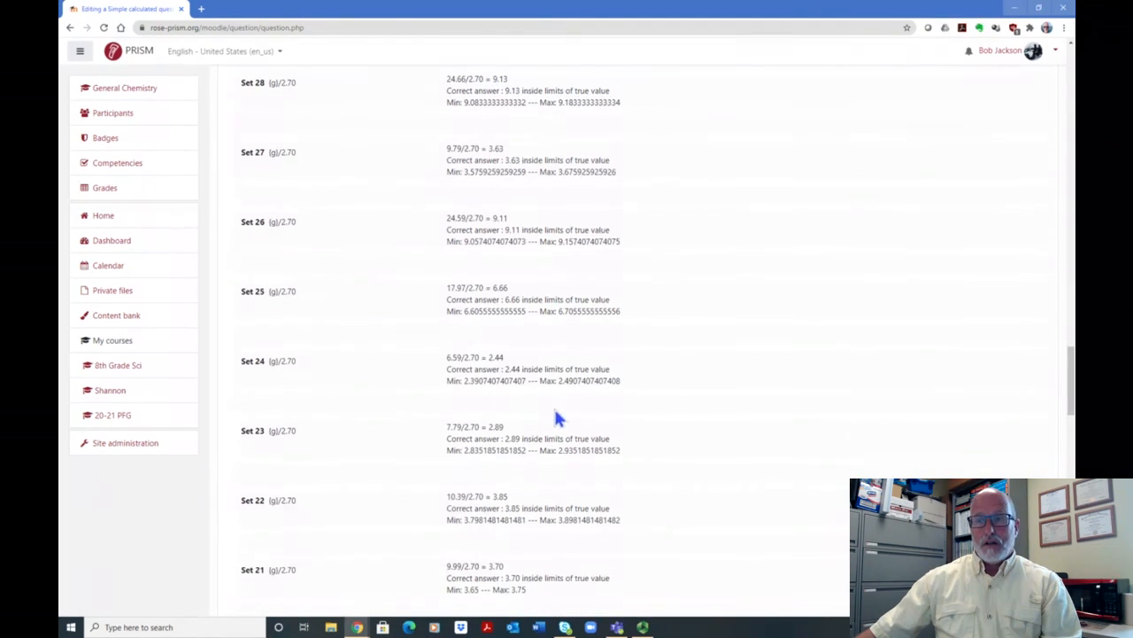
{"action": "scroll", "coordinate": [549, 409], "scroll_direction": "down", "scroll_amount": 6}
{"action": "scroll", "coordinate": [551, 418], "scroll_direction": "down", "scroll_amount": 11}
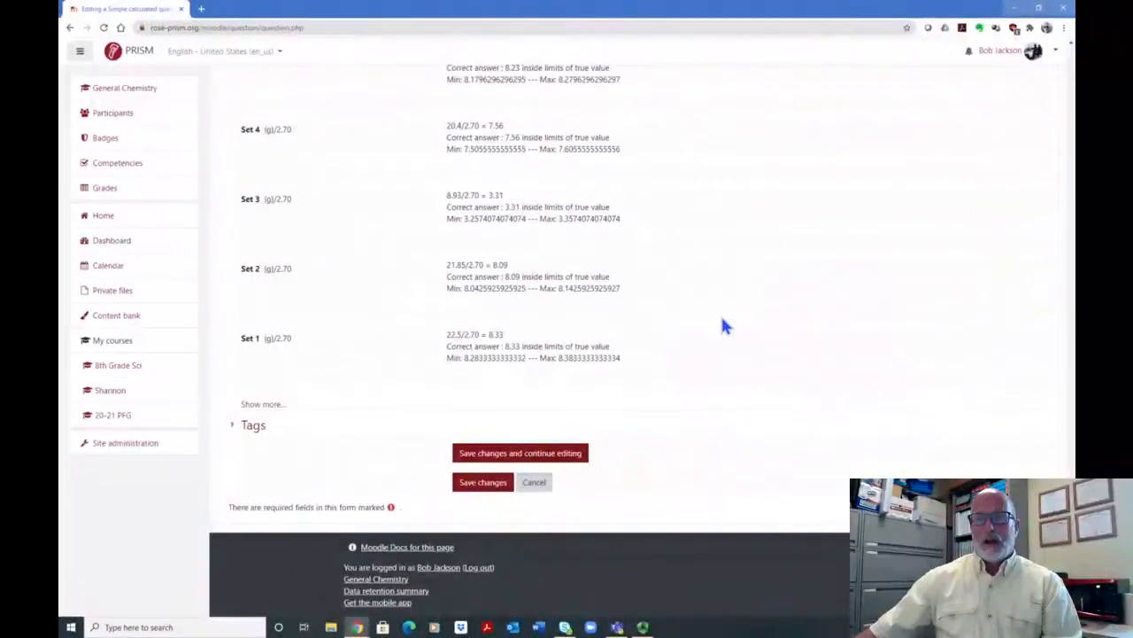
{"action": "scroll", "coordinate": [724, 320], "scroll_direction": "up", "scroll_amount": 9}
{"action": "scroll", "coordinate": [727, 318], "scroll_direction": "up", "scroll_amount": 20}
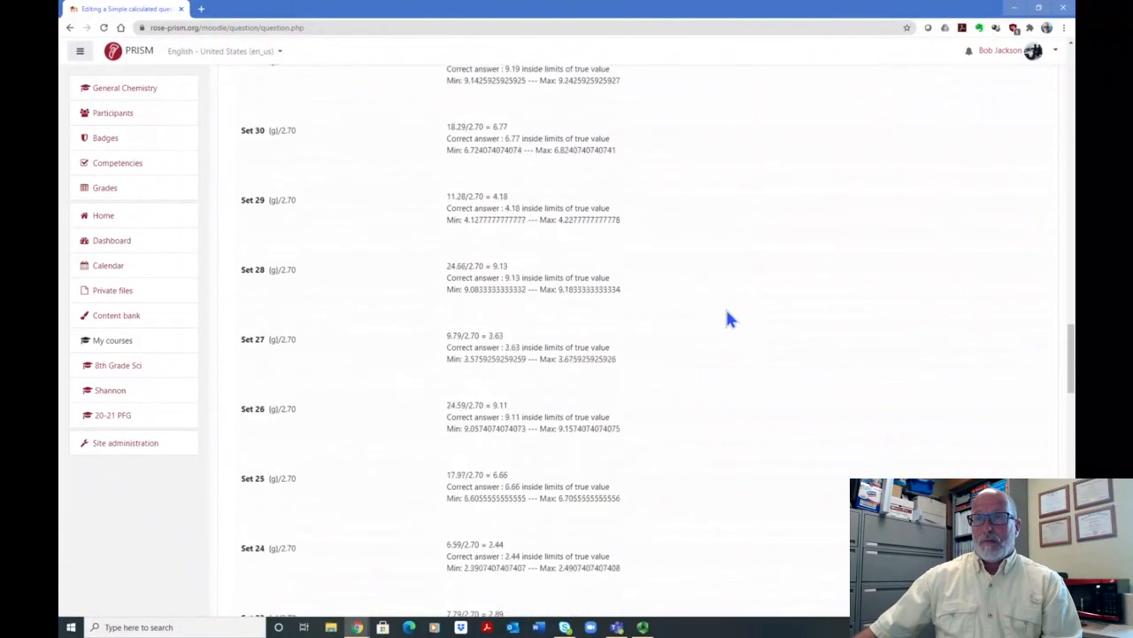
{"action": "scroll", "coordinate": [727, 319], "scroll_direction": "up", "scroll_amount": 4}
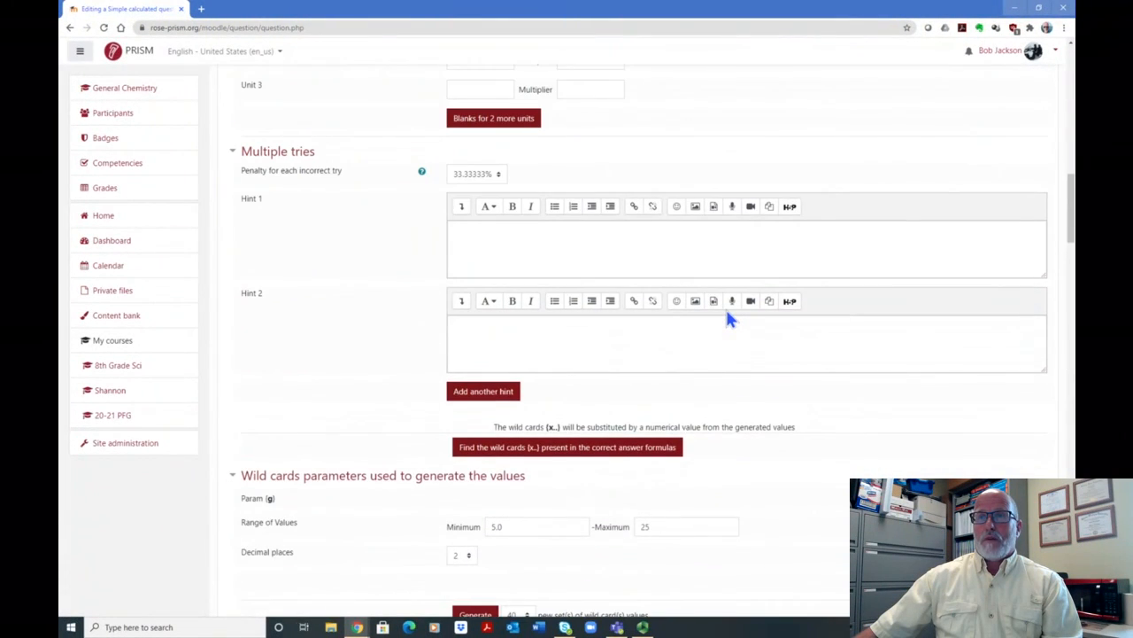
{"action": "scroll", "coordinate": [727, 319], "scroll_direction": "down", "scroll_amount": 5}
{"action": "scroll", "coordinate": [727, 318], "scroll_direction": "down", "scroll_amount": 20}
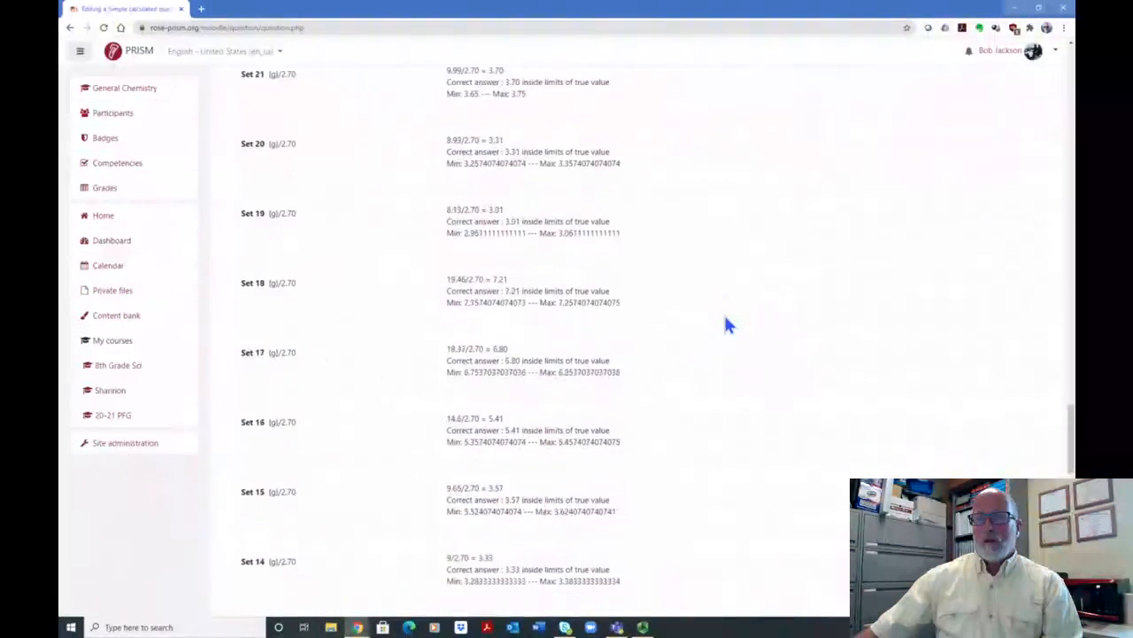
{"action": "scroll", "coordinate": [712, 341], "scroll_direction": "down", "scroll_amount": 3}
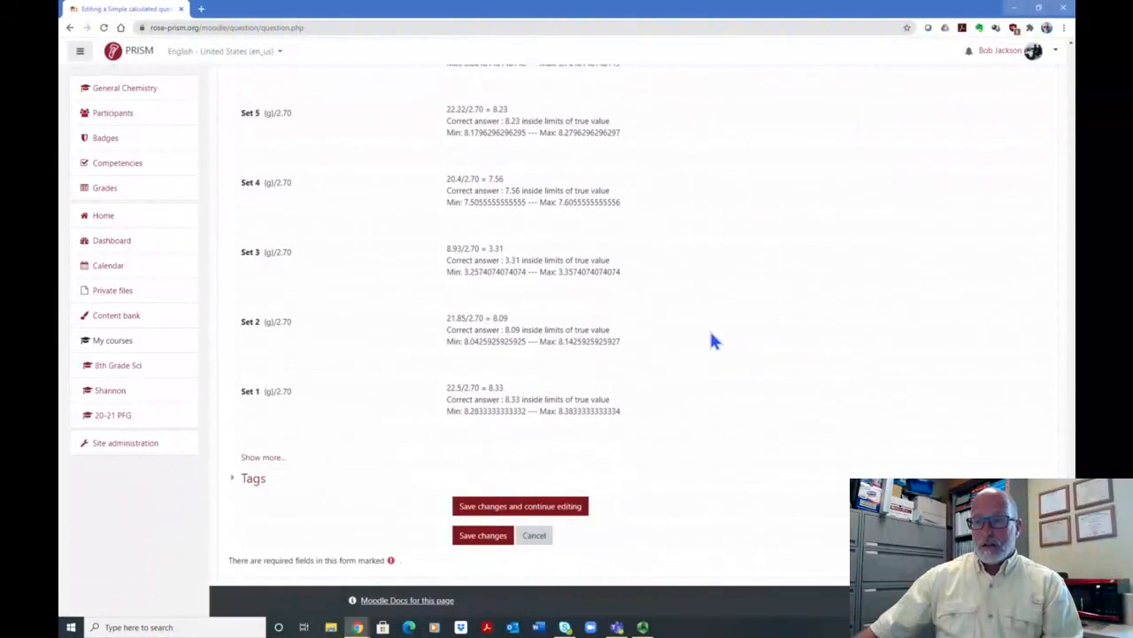
- Save the aluminum volume question with its generated wild card sets and return to the quiz's question list
{"action": "left_click", "coordinate": [494, 512]}
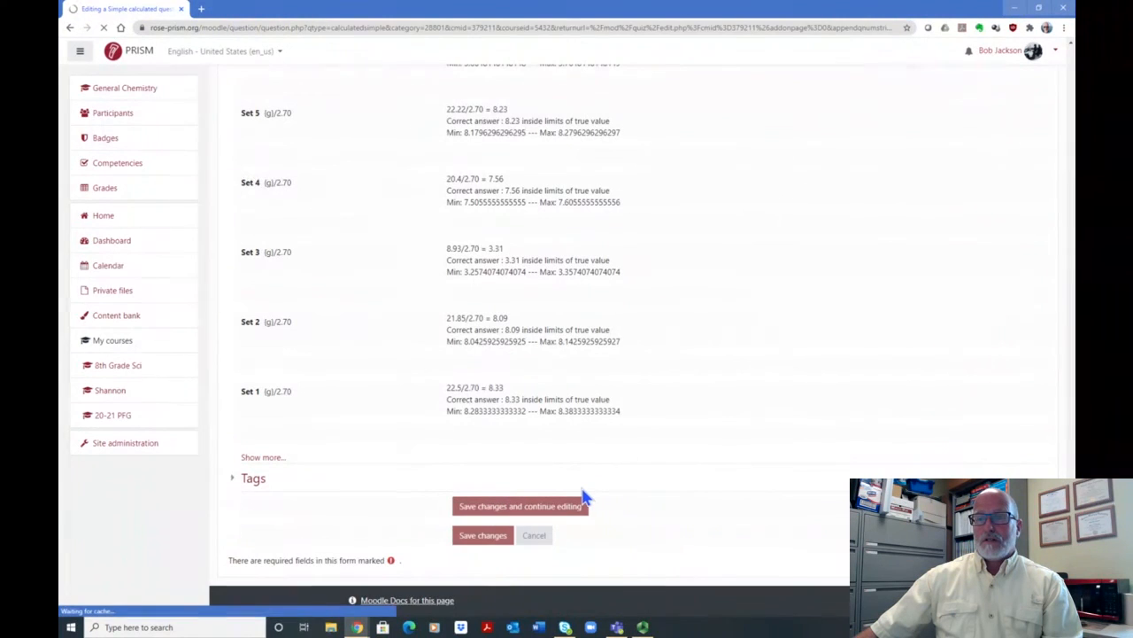
{"action": "scroll", "coordinate": [582, 499], "scroll_direction": "down", "scroll_amount": 9}
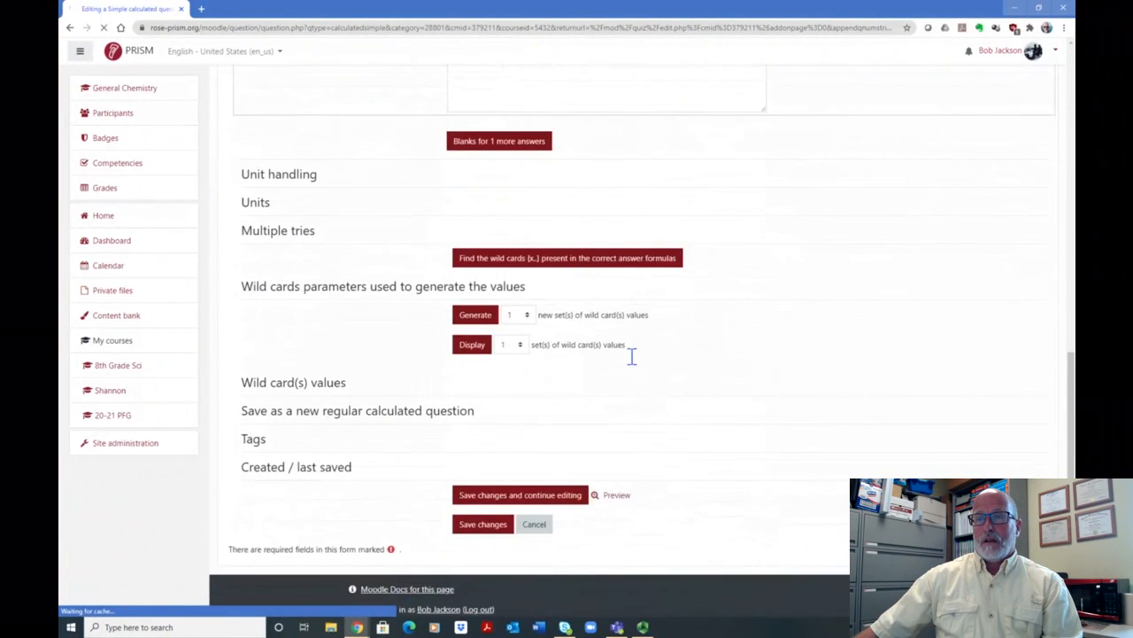
{"action": "left_click", "coordinate": [472, 490]}
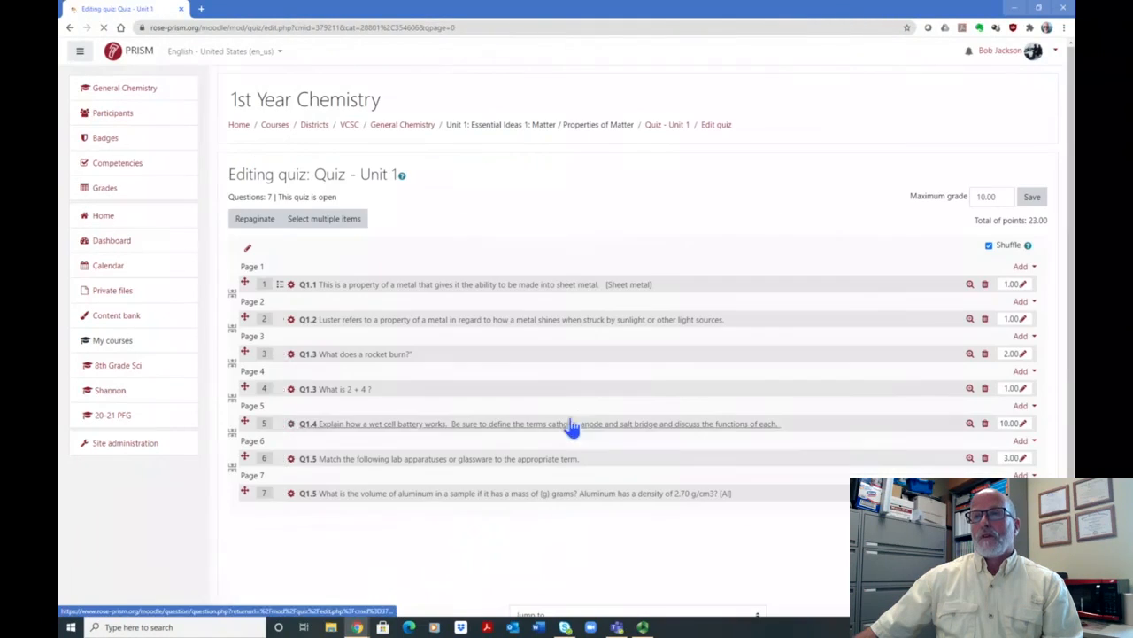
- Preview the aluminum volume question Q1.5, examine its generated mass, image and right answer summary, and close the preview
{"action": "scroll", "coordinate": [634, 383], "scroll_direction": "down", "scroll_amount": 2}
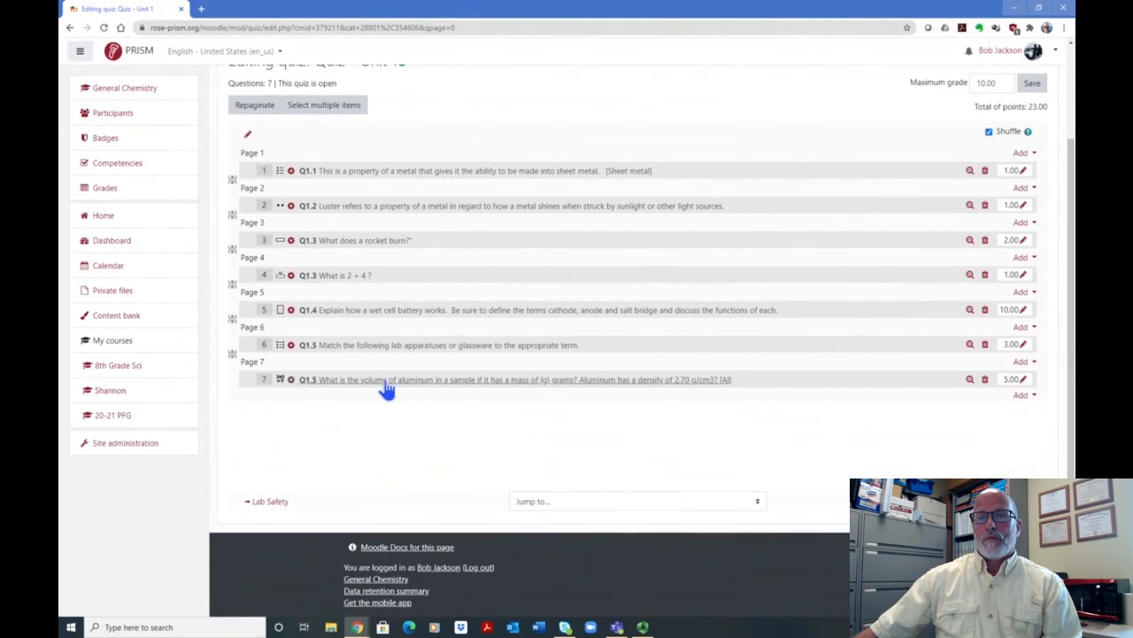
{"action": "left_click", "coordinate": [970, 381]}
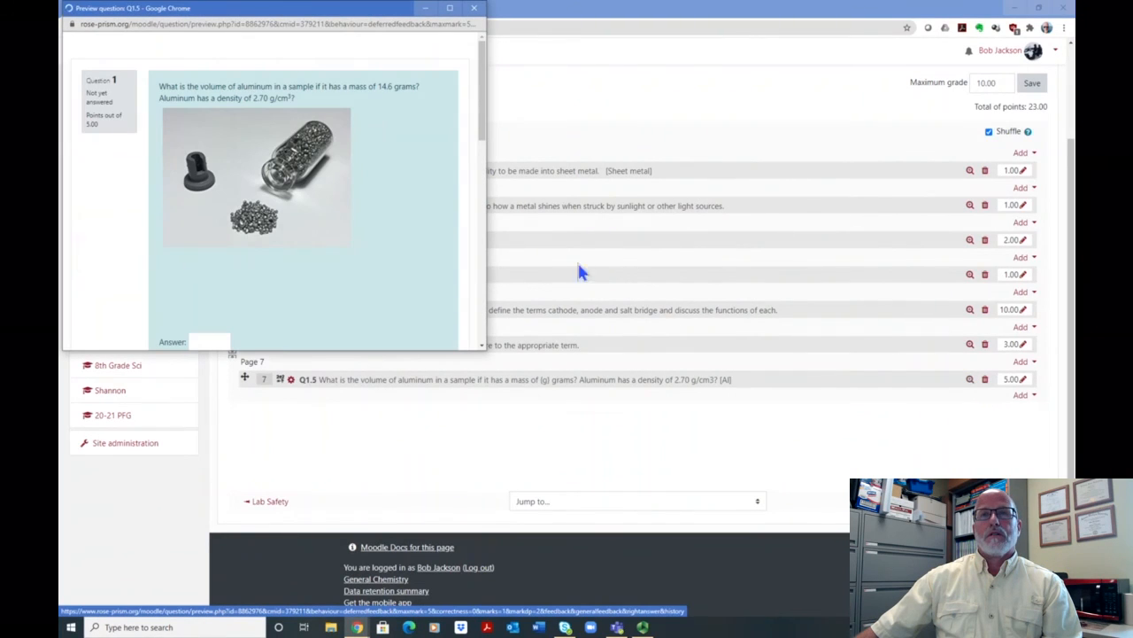
{"action": "scroll", "coordinate": [475, 133], "scroll_direction": "down", "scroll_amount": 4}
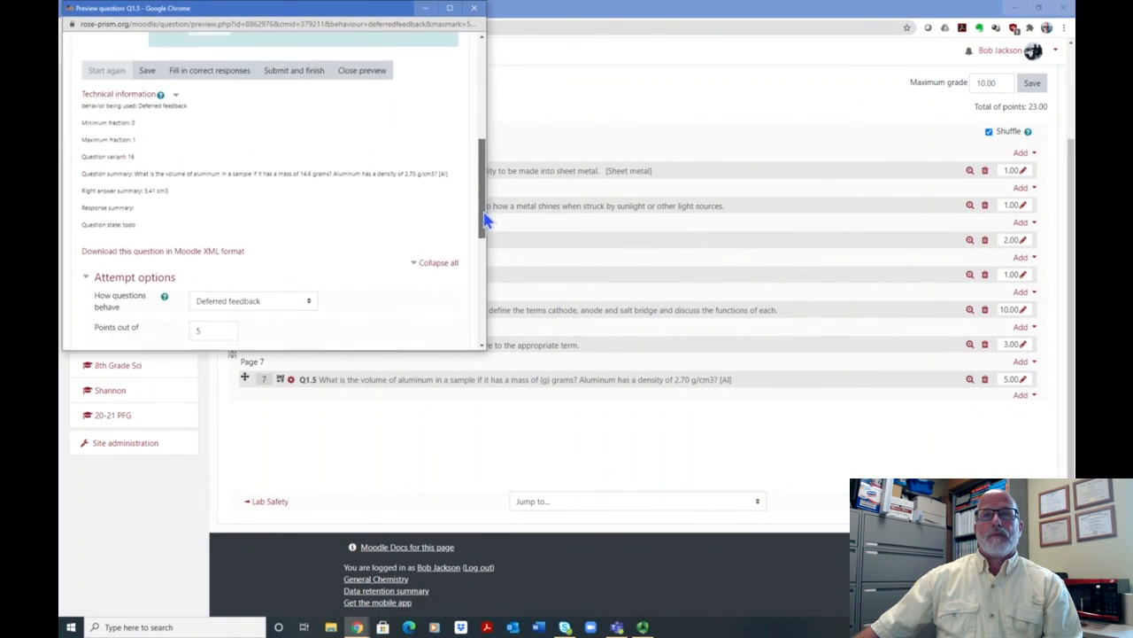
{"action": "scroll", "coordinate": [476, 155], "scroll_direction": "up", "scroll_amount": 2}
{"action": "scroll", "coordinate": [476, 155], "scroll_direction": "up", "scroll_amount": 3}
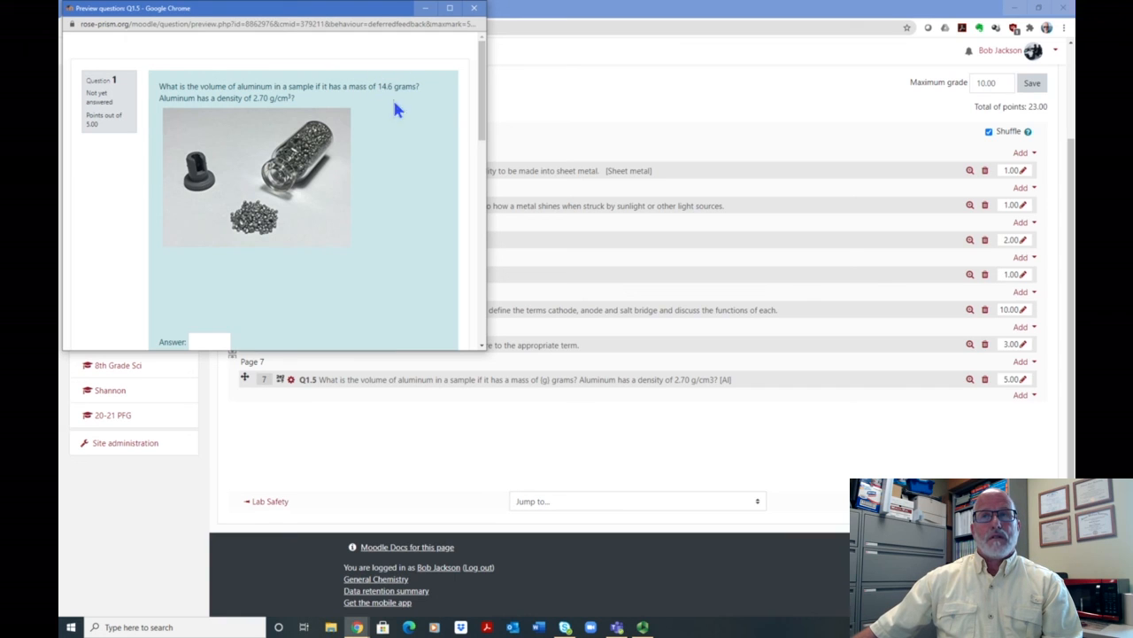
{"action": "scroll", "coordinate": [485, 86], "scroll_direction": "down", "scroll_amount": 1}
{"action": "left_click_drag", "start_coordinate": [485, 86], "coordinate": [487, 60]}
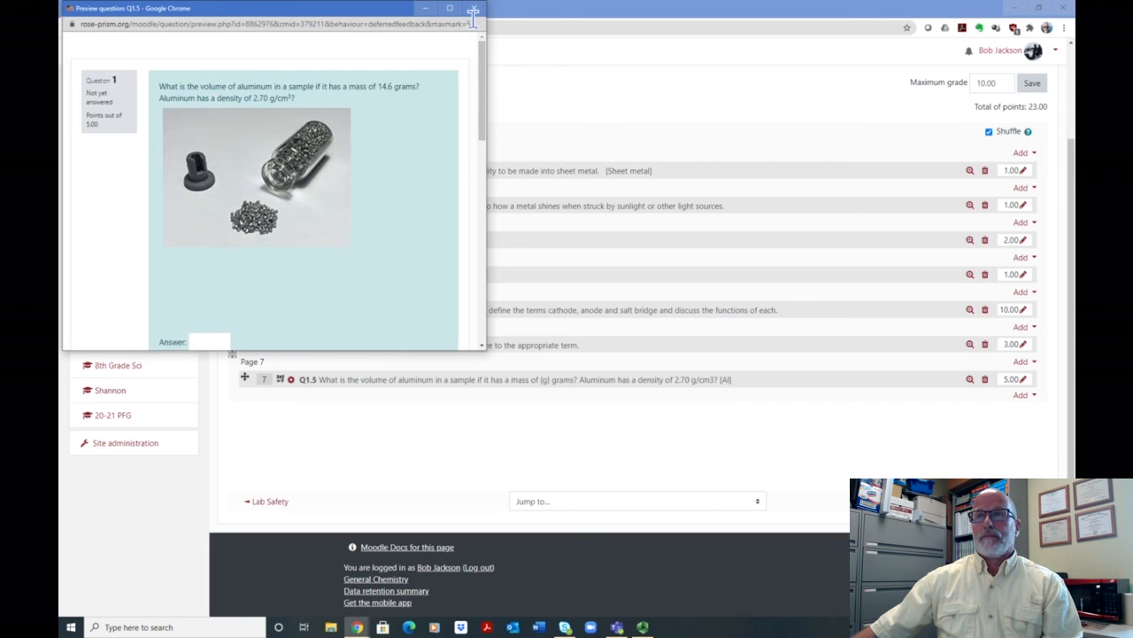
{"action": "left_click", "coordinate": [474, 21]}
{"action": "left_click", "coordinate": [474, 9]}
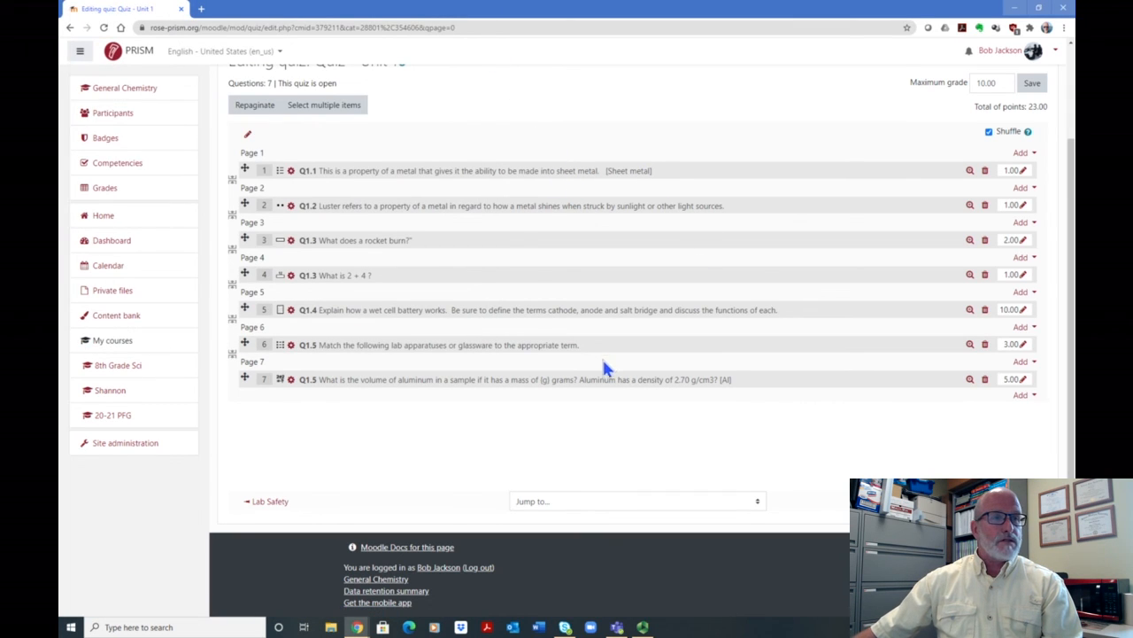
{"action": "left_click_drag", "start_coordinate": [1071, 210], "coordinate": [1069, 125]}
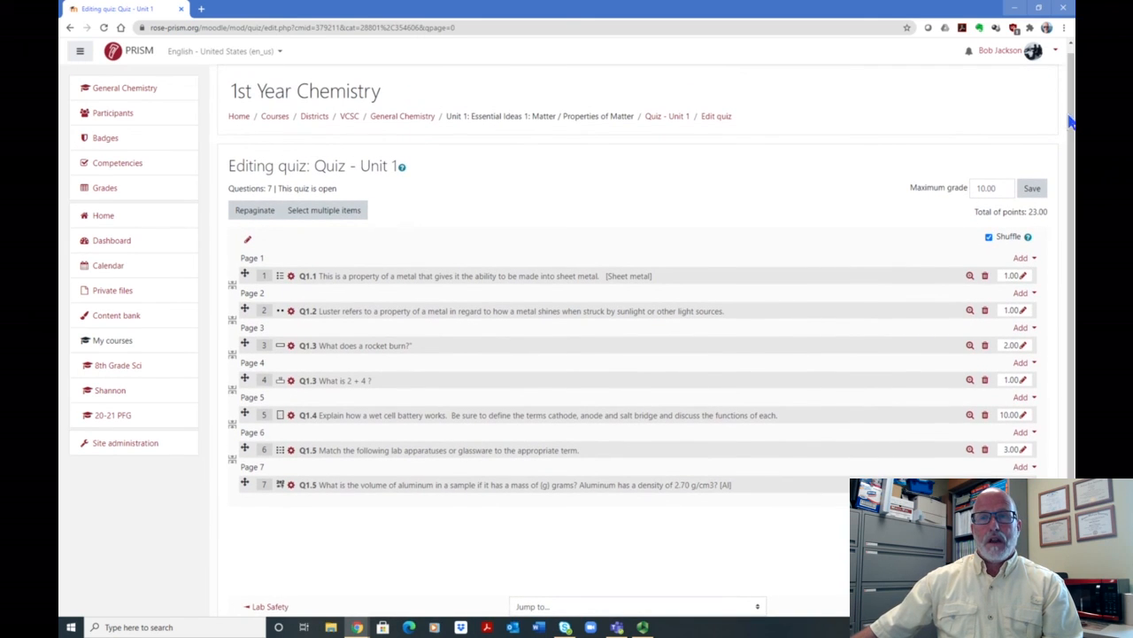
{"action": "scroll", "coordinate": [1071, 107], "scroll_direction": "up", "scroll_amount": 1}
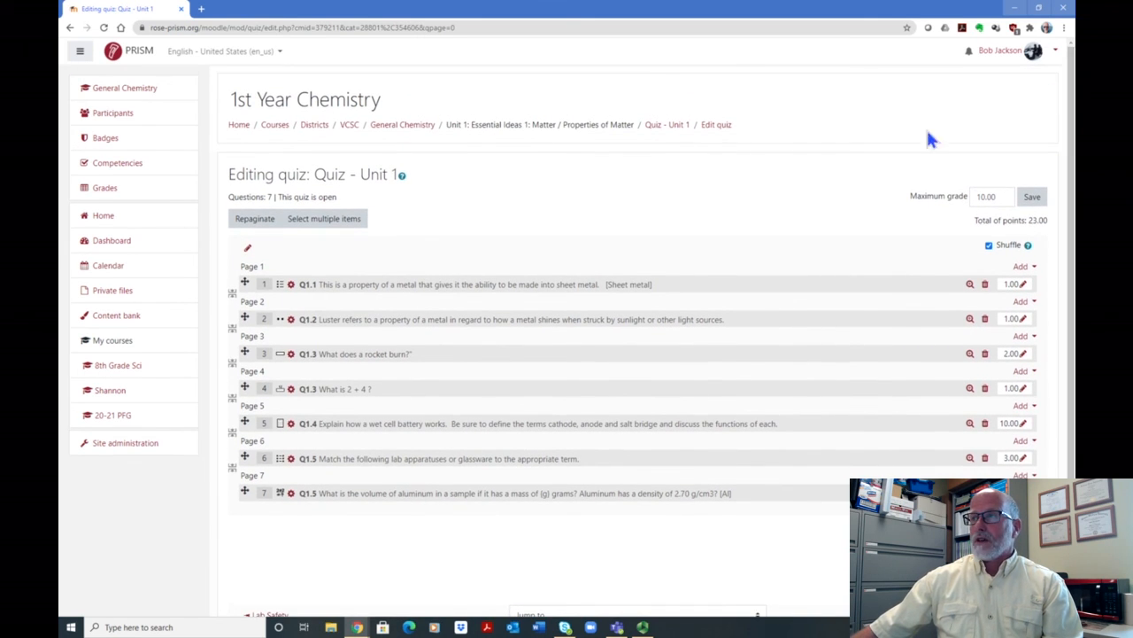